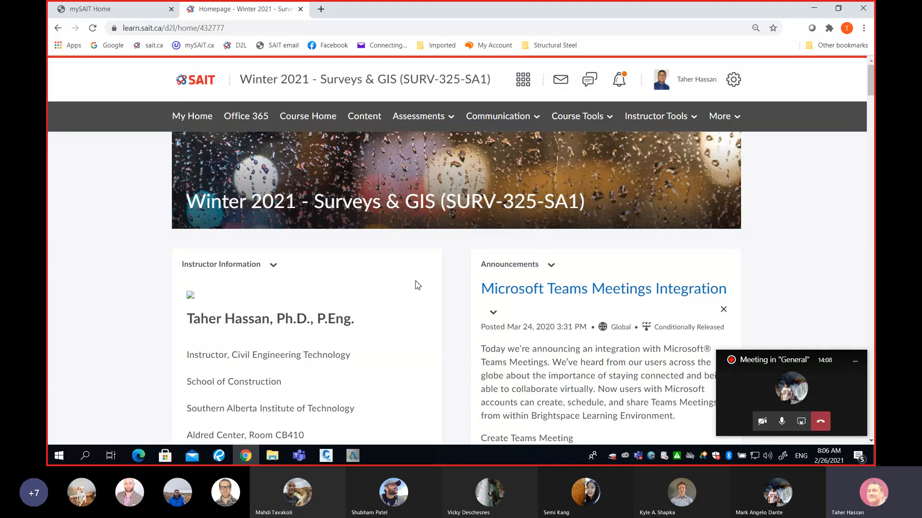
# Step: Open the course content and show the MODULE 2 - EarthWorks page down to its Civil3D Tutorial files
pyautogui.click(364, 124)
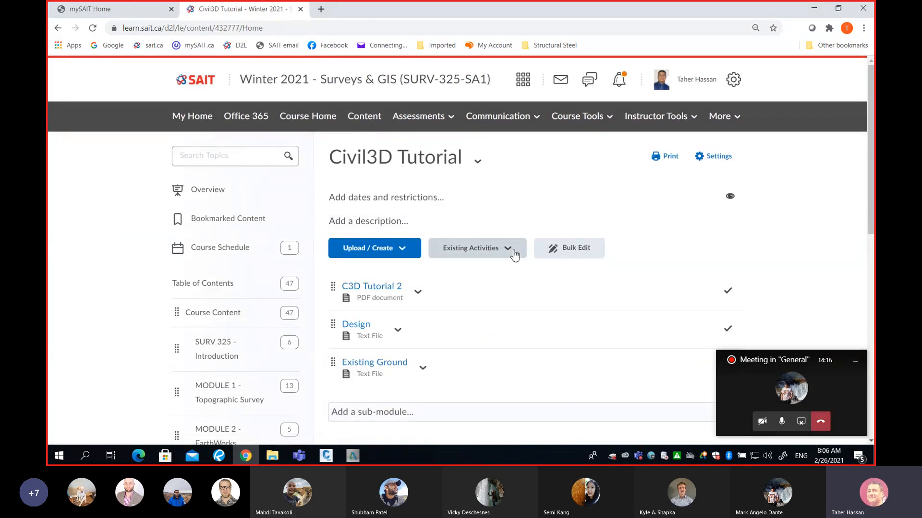
pyautogui.scroll(-1, 237, 384)
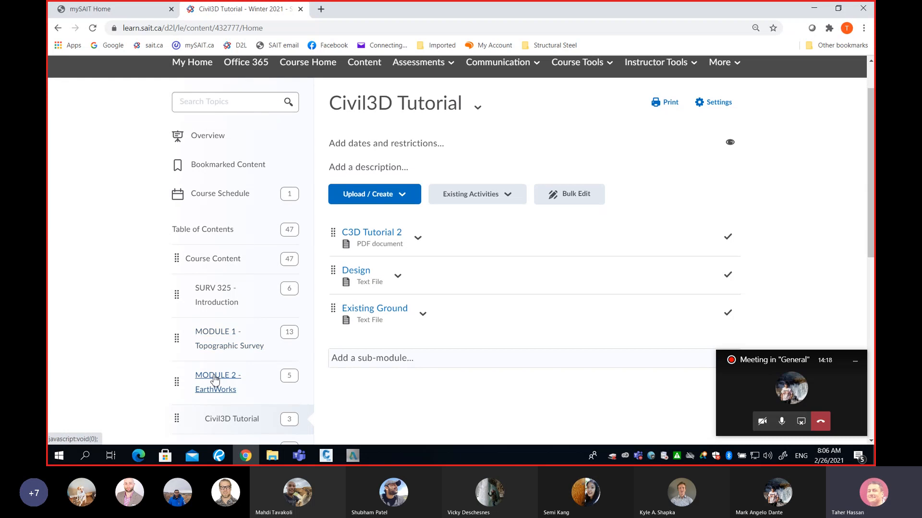
pyautogui.click(215, 381)
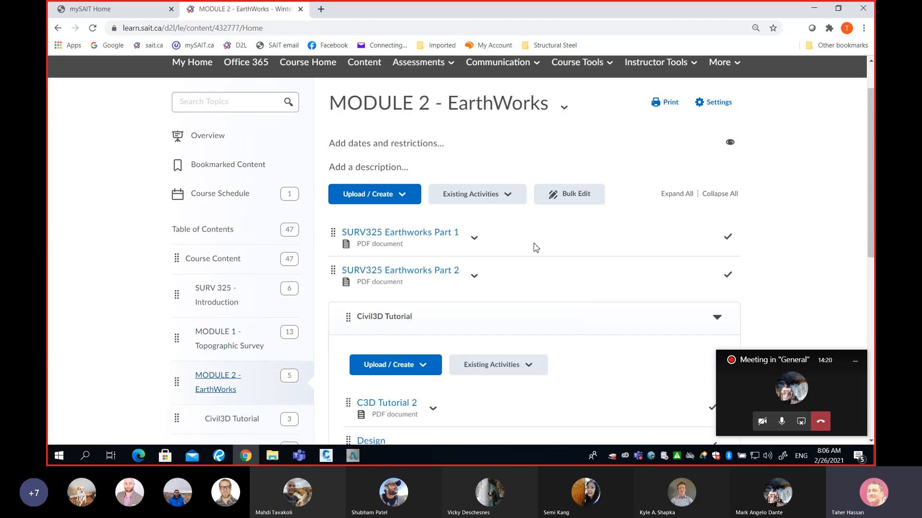
pyautogui.scroll(-1, 533, 245)
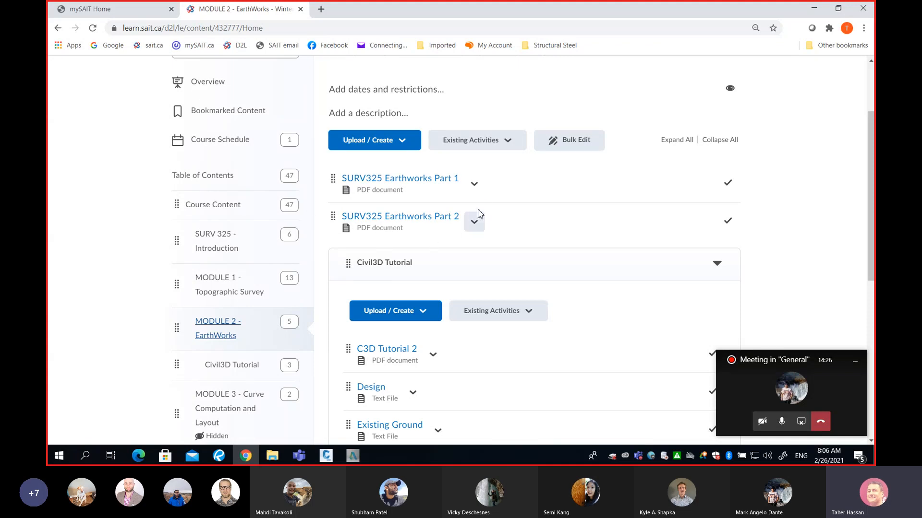
pyautogui.scroll(-2, 467, 299)
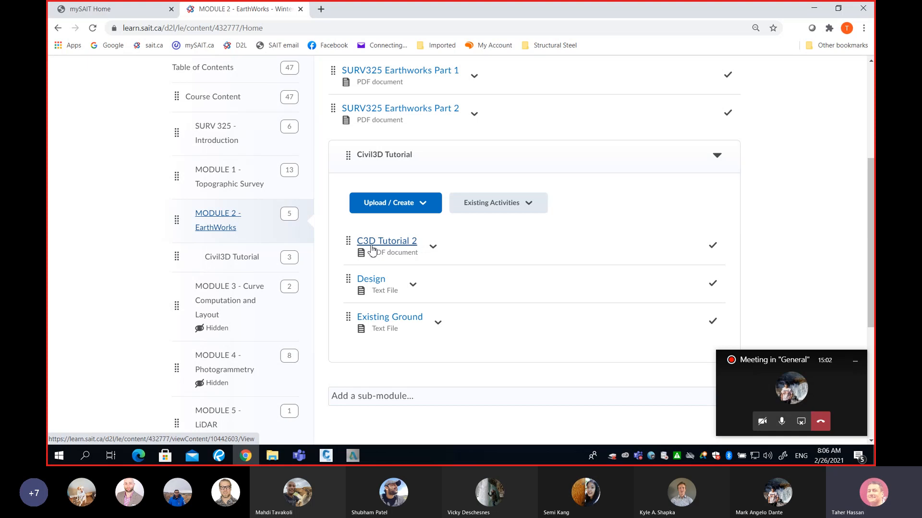
# Step: Open the C3D Tutorial 2 PDF document in a maximized full-screen viewer window
pyautogui.click(390, 244)
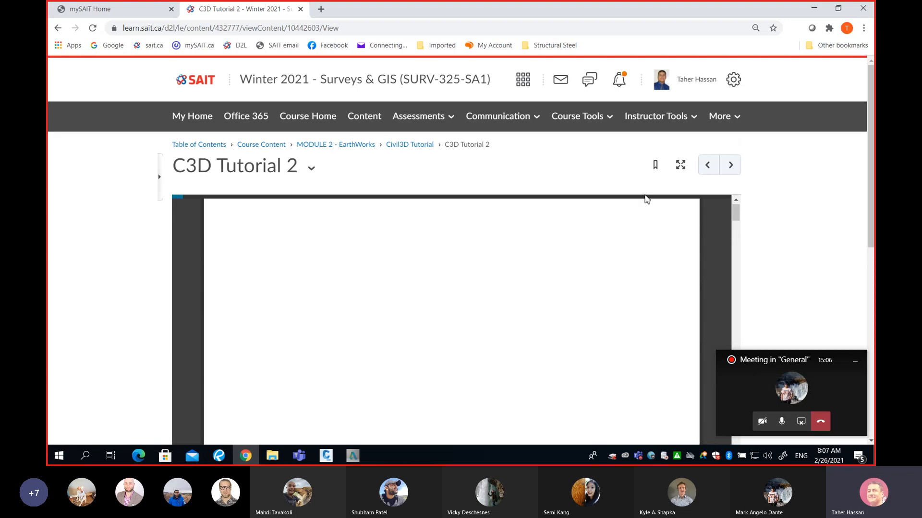
pyautogui.click(681, 164)
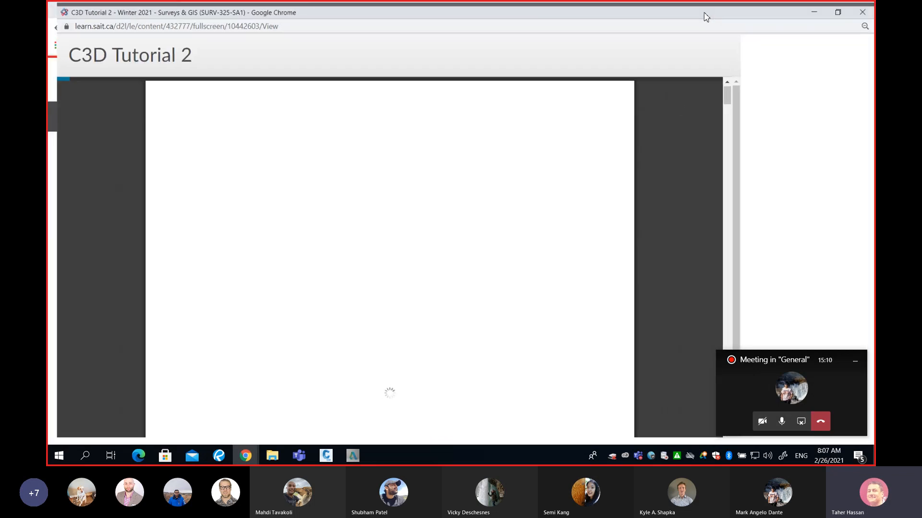
pyautogui.click(706, 8)
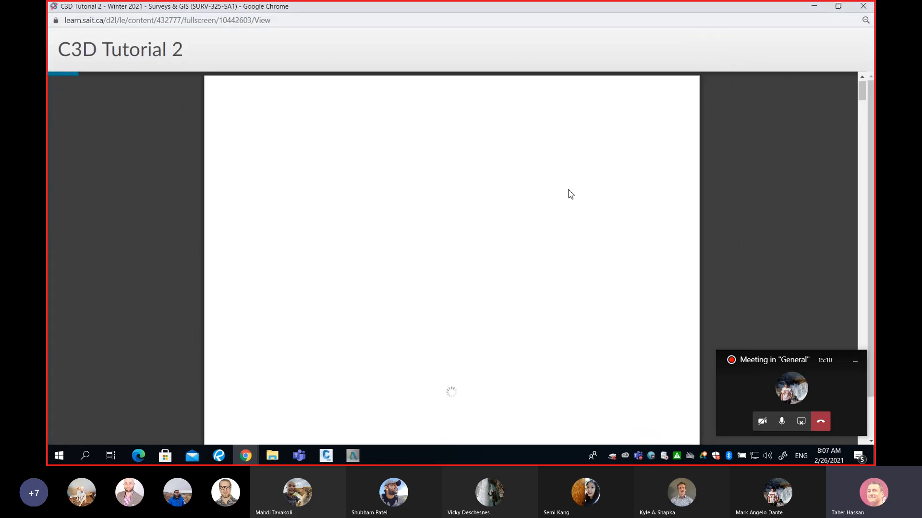
# Step: Read through the tutorial's preparation tasks and Method of Gridding, up to the Create Surface settings on page 3
pyautogui.scroll(-4, 565, 197)
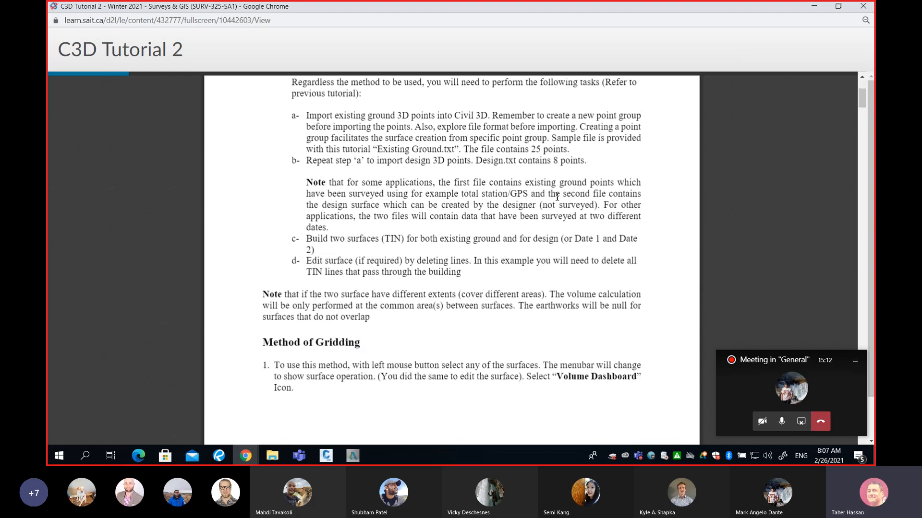
pyautogui.scroll(-1, 556, 196)
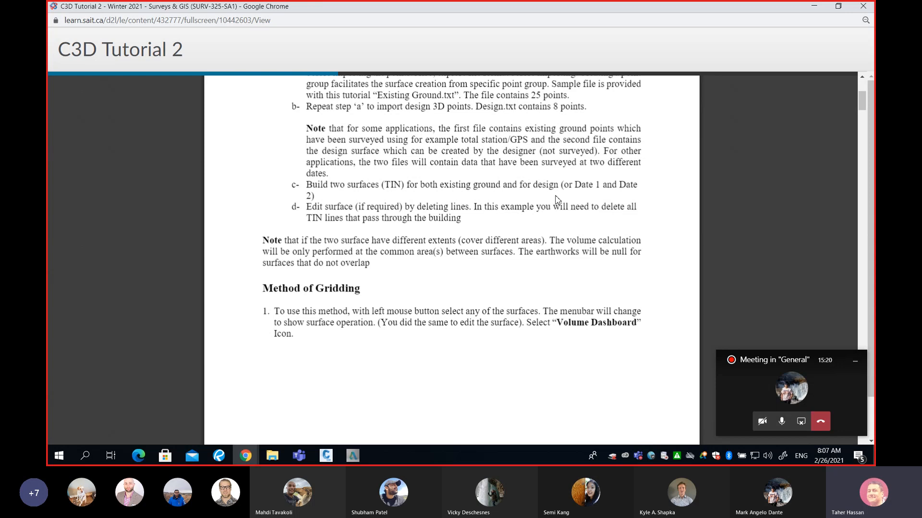
pyautogui.scroll(-1, 556, 197)
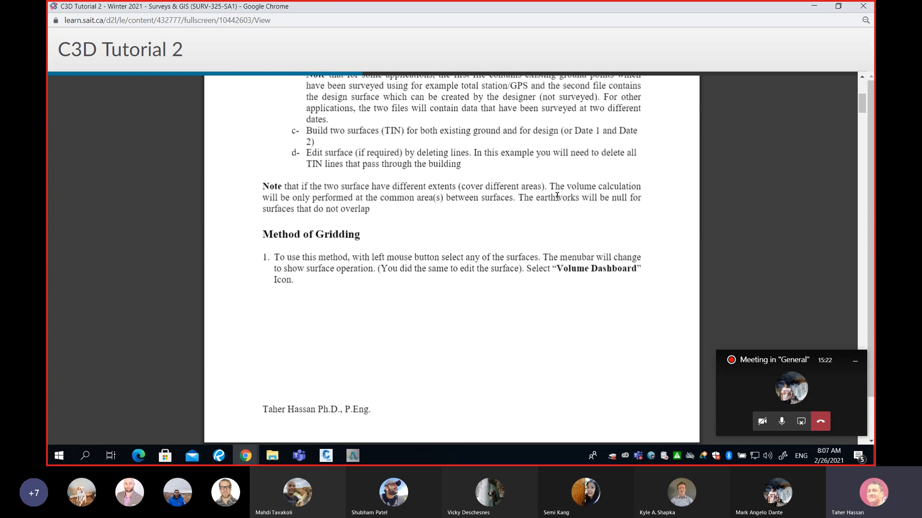
pyautogui.scroll(-3, 556, 196)
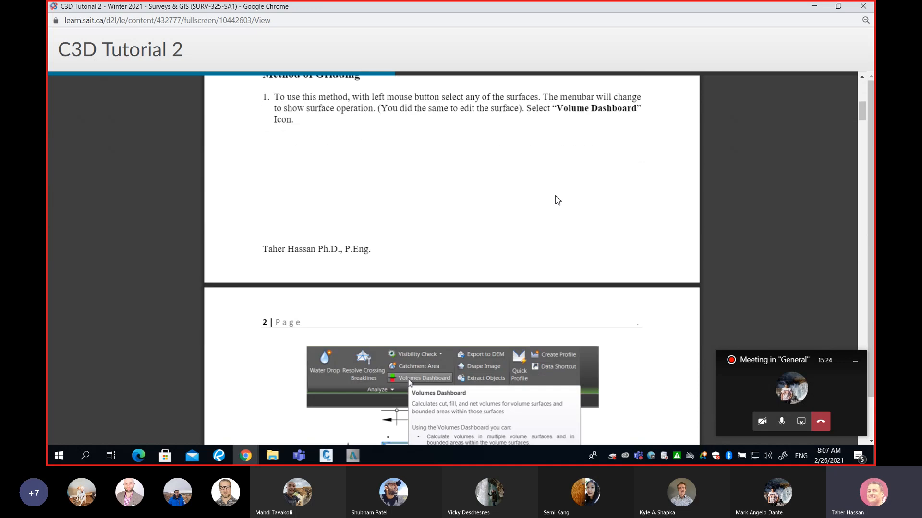
pyautogui.scroll(-1, 557, 200)
pyautogui.scroll(-3, 557, 200)
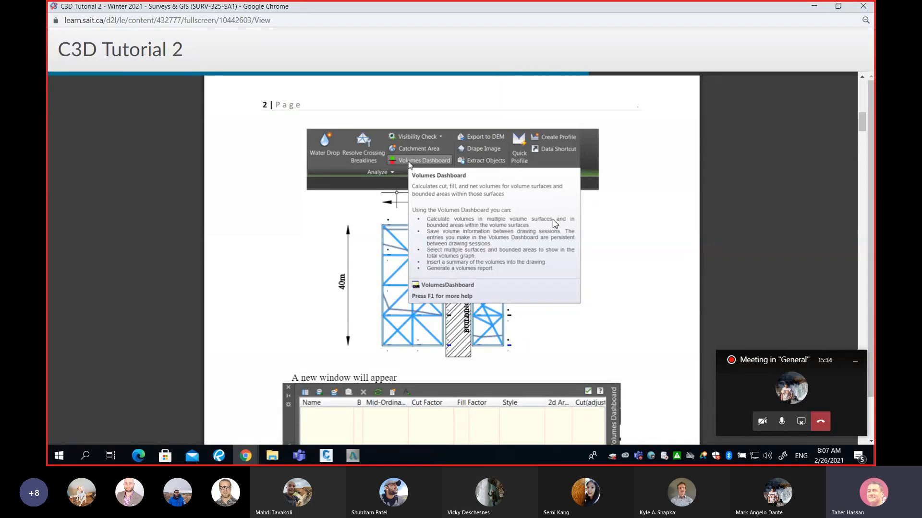
pyautogui.scroll(-3, 552, 222)
pyautogui.scroll(-2, 550, 221)
pyautogui.scroll(9, 551, 223)
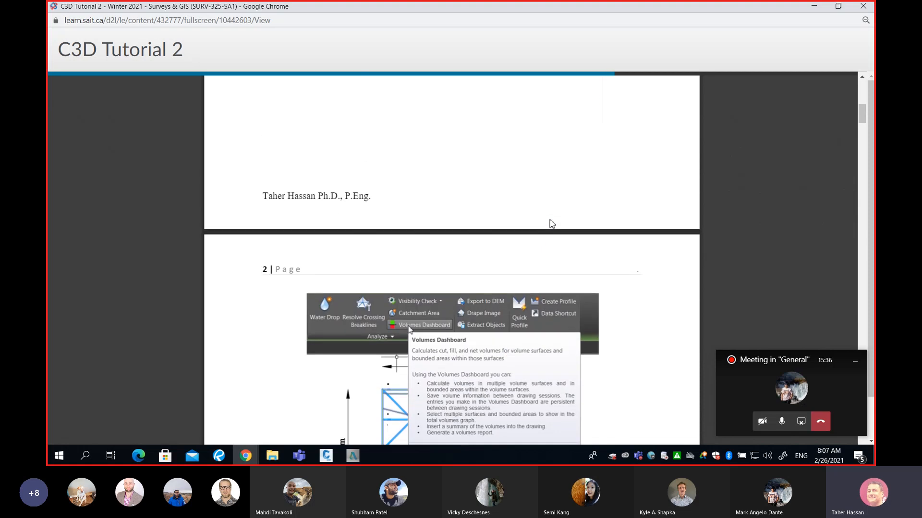
pyautogui.scroll(4, 552, 223)
pyautogui.scroll(-13, 552, 223)
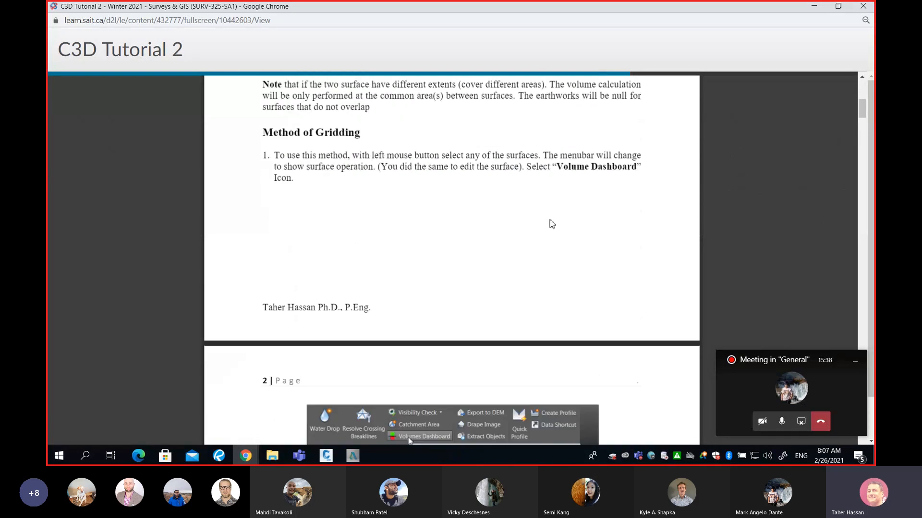
pyautogui.scroll(-1, 552, 224)
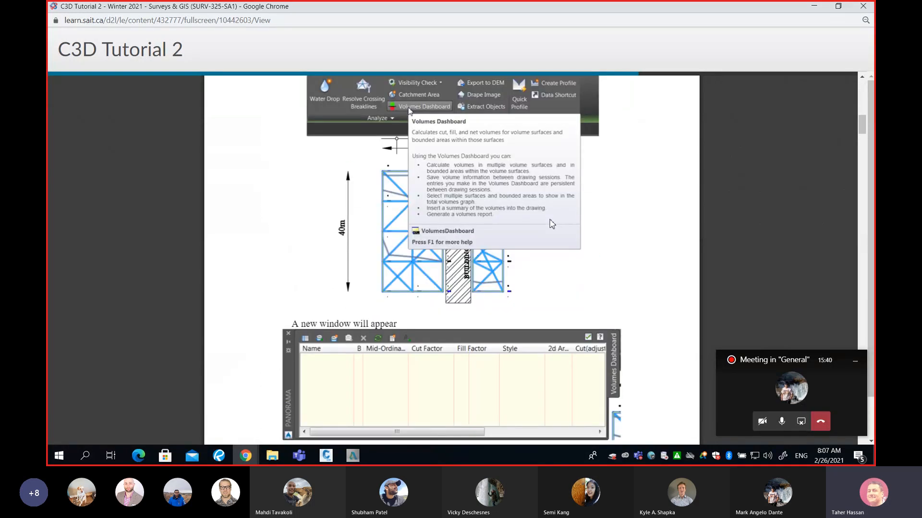
pyautogui.scroll(-7, 552, 224)
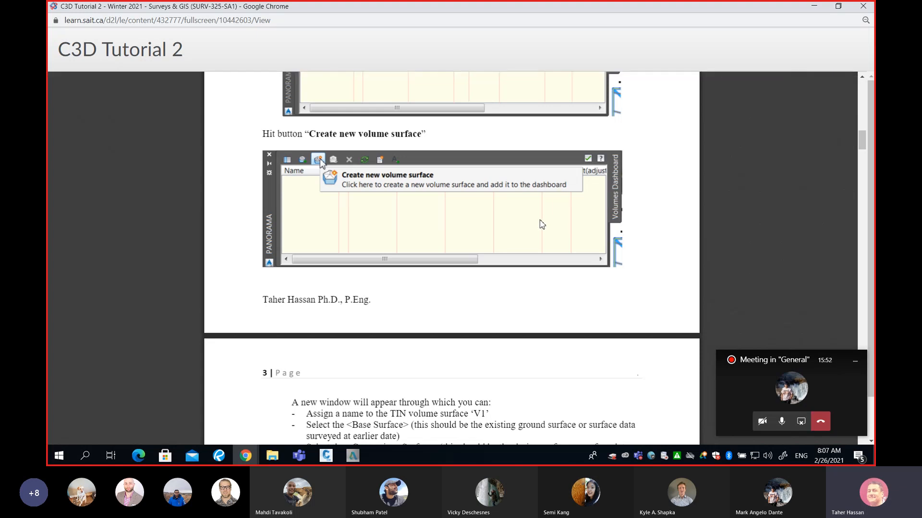
pyautogui.scroll(-3, 541, 224)
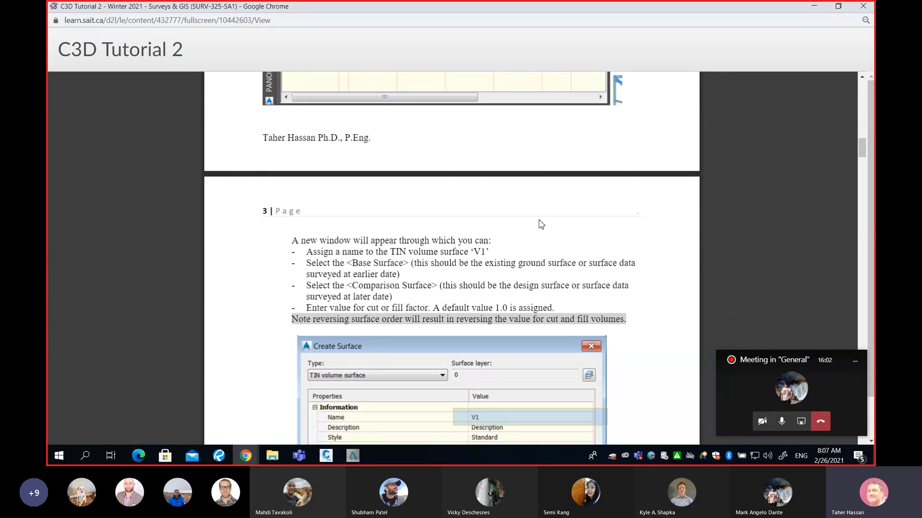
pyautogui.scroll(-2, 541, 225)
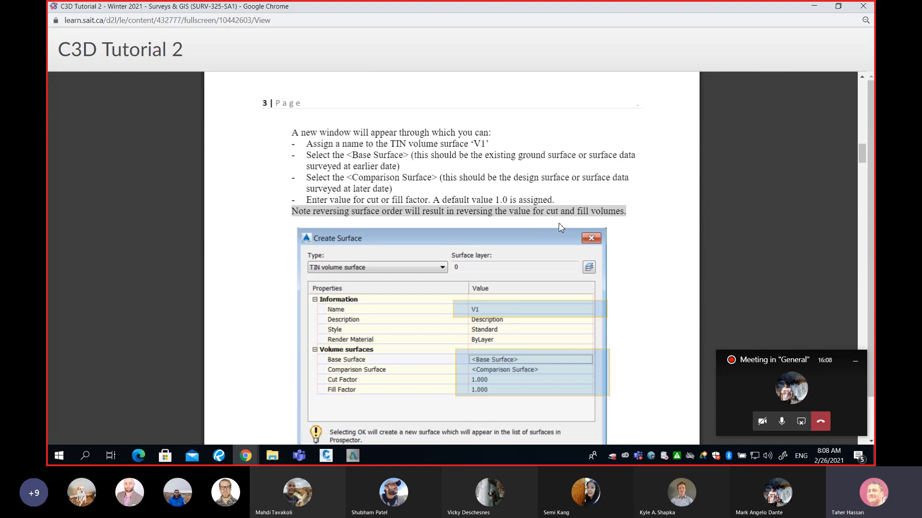
pyautogui.scroll(-1, 561, 227)
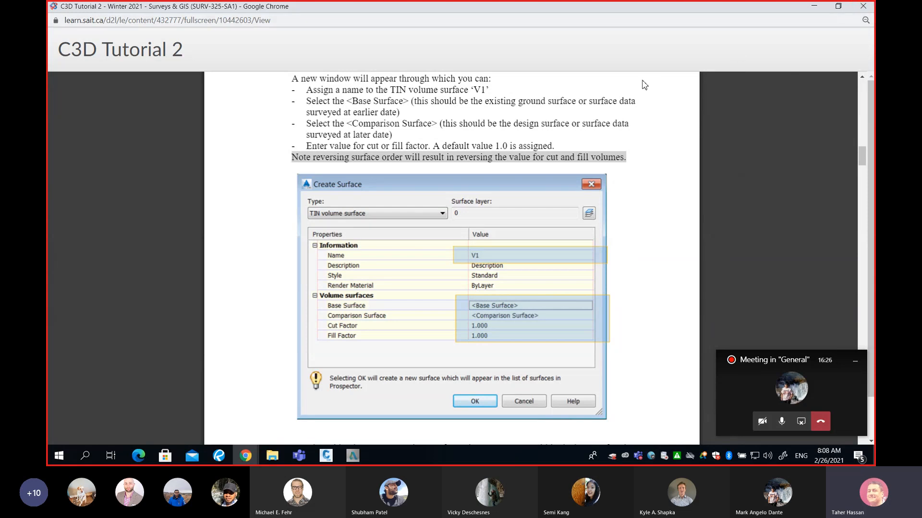
# Step: Close the full-screen tutorial viewer and return to the Civil3D Tutorial file list
pyautogui.click(862, 8)
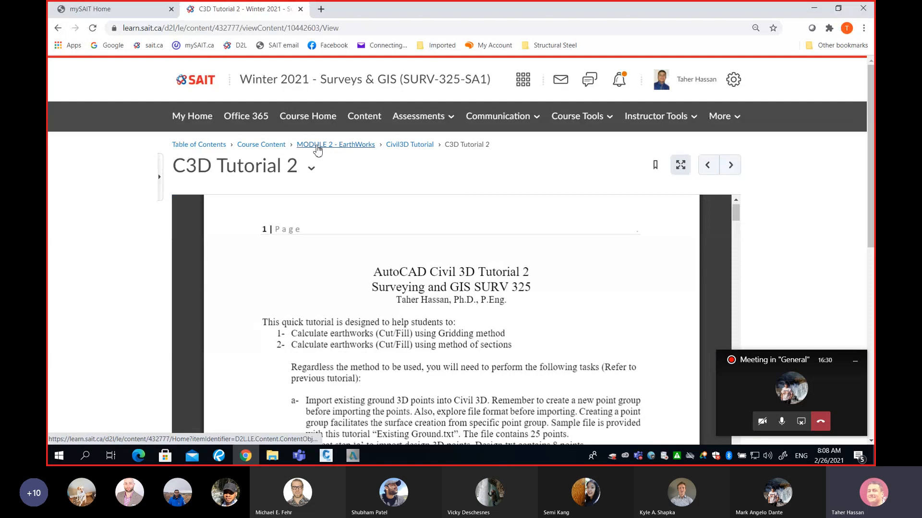
pyautogui.click(395, 149)
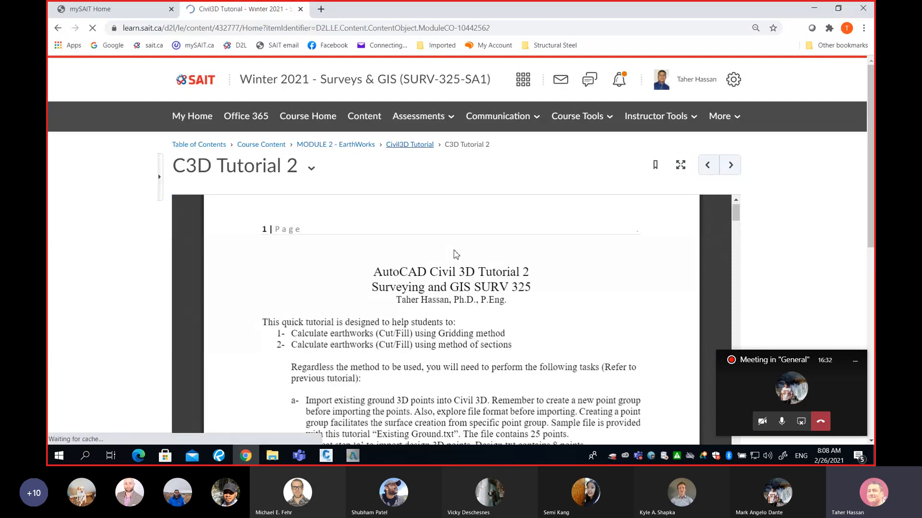
pyautogui.scroll(-3, 485, 267)
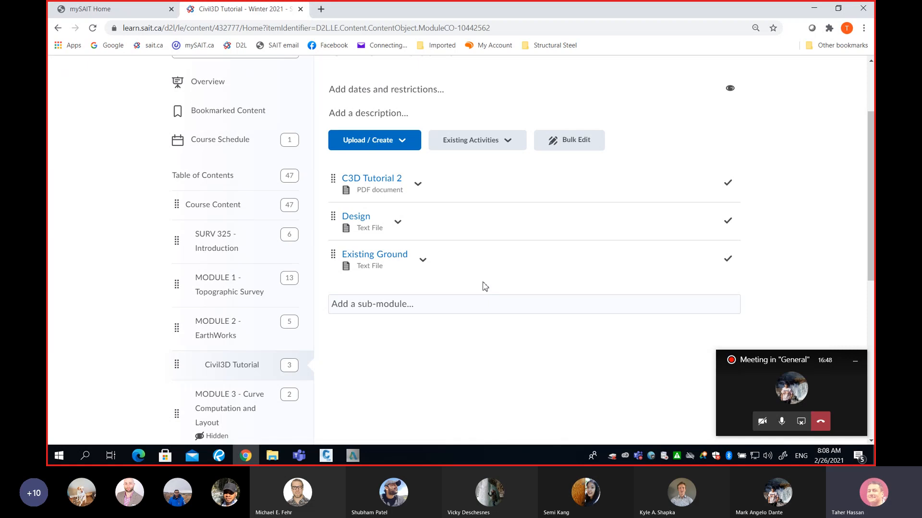
# Step: Open Existing Ground.txt from the Downloads folder, examine its point data in a maximized window, and close it
pyautogui.click(273, 456)
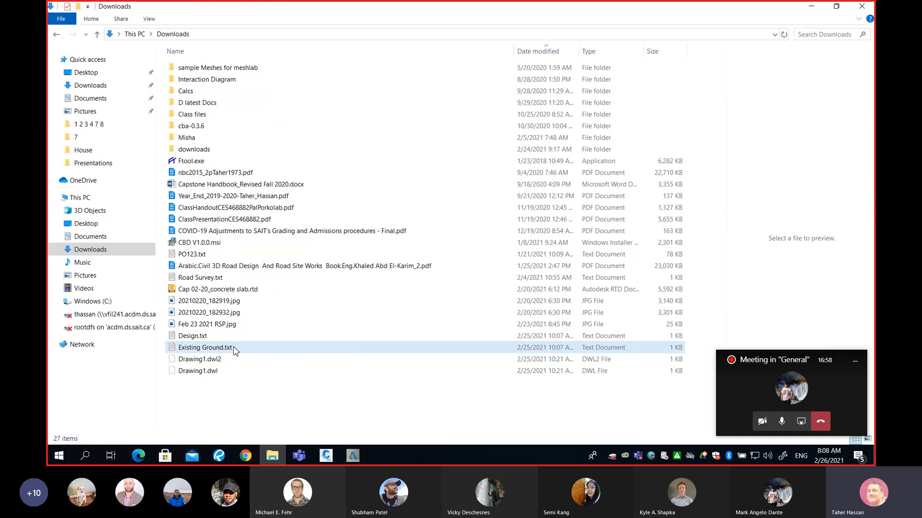
pyautogui.doubleClick(235, 352)
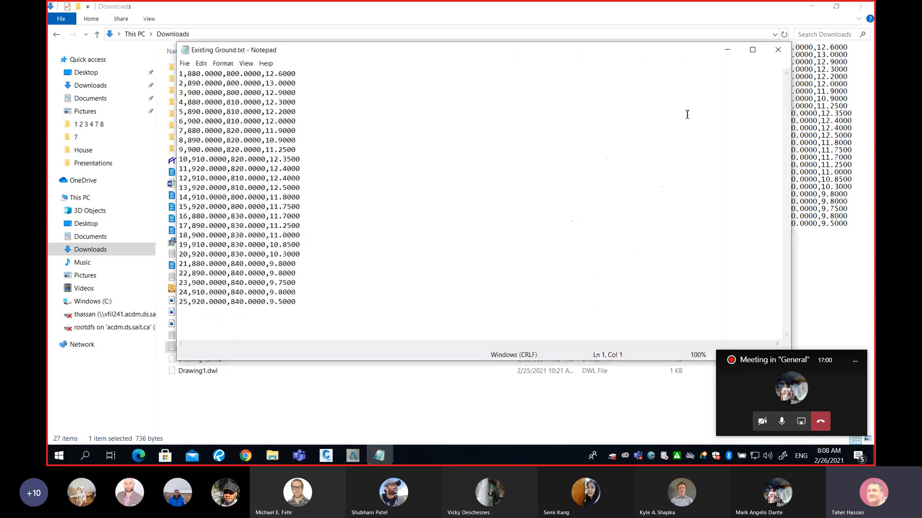
pyautogui.click(752, 49)
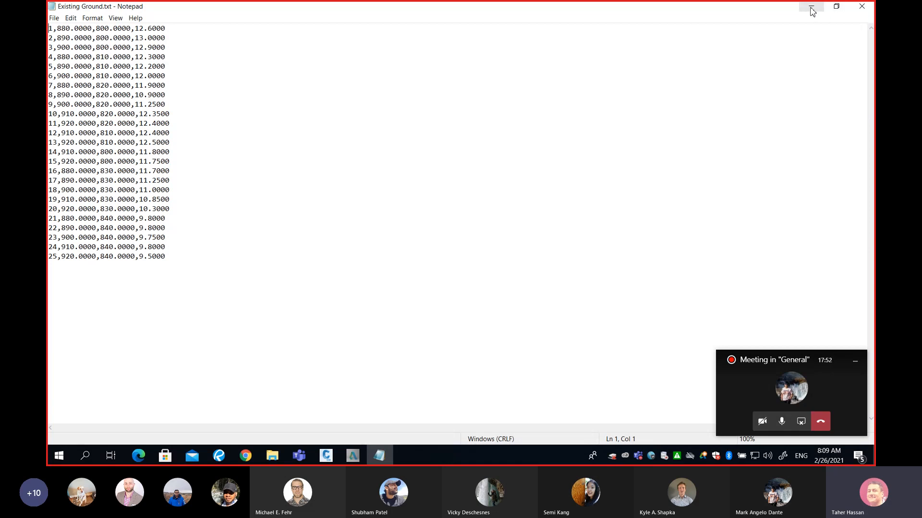
pyautogui.click(857, 11)
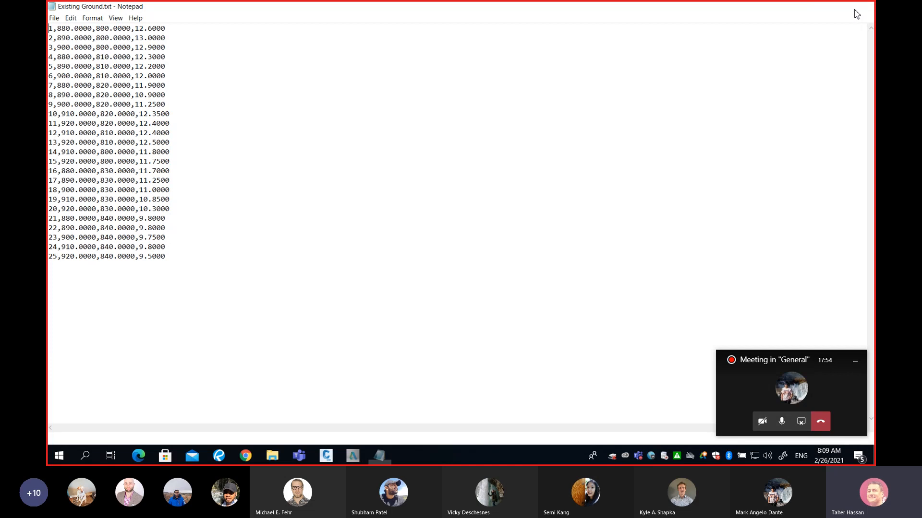
# Step: Switch to the SURV325 Earthworks Part 2 PDF in Revu and review the Grading example down to its volume calculation
pyautogui.click(219, 455)
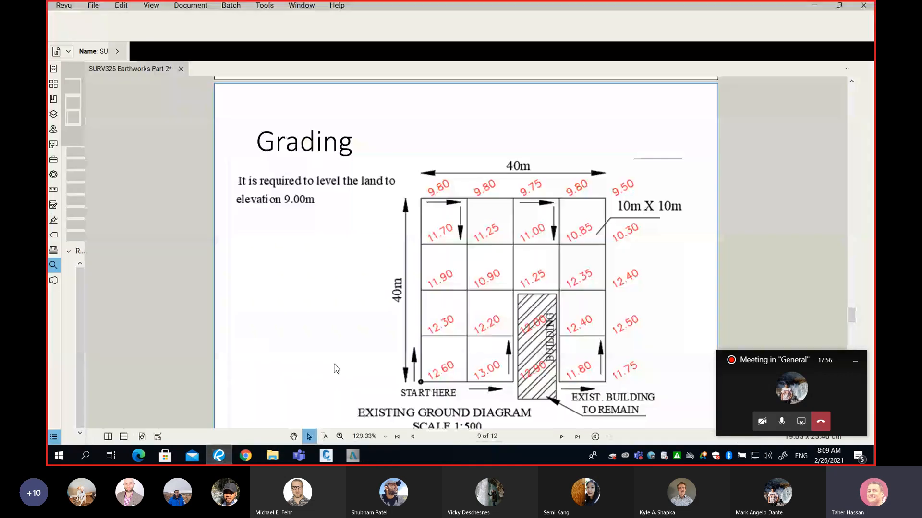
pyautogui.click(854, 363)
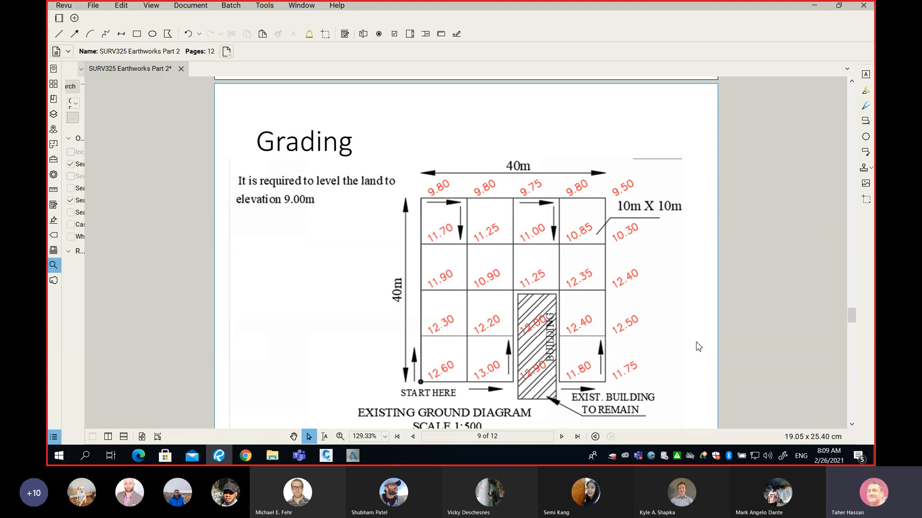
pyautogui.scroll(-1, 698, 347)
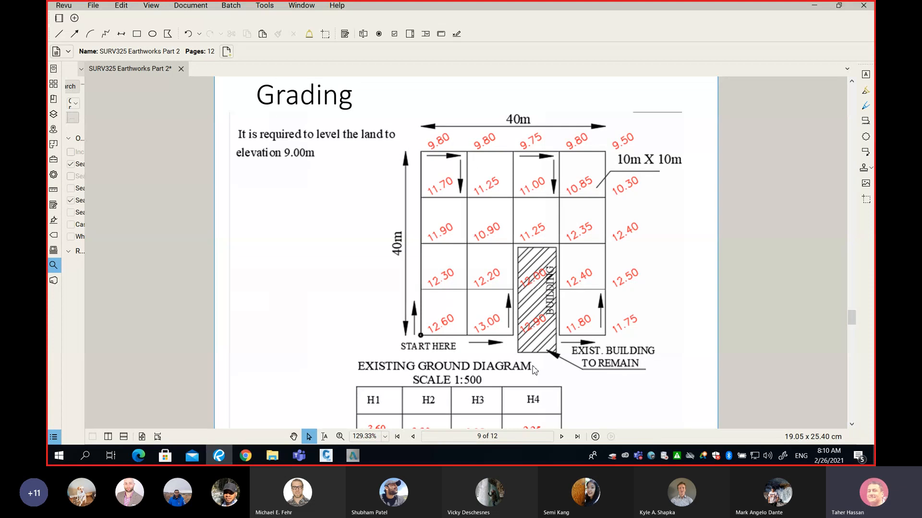
pyautogui.scroll(-5, 532, 370)
pyautogui.scroll(-2, 532, 370)
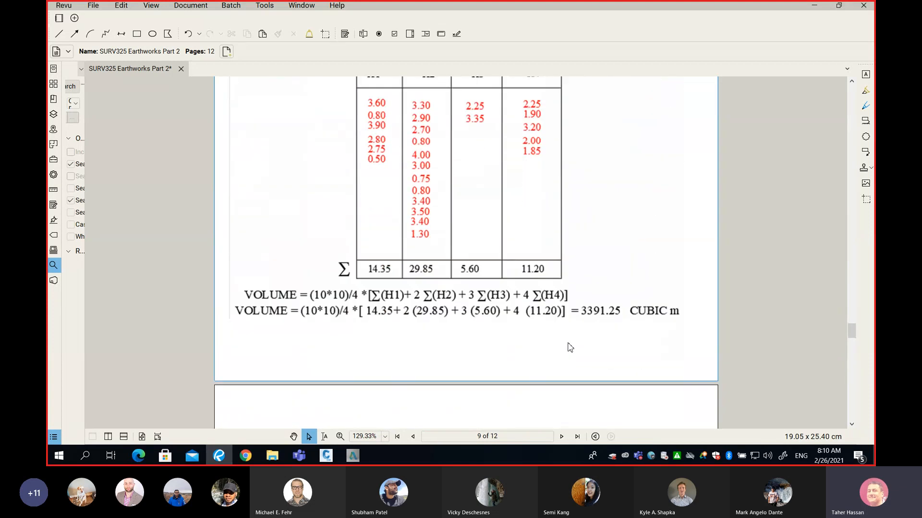
# Step: Draw a red rectangle markup around the final volume result, 3391.25 CUBIC m
pyautogui.press('e')
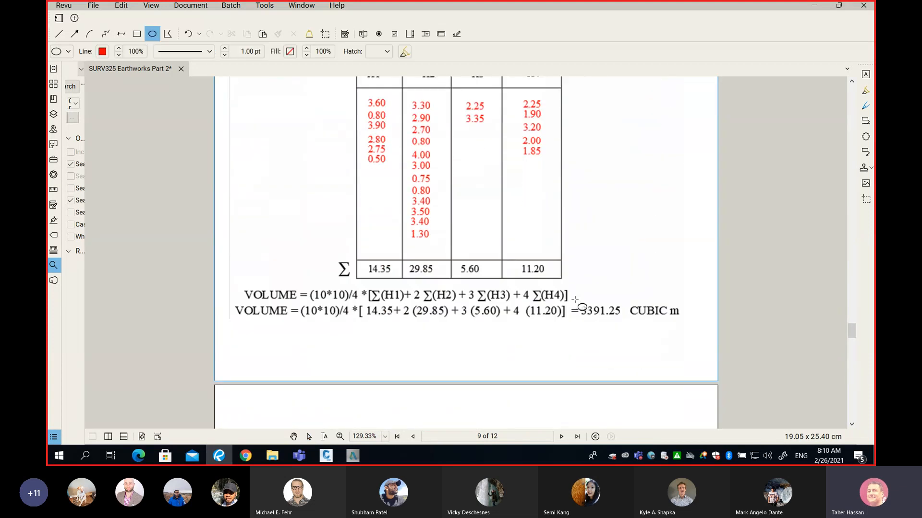
pyautogui.press('r')
pyautogui.moveTo(571, 296); pyautogui.dragTo(687, 325)
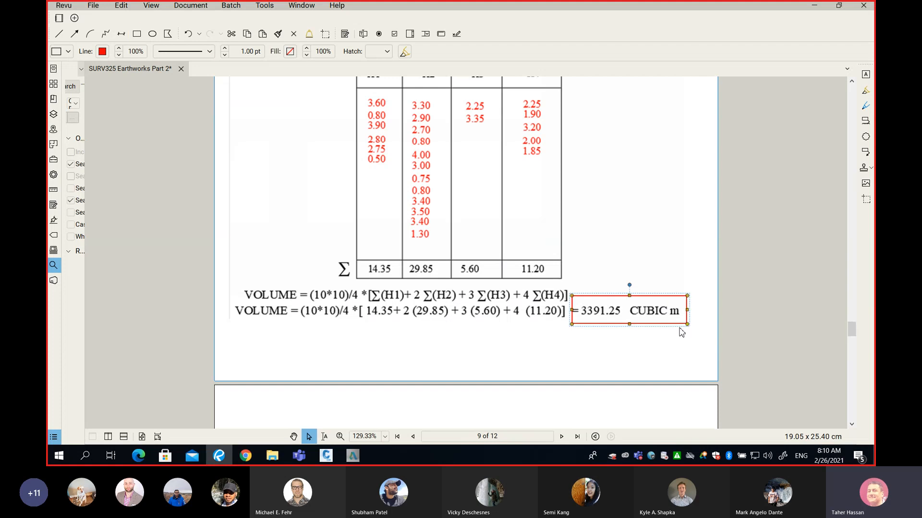
# Step: Draw a red arrow markup pointing to the boxed volume result, 3391.25 CUBIC m
pyautogui.scroll(2, 681, 332)
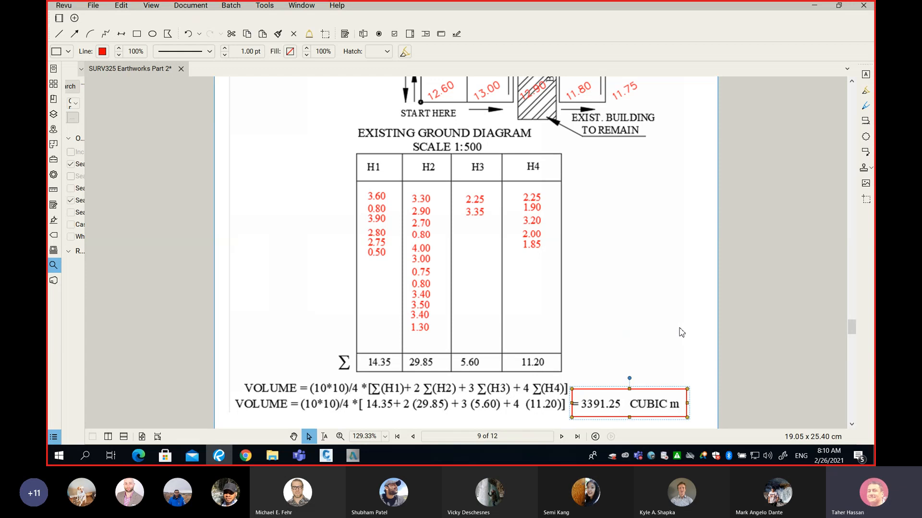
pyautogui.scroll(-1, 681, 332)
pyautogui.press('a')
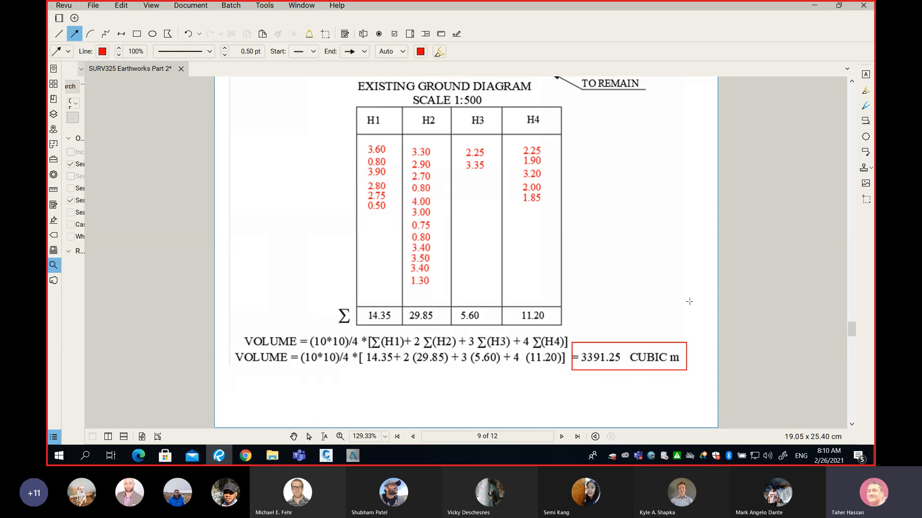
pyautogui.moveTo(689, 298); pyautogui.dragTo(655, 340)
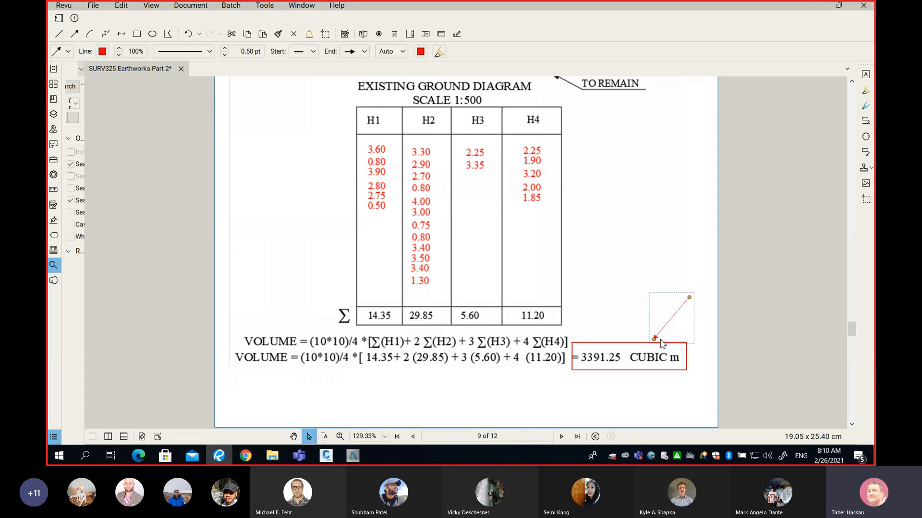
# Step: Review the Grading diagram once more, minimize the PDF and browser windows, and switch to Drawing1 in Civil 3D
pyautogui.scroll(7, 682, 321)
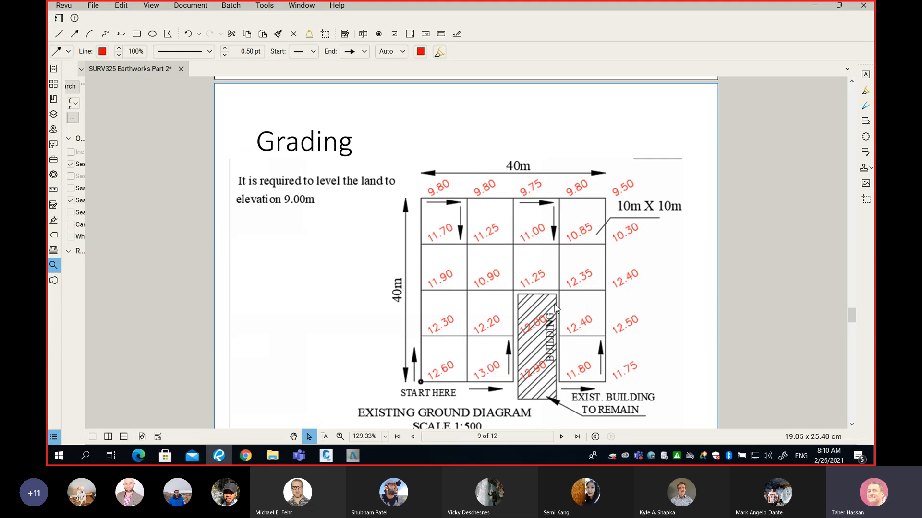
pyautogui.click(815, 5)
pyautogui.click(814, 7)
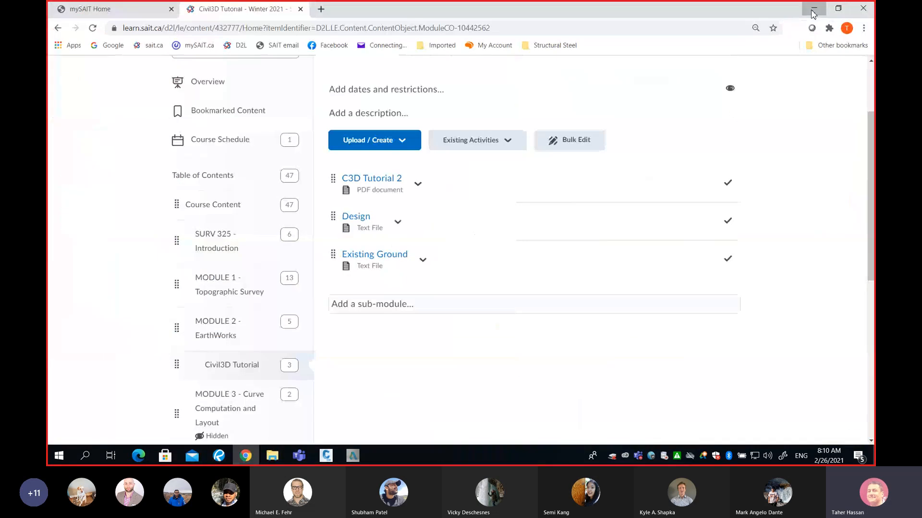
pyautogui.click(814, 7)
pyautogui.click(548, 282)
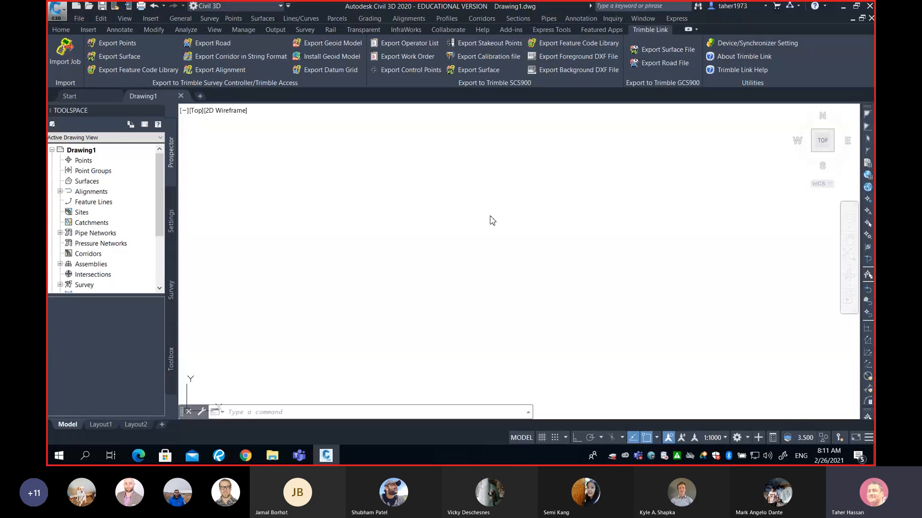
# Step: Start a point import and add Existing Ground.txt from the Downloads folder as the source file
pyautogui.click(234, 19)
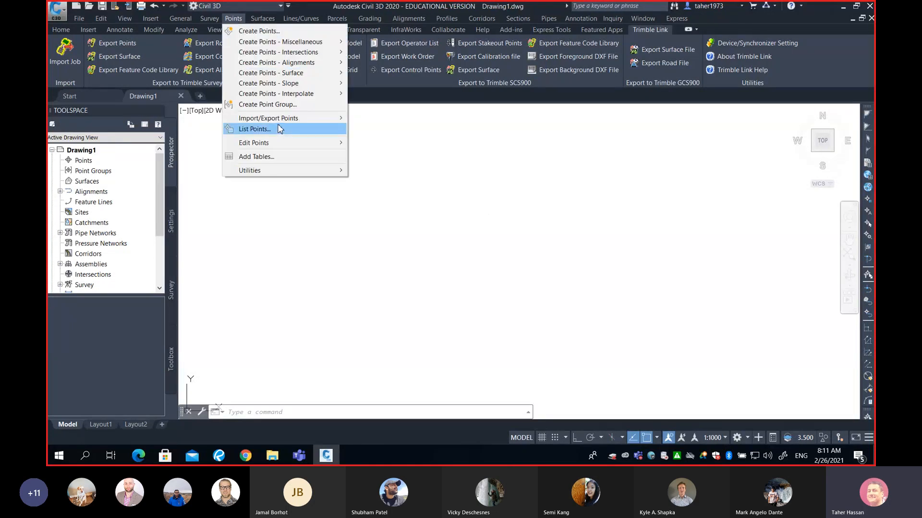
pyautogui.moveTo(281, 120)
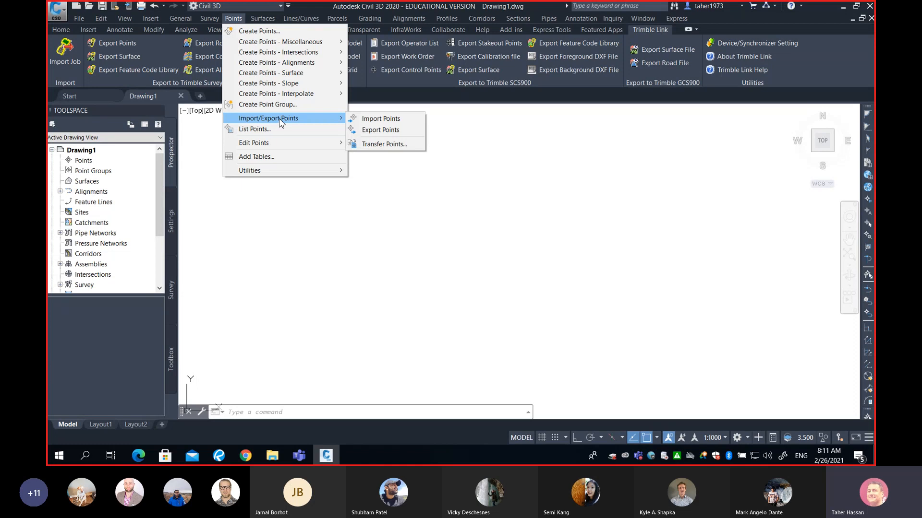
pyautogui.click(368, 119)
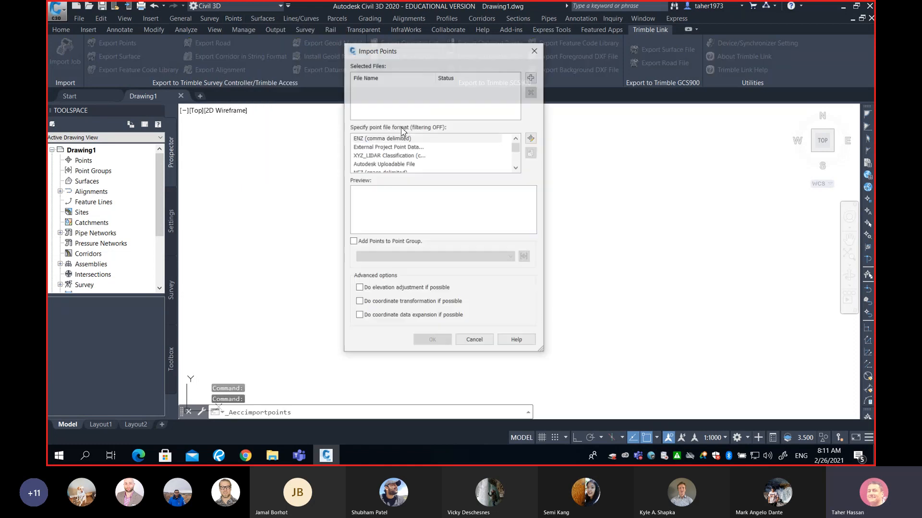
pyautogui.click(530, 78)
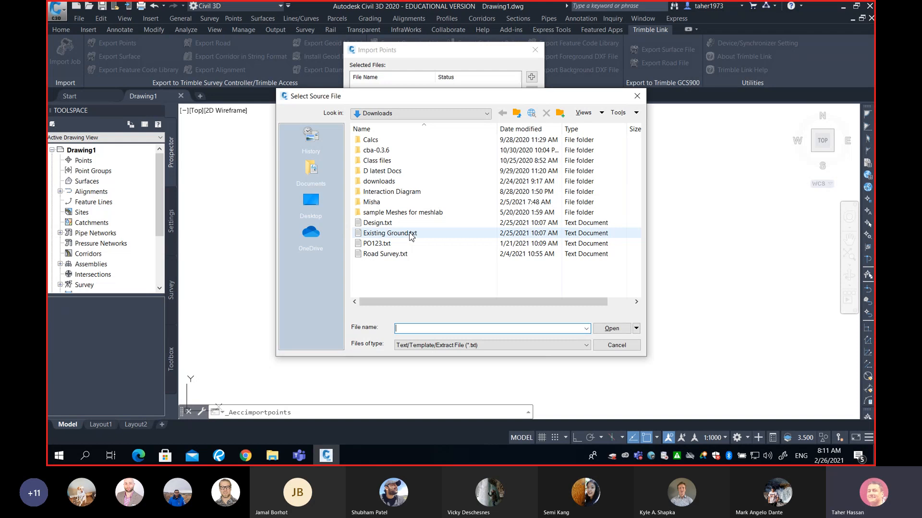
pyautogui.click(389, 222)
pyautogui.click(393, 234)
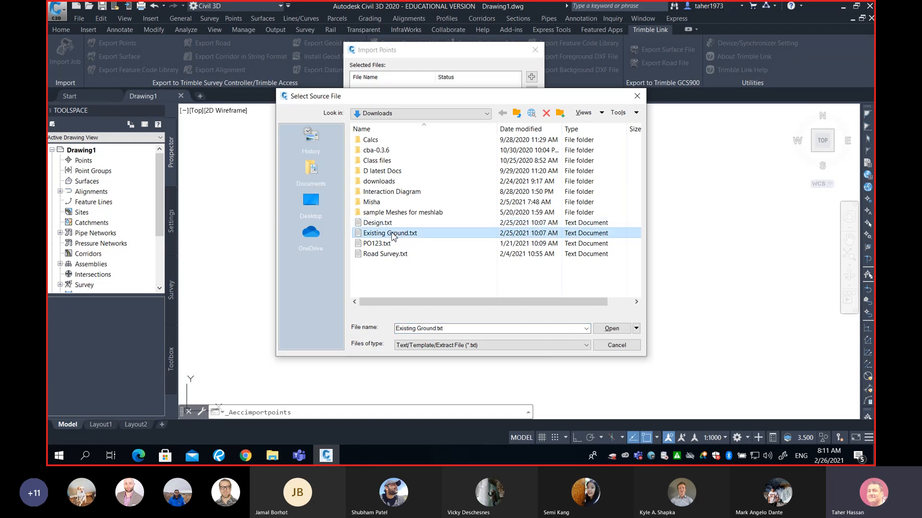
pyautogui.click(388, 225)
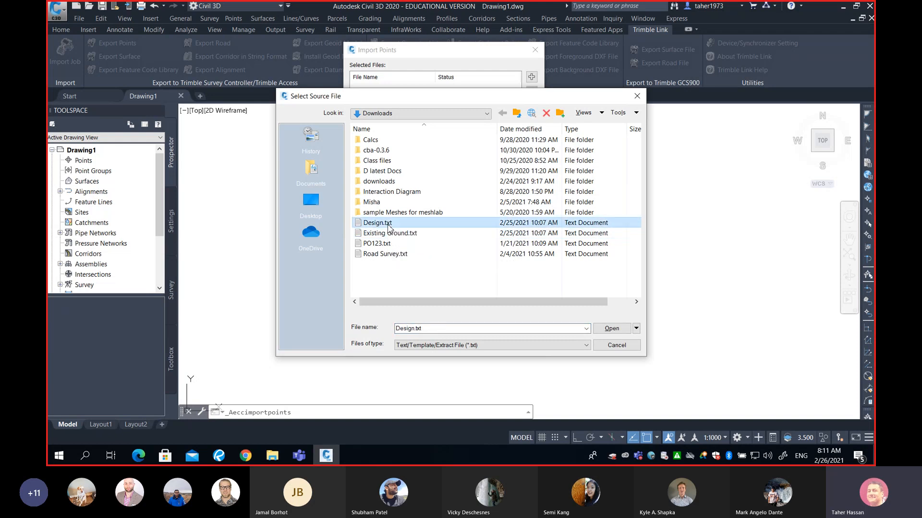
pyautogui.click(391, 233)
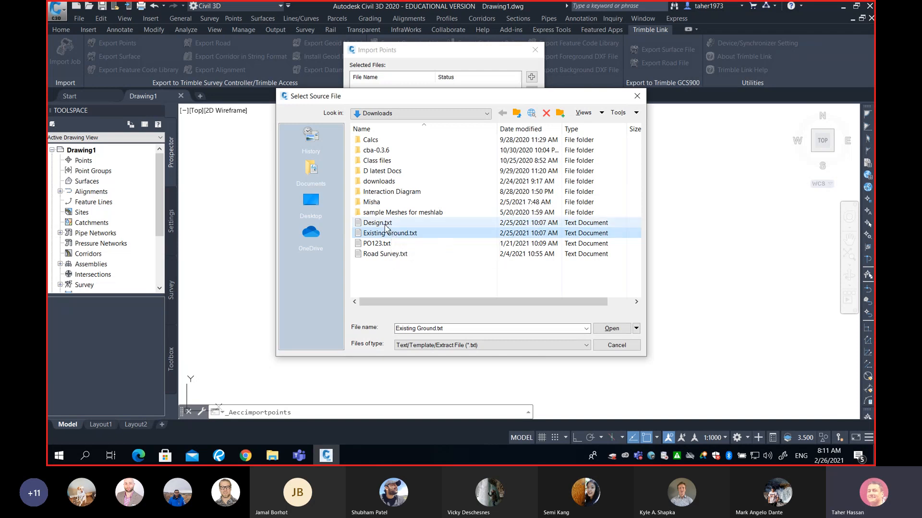
pyautogui.click(387, 225)
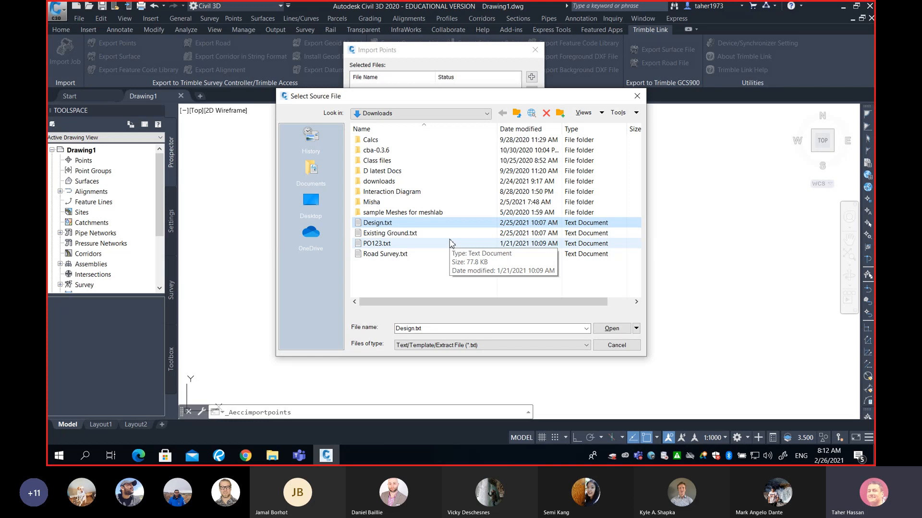
pyautogui.click(423, 235)
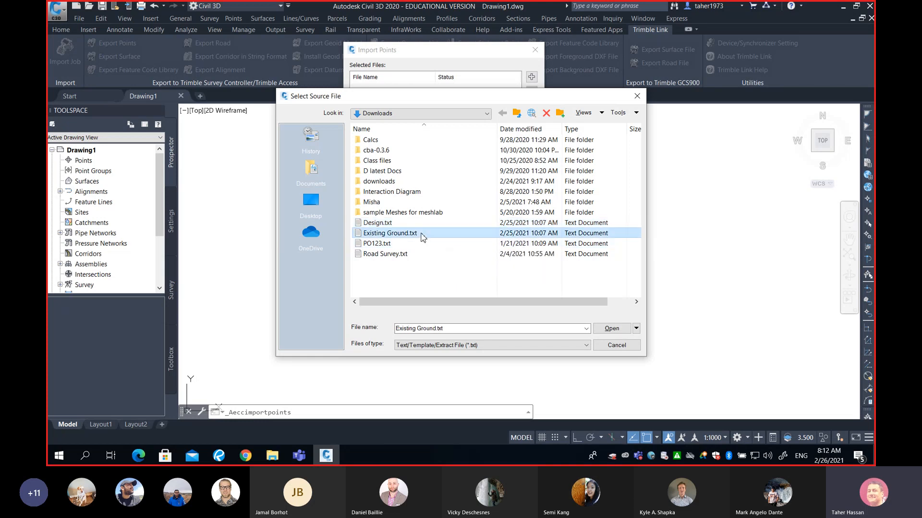
pyautogui.click(611, 331)
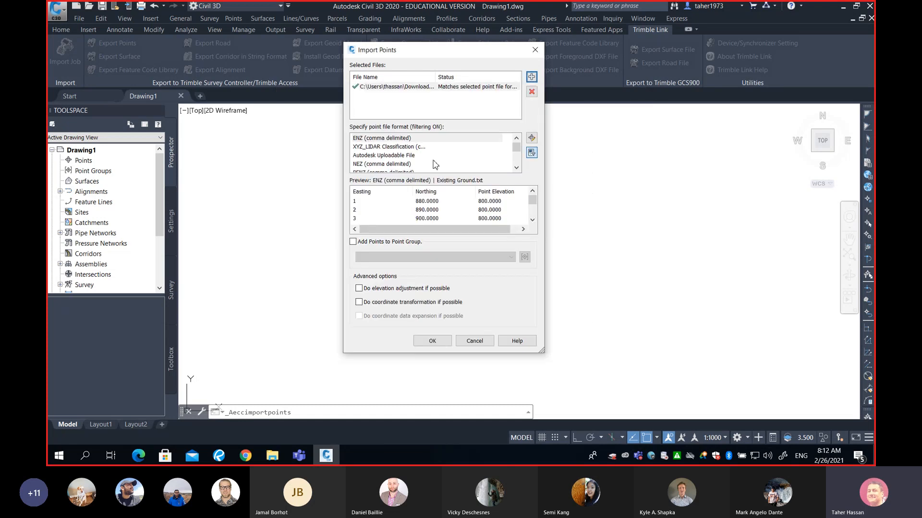
# Step: Import the points in PENZ (comma delimited) format into a new point group named EG POINTS
pyautogui.click(390, 155)
pyautogui.scroll(-1, 388, 153)
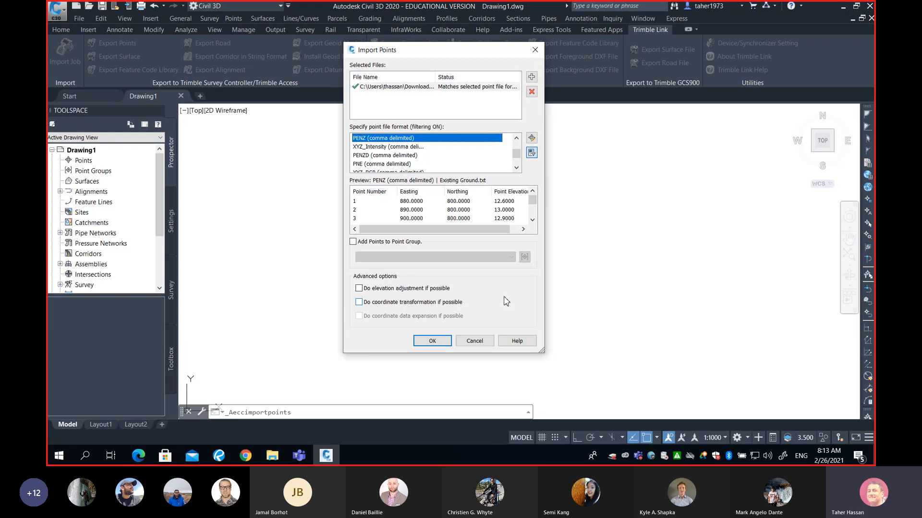
pyautogui.click(354, 242)
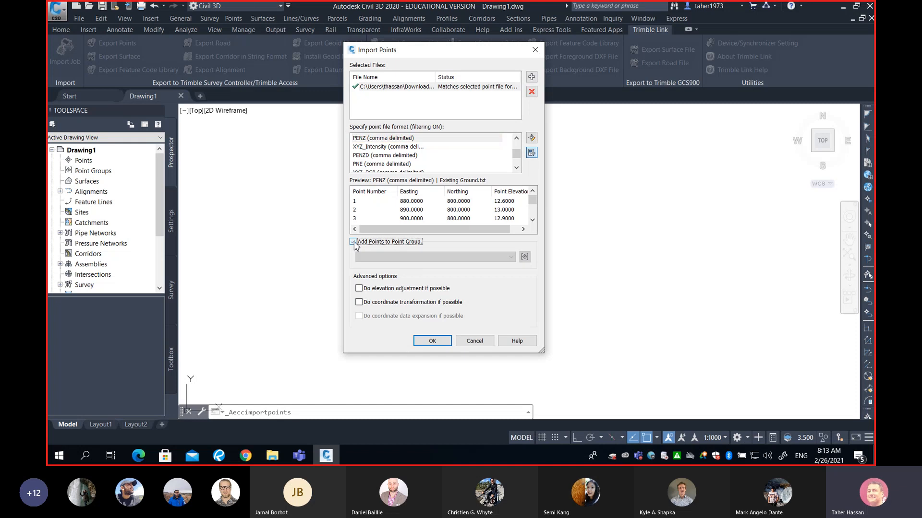
pyautogui.click(525, 258)
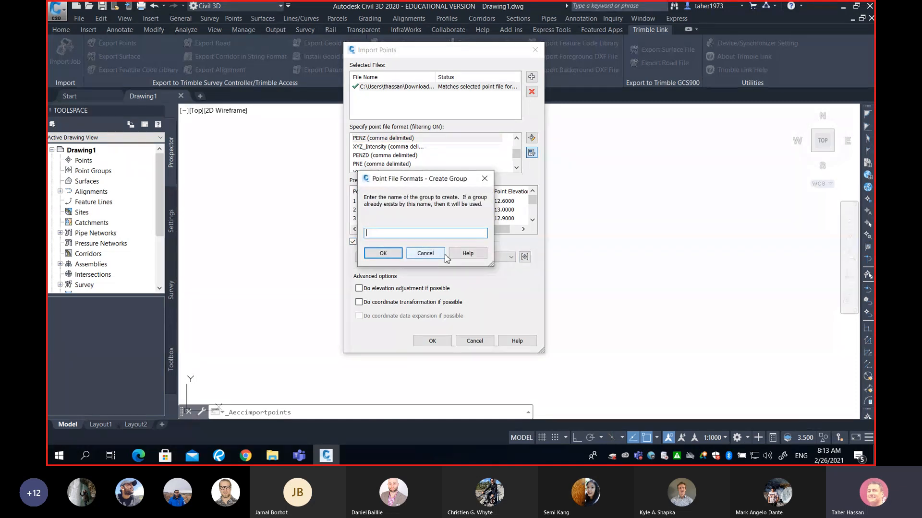
pyautogui.write('EX POINT')
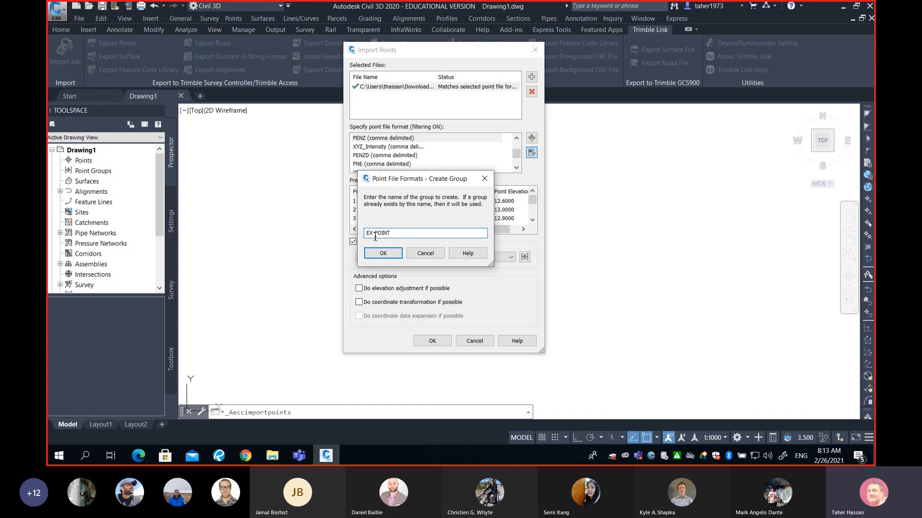
pyautogui.write('G')
pyautogui.click(395, 233)
pyautogui.write('S')
pyautogui.click(394, 255)
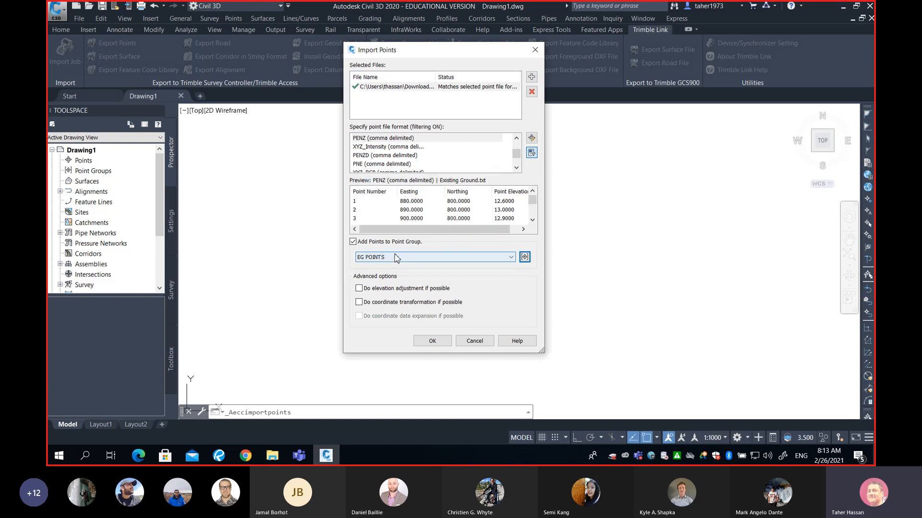
pyautogui.click(433, 340)
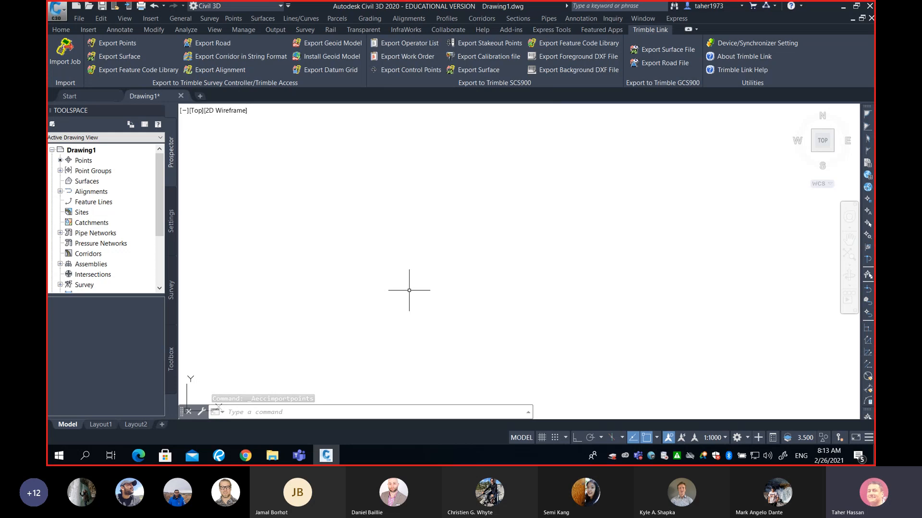
# Step: Zoom to the drawing extents and examine the imported point grid with its numbers and elevations
pyautogui.write('z')
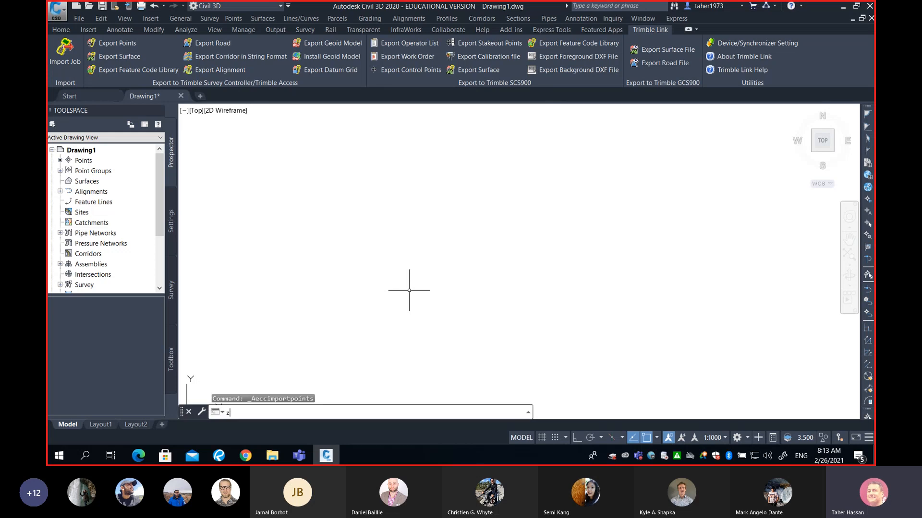
pyautogui.press('Return')
pyautogui.write('e')
pyautogui.press('Return')
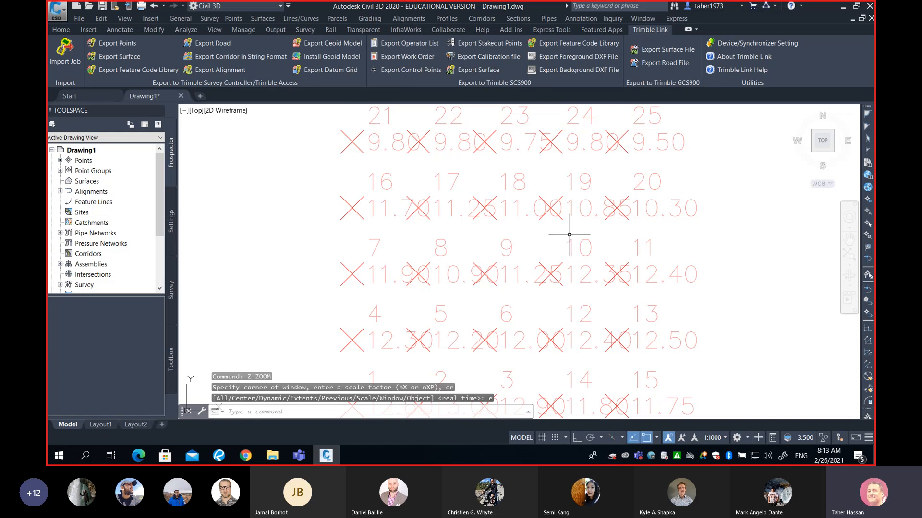
pyautogui.scroll(-2, 569, 235)
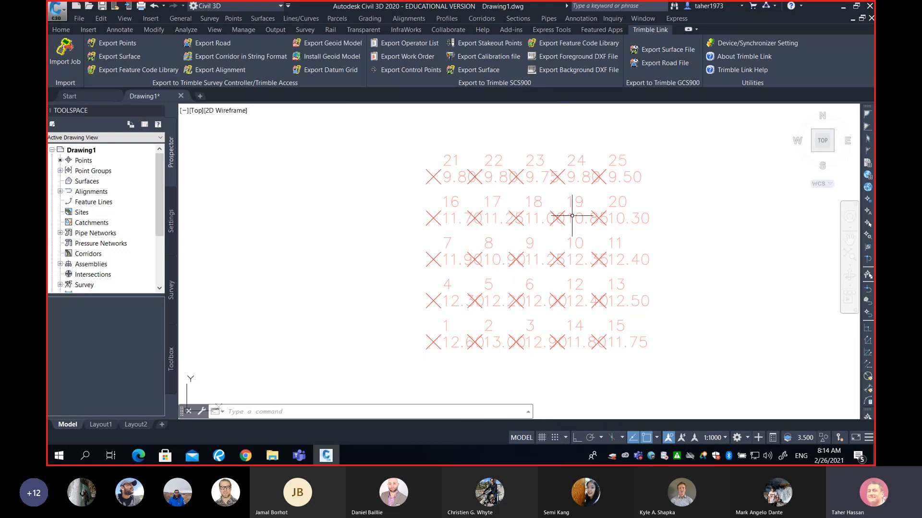
pyautogui.click(568, 261)
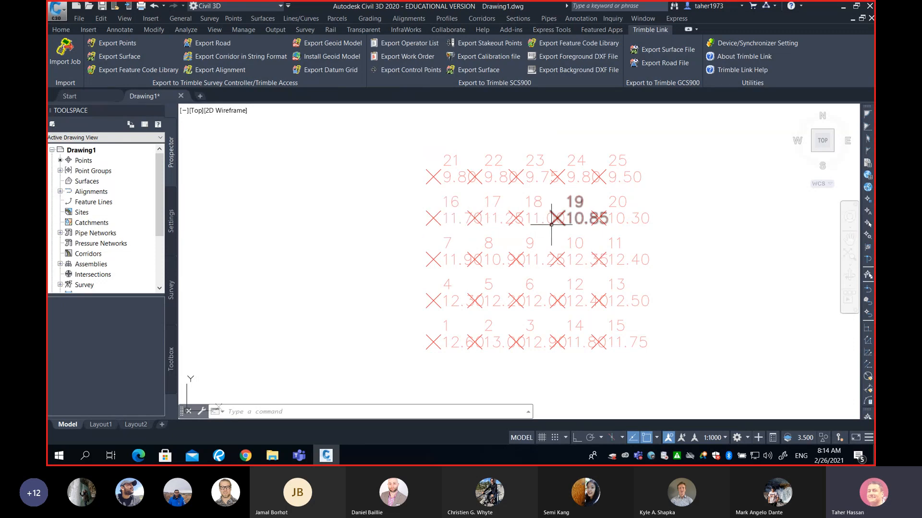
# Step: Open the properties of the EG POINTS point group and set its point label style to Elevation Only
pyautogui.click(60, 171)
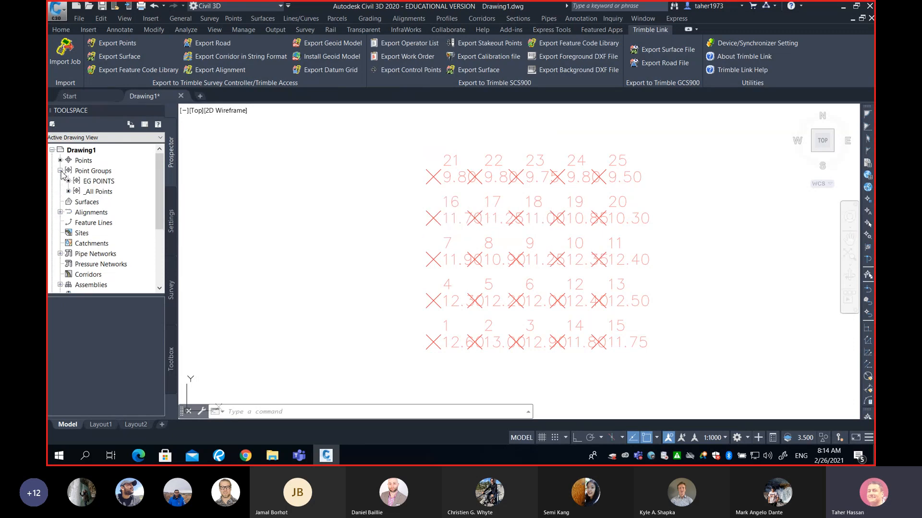
pyautogui.click(102, 182)
pyautogui.rightClick(102, 183)
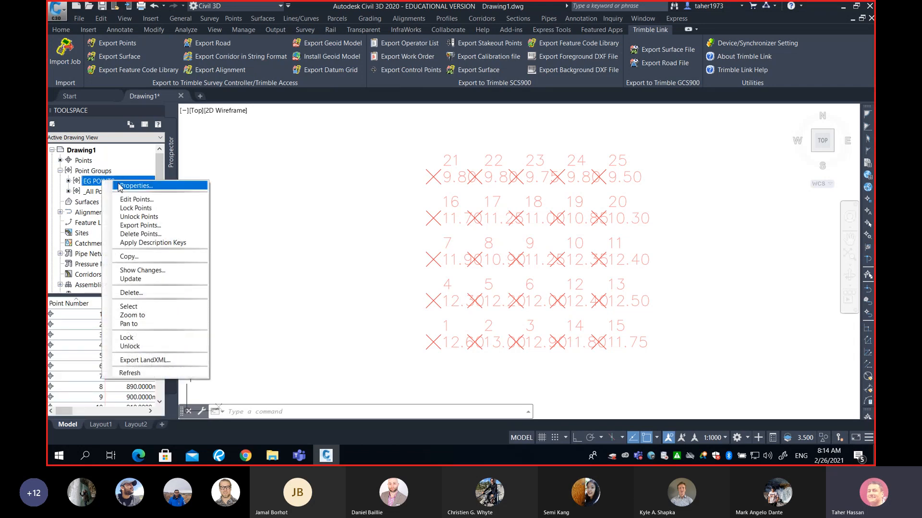
pyautogui.press('Escape')
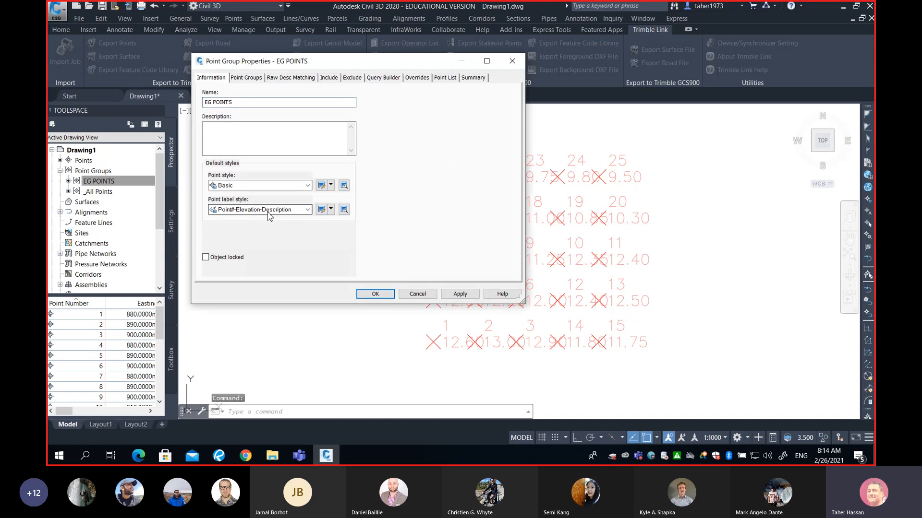
pyautogui.click(273, 209)
pyautogui.click(251, 242)
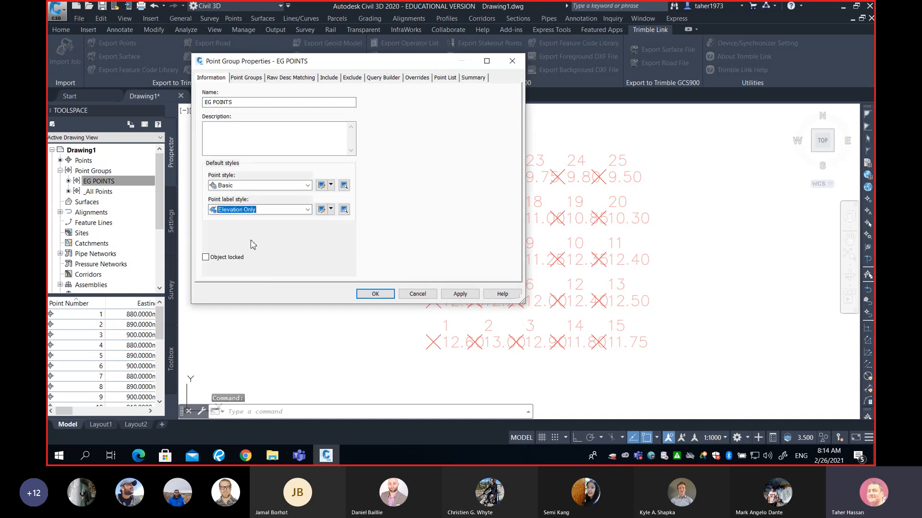
# Step: Edit the group's Basic point style so that its custom marker size is 1 mm at drawing scale
pyautogui.click(331, 185)
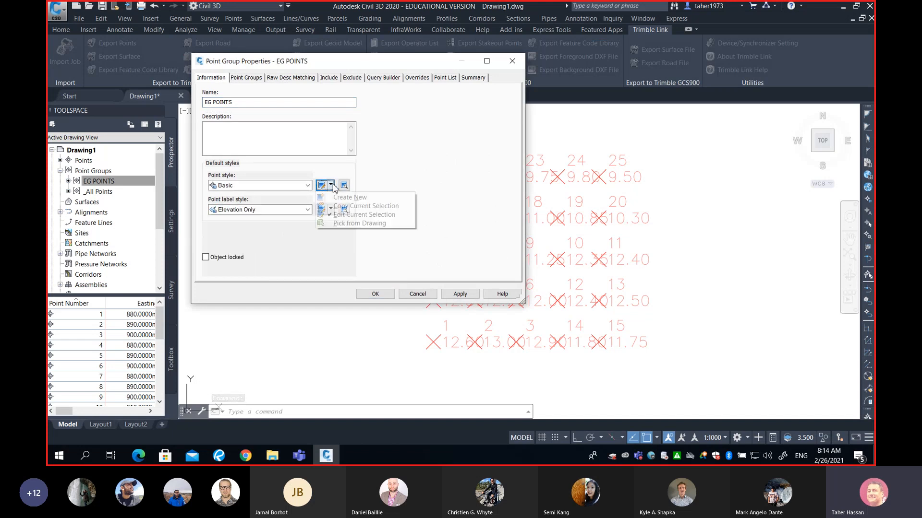
pyautogui.click(348, 215)
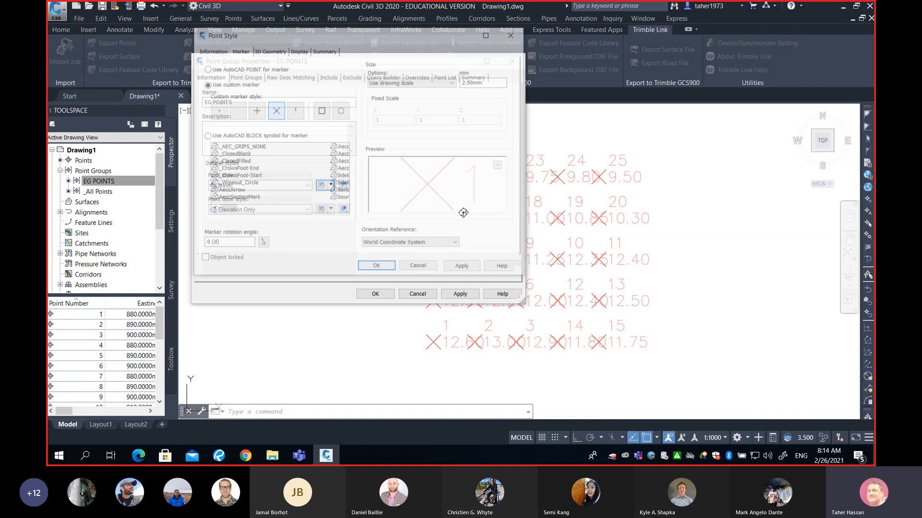
pyautogui.moveTo(490, 82); pyautogui.dragTo(458, 86)
pyautogui.write('1')
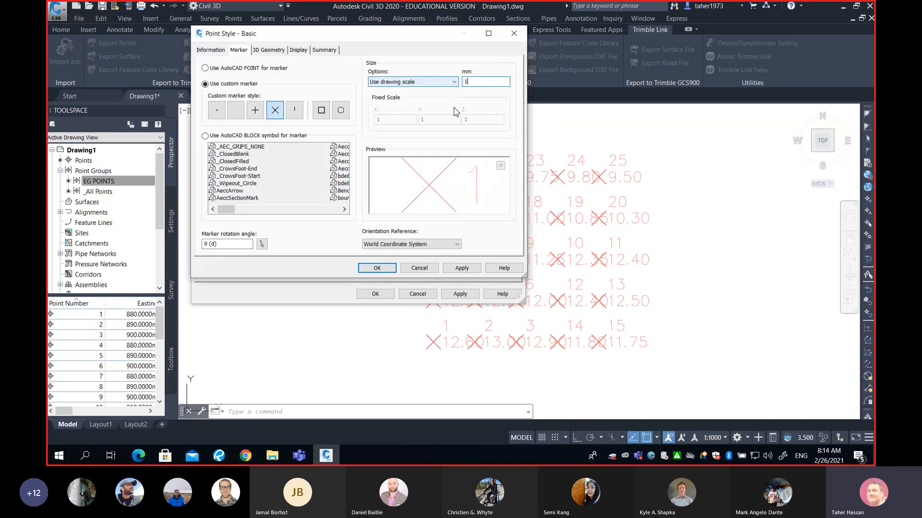
pyautogui.click(386, 271)
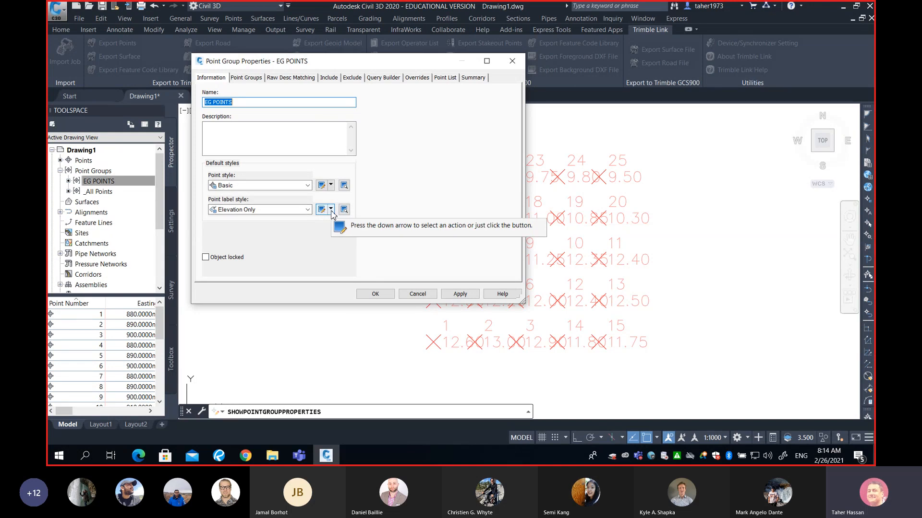
# Step: Set the text height of the Point Elevation component in the Elevation Only label style to 1 mm and apply the EG POINTS properties
pyautogui.click(331, 212)
pyautogui.click(379, 246)
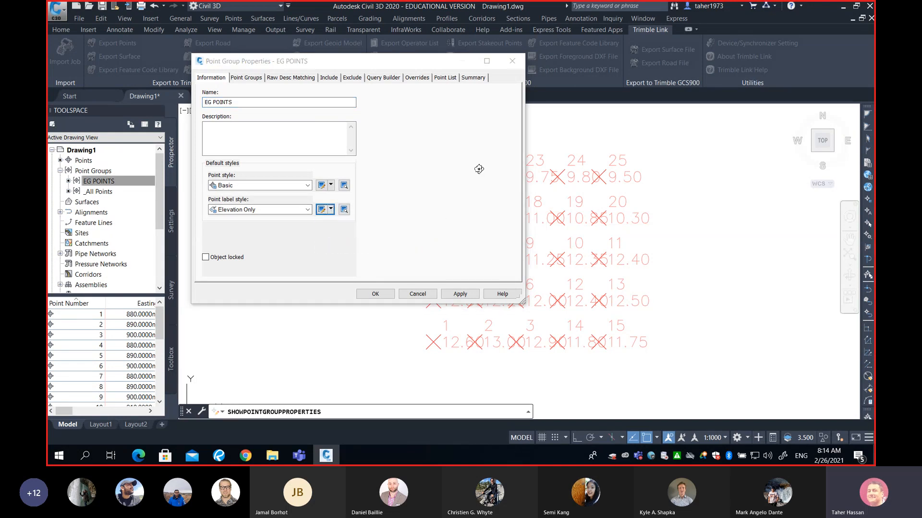
pyautogui.click(314, 218)
pyautogui.write('1')
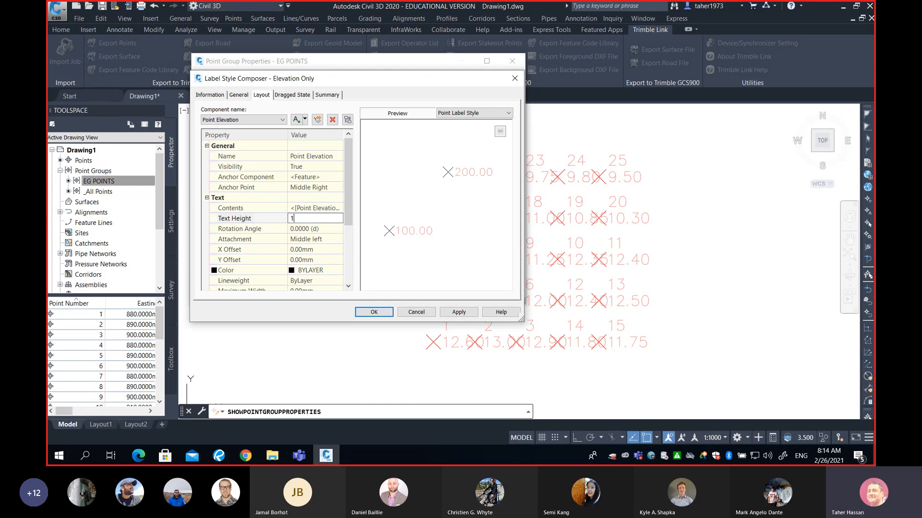
pyautogui.click(359, 311)
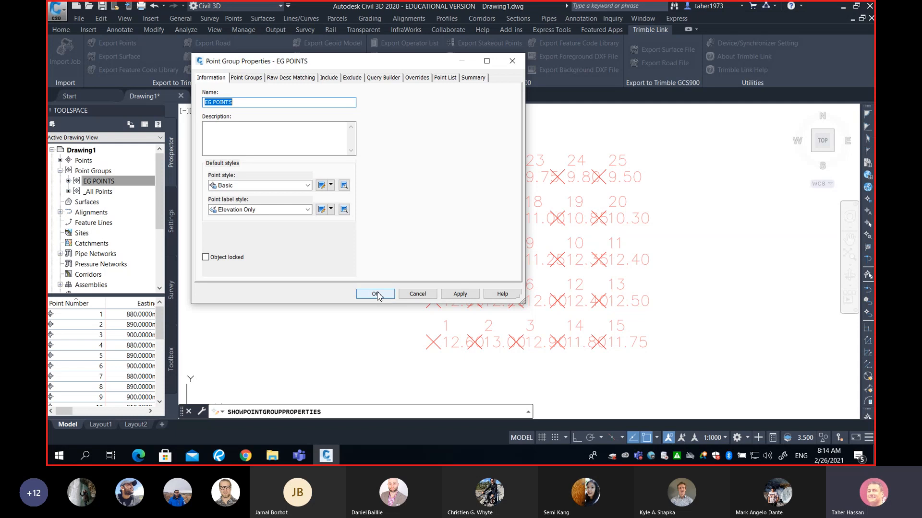
pyautogui.click(376, 294)
# Step: Switch to the Grading slide in Bluebeam Revu and compare its existing ground elevations with the point grid in the drawing
pyautogui.moveTo(531, 264); pyautogui.dragTo(633, 257, button='middle')
pyautogui.scroll(2, 635, 259)
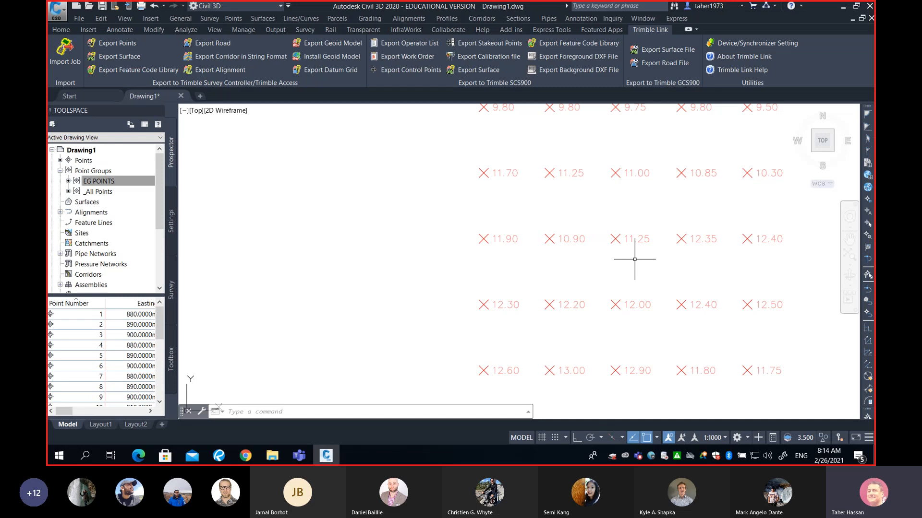
pyautogui.write('z')
pyautogui.press('Return')
pyautogui.scroll(-1, 642, 269)
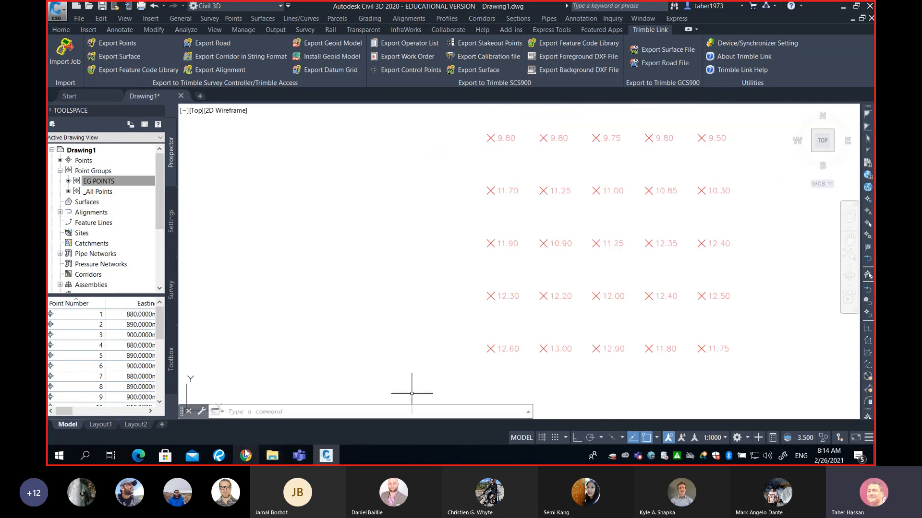
pyautogui.click(223, 455)
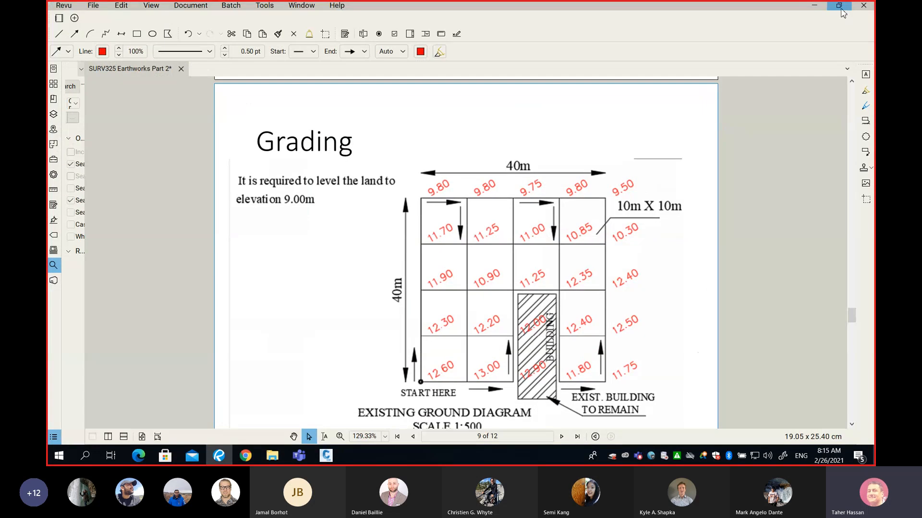
pyautogui.click(840, 7)
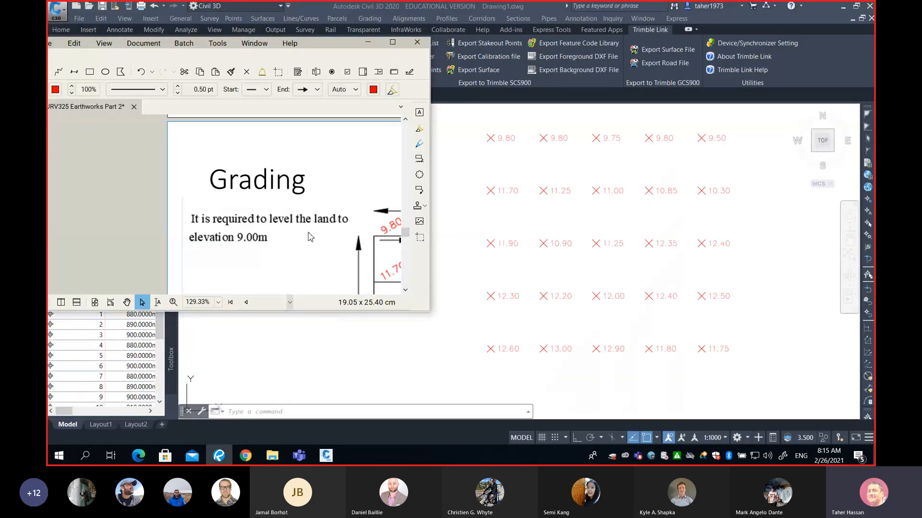
pyautogui.moveTo(308, 233); pyautogui.dragTo(156, 232, button='middle')
pyautogui.moveTo(224, 238); pyautogui.dragTo(136, 183, button='middle')
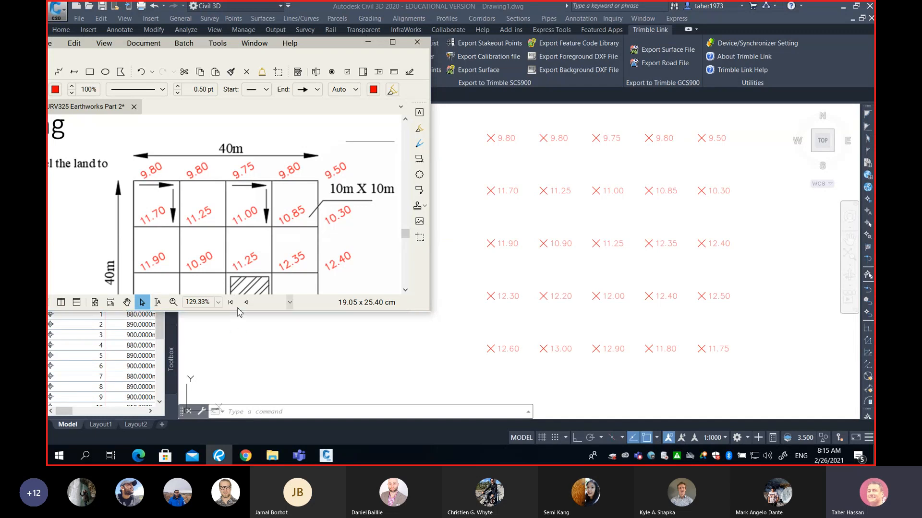
pyautogui.scroll(-1, 266, 216)
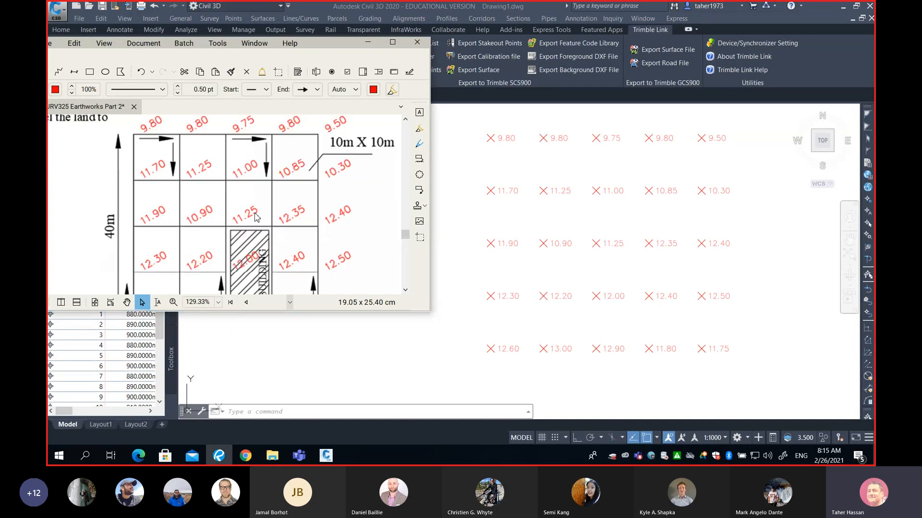
pyautogui.keyDown('ctrl'); pyautogui.scroll(-1, 256, 217); pyautogui.keyUp('ctrl')
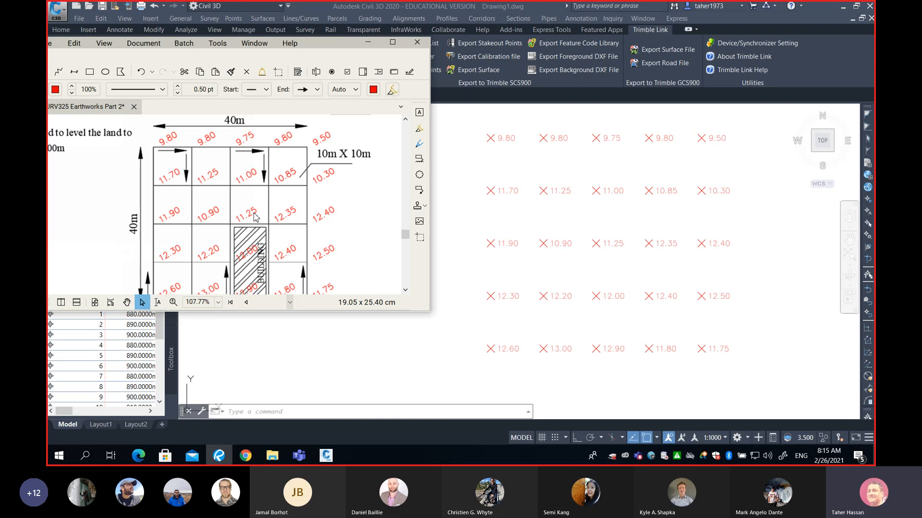
pyautogui.keyDown('ctrl'); pyautogui.scroll(-1, 256, 217); pyautogui.keyUp('ctrl')
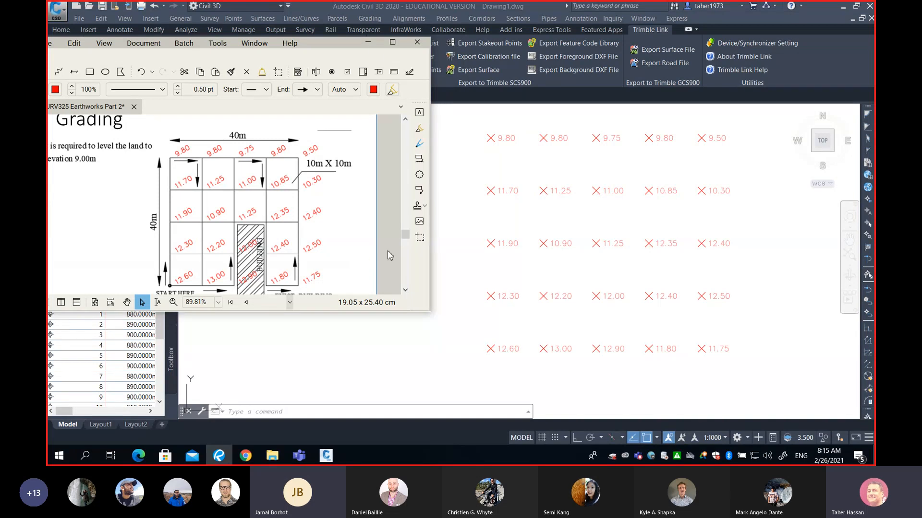
pyautogui.click(371, 44)
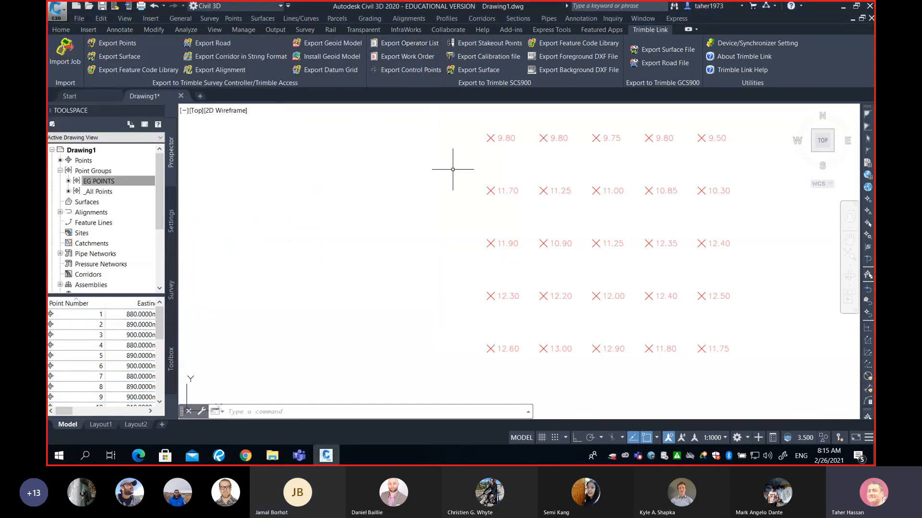
# Step: Start a point import from Design.txt in PENZ (comma delimited) format and check the previewed point data
pyautogui.click(241, 20)
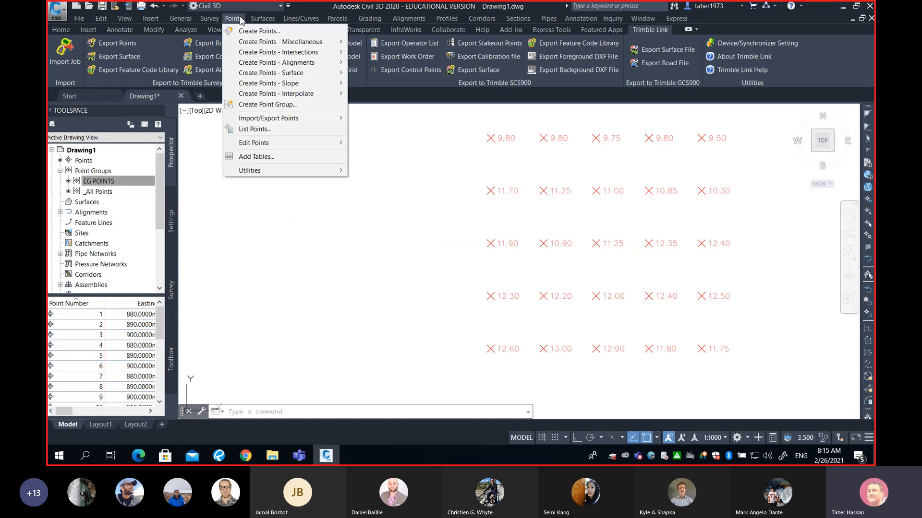
pyautogui.moveTo(282, 119)
pyautogui.click(373, 119)
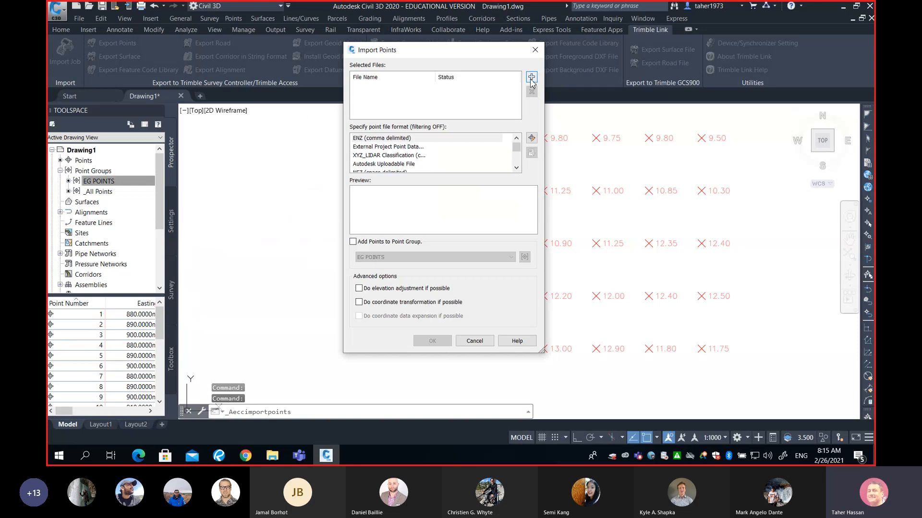
pyautogui.click(531, 77)
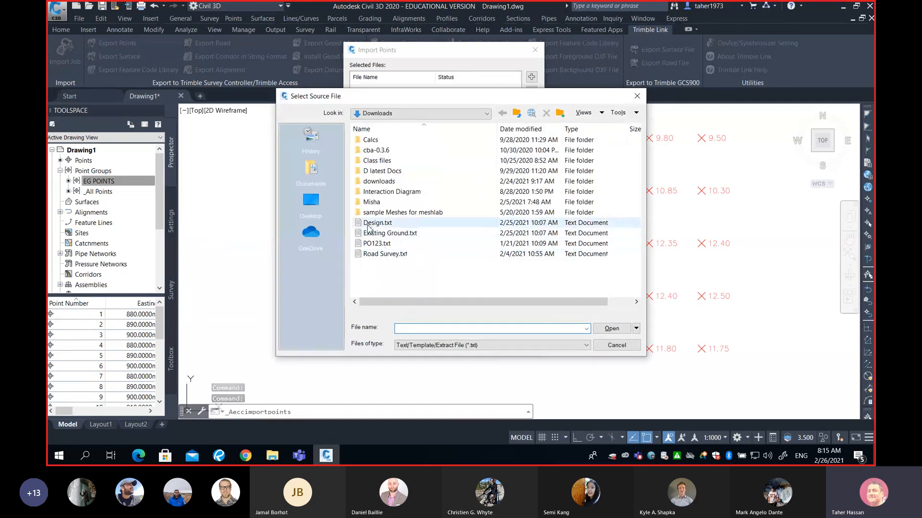
pyautogui.click(368, 223)
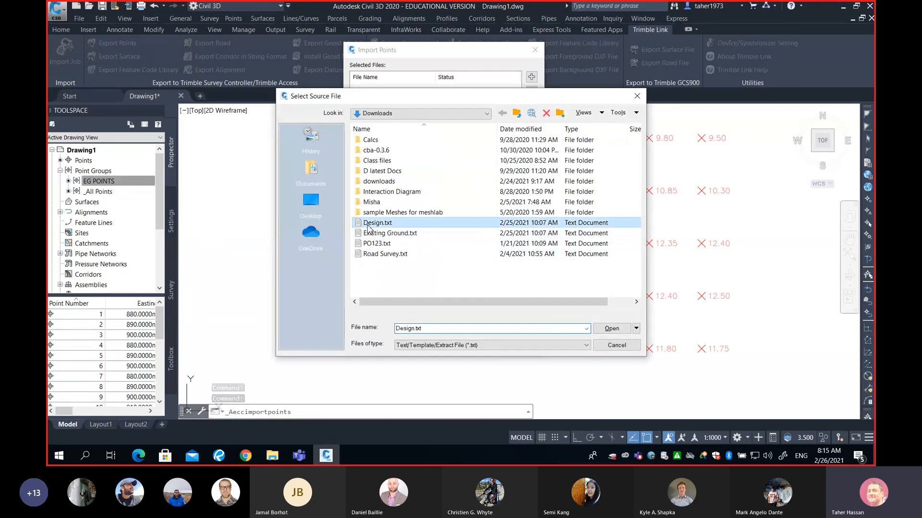
pyautogui.click(612, 329)
pyautogui.click(395, 147)
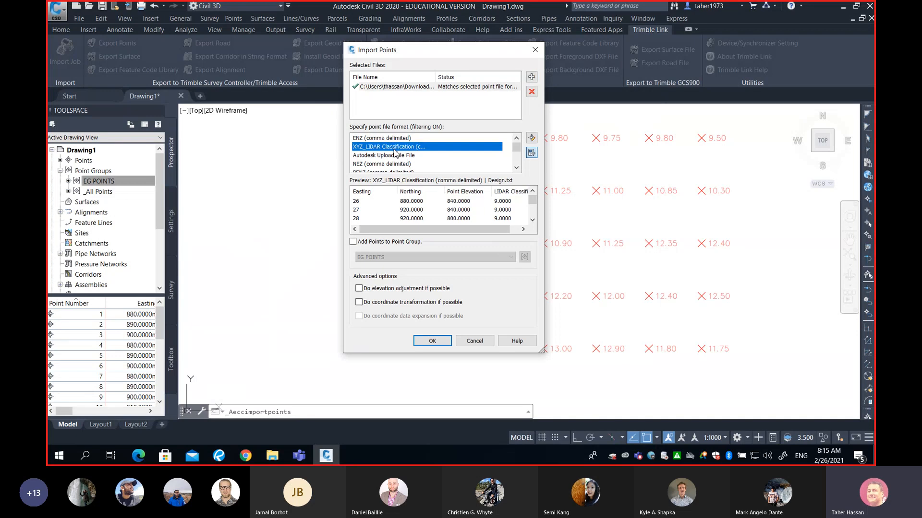
pyautogui.scroll(-1, 394, 149)
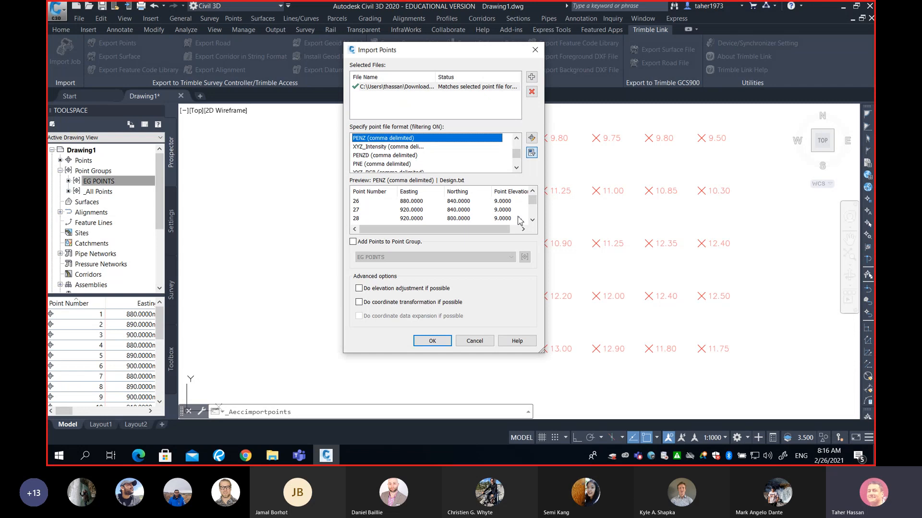
pyautogui.moveTo(532, 201); pyautogui.dragTo(533, 213)
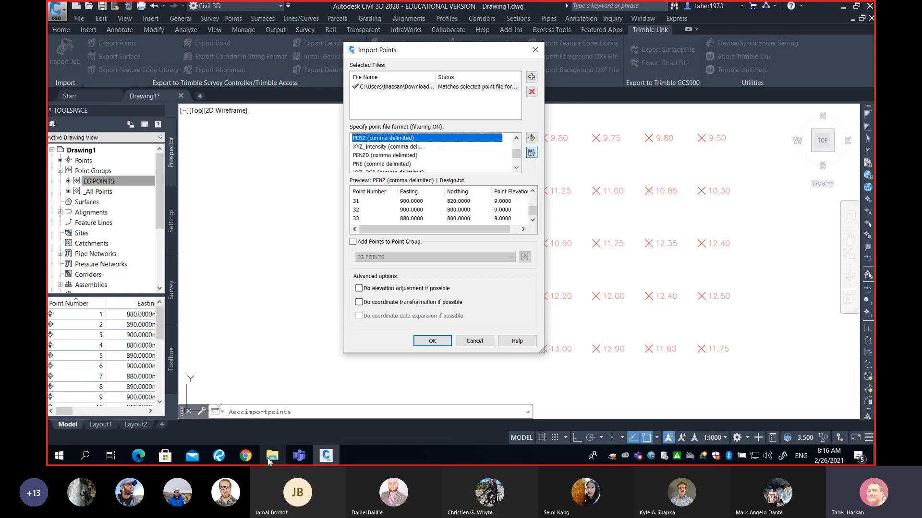
# Step: Switch to Bluebeam Revu, draw a rectangle around "elevation 9.00m" on the Grading slide, and return to the point import
pyautogui.click(219, 456)
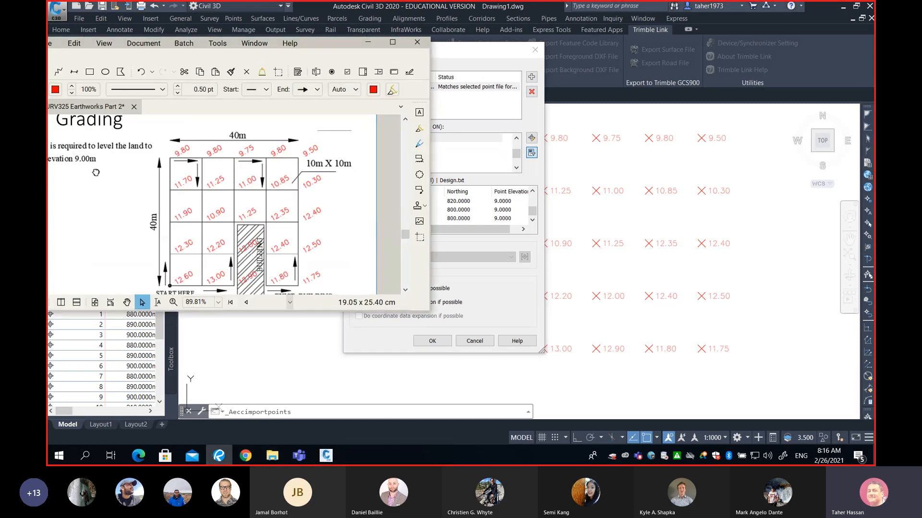
pyautogui.moveTo(96, 174); pyautogui.dragTo(228, 176)
pyautogui.press('r')
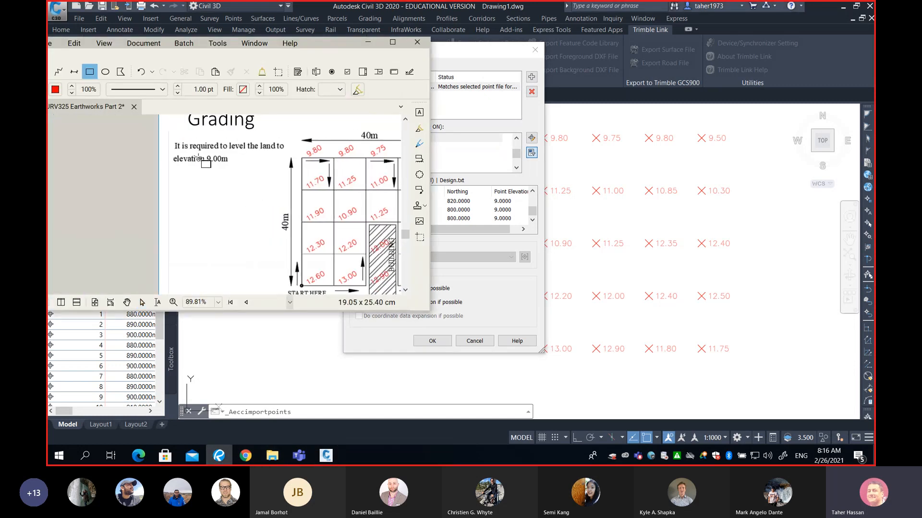
pyautogui.moveTo(170, 154); pyautogui.dragTo(238, 169)
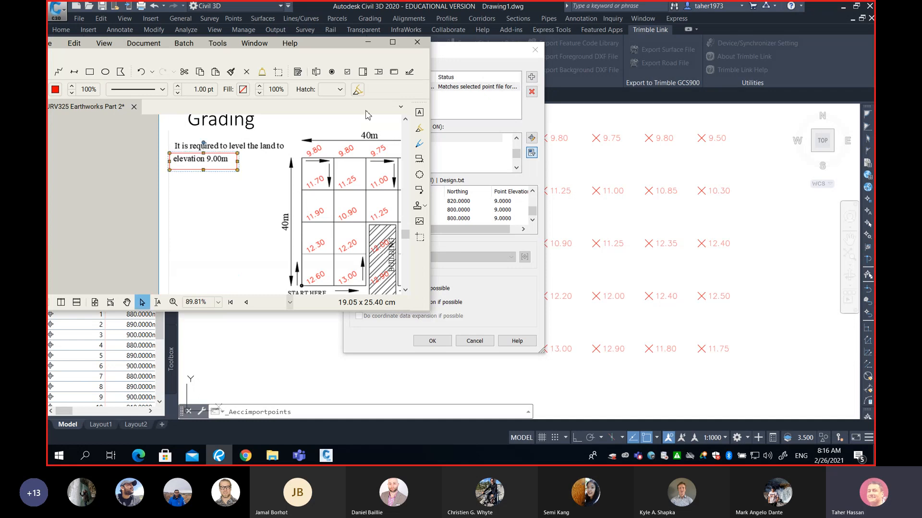
pyautogui.click(369, 43)
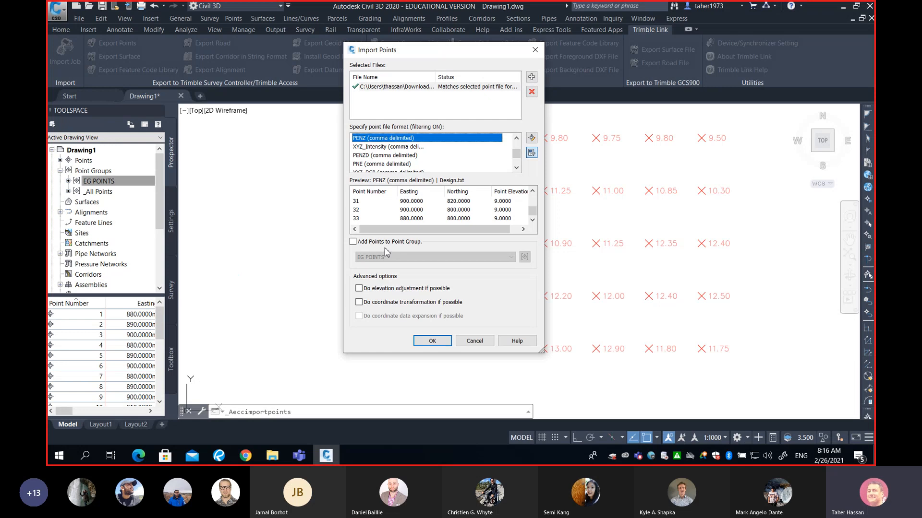
# Step: Add the imported points to a new point group named DESIGN POINTS and complete the import
pyautogui.click(353, 243)
pyautogui.click(353, 243)
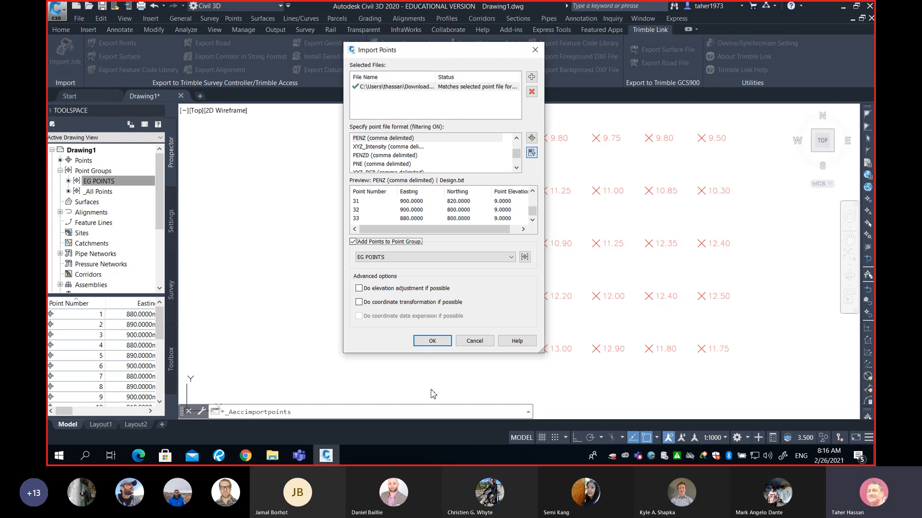
pyautogui.click(525, 258)
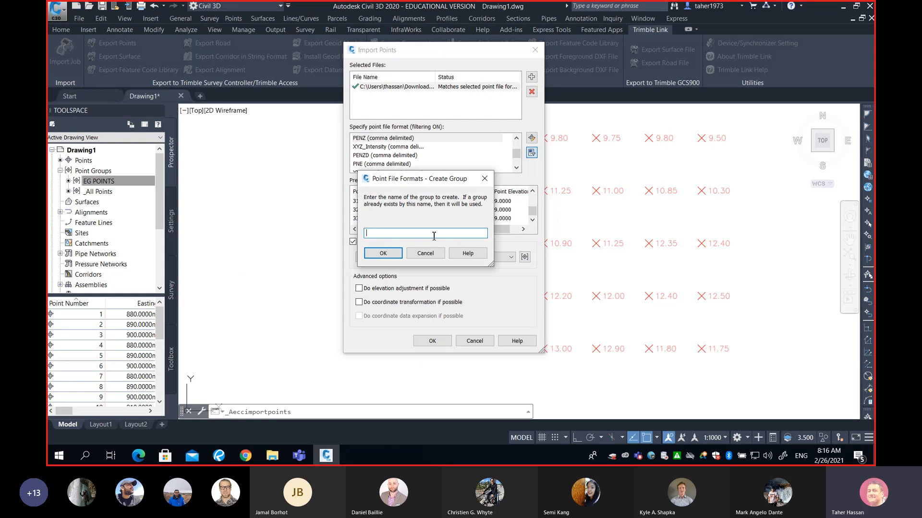
pyautogui.write('DESIGN POINTS')
pyautogui.click(396, 253)
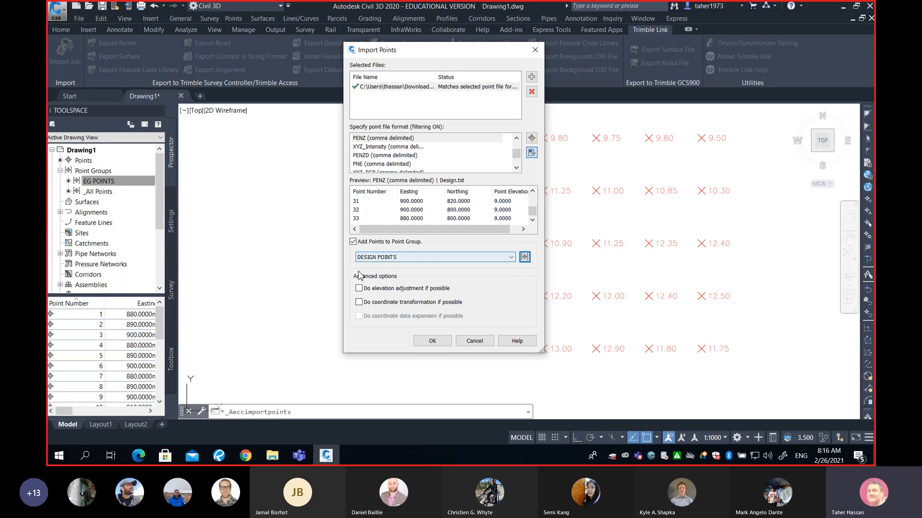
pyautogui.click(433, 344)
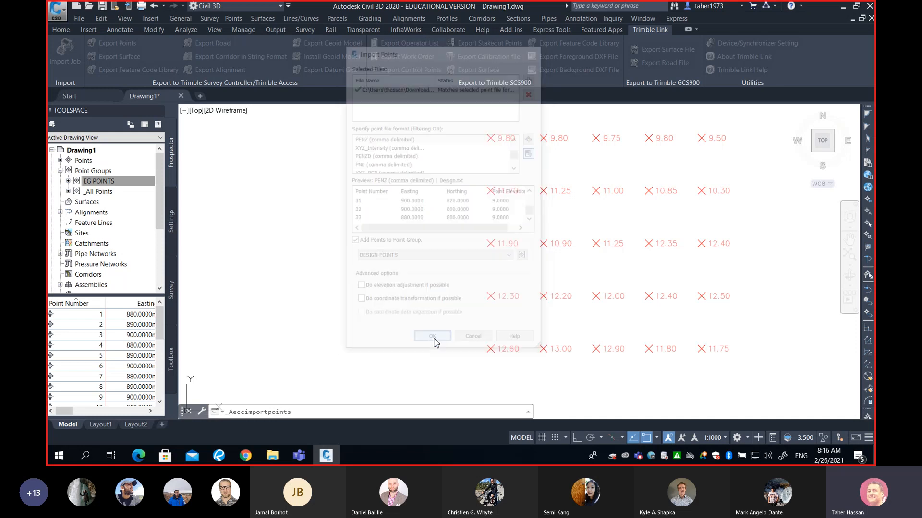
# Step: Open the DESIGN POINTS group's properties and set its point style to Benchmark and its point label style to Elevation Only
pyautogui.moveTo(696, 250); pyautogui.dragTo(541, 268, button='middle')
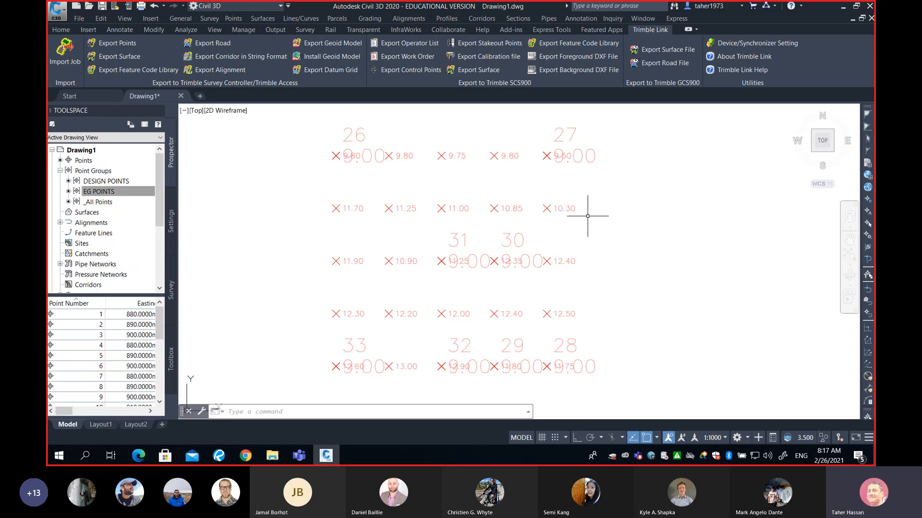
pyautogui.moveTo(506, 232); pyautogui.dragTo(545, 233, button='middle')
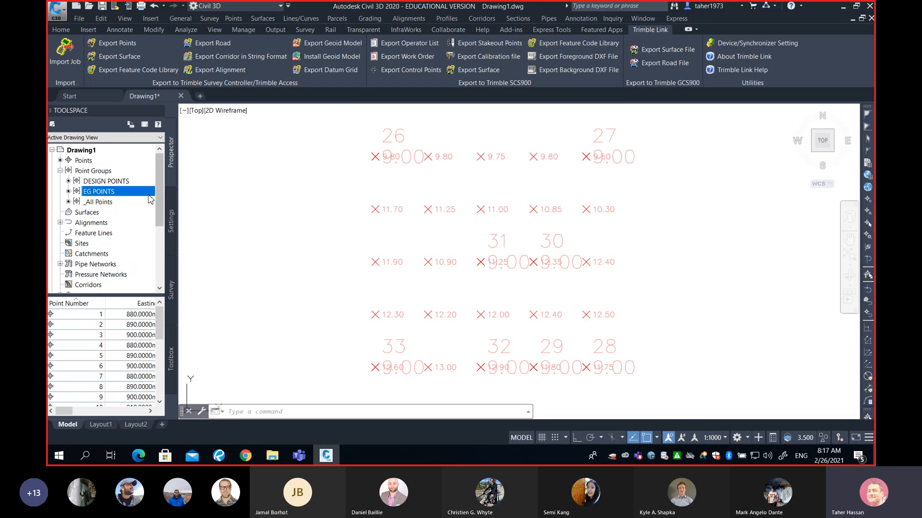
pyautogui.click(115, 183)
pyautogui.rightClick(118, 182)
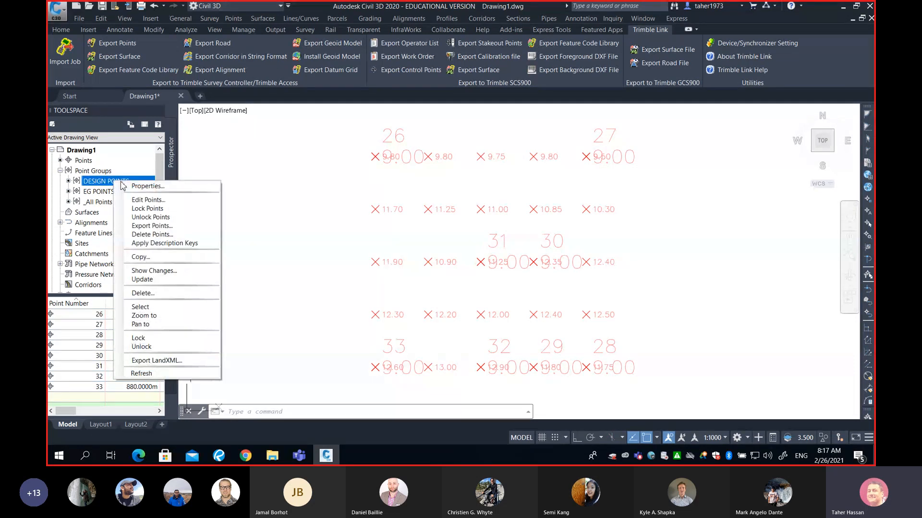
pyautogui.click(131, 189)
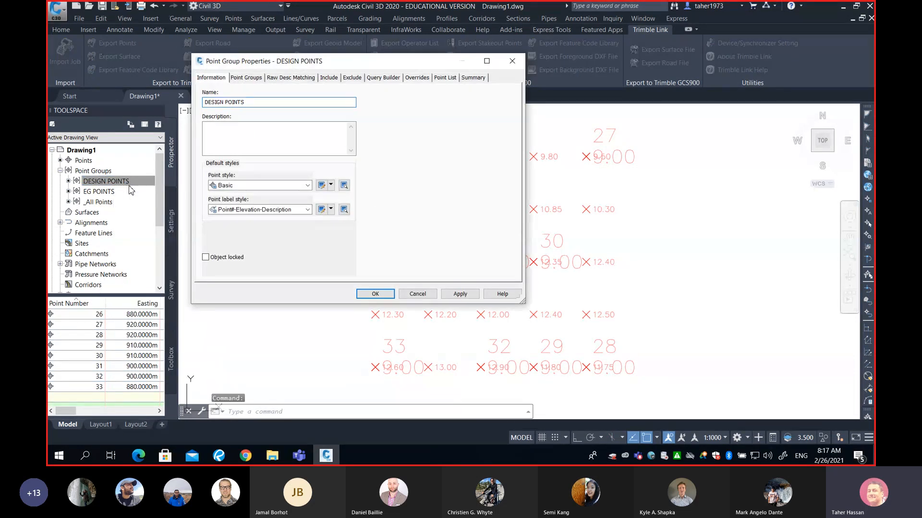
pyautogui.click(275, 187)
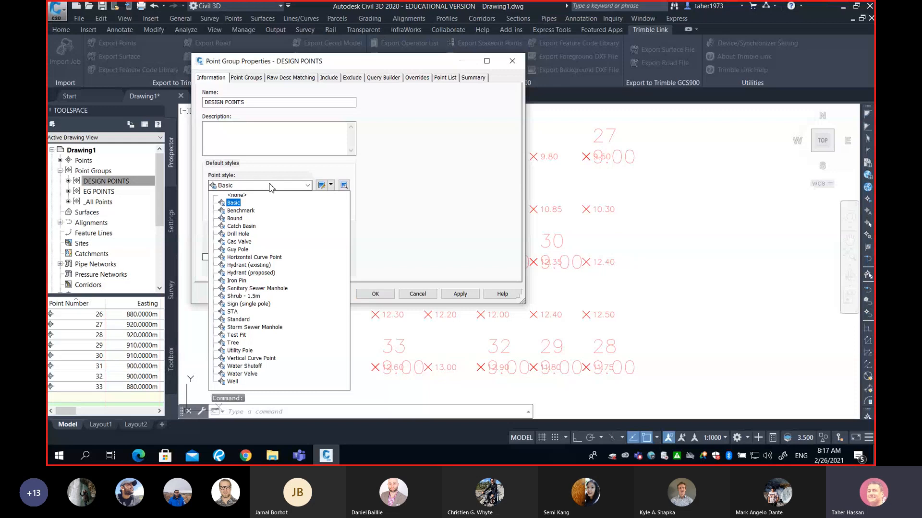
pyautogui.click(234, 209)
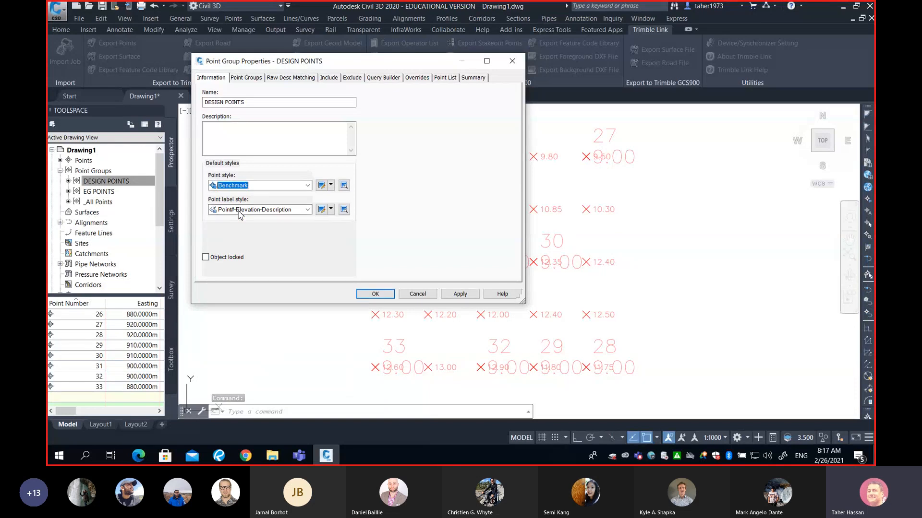
pyautogui.click(263, 211)
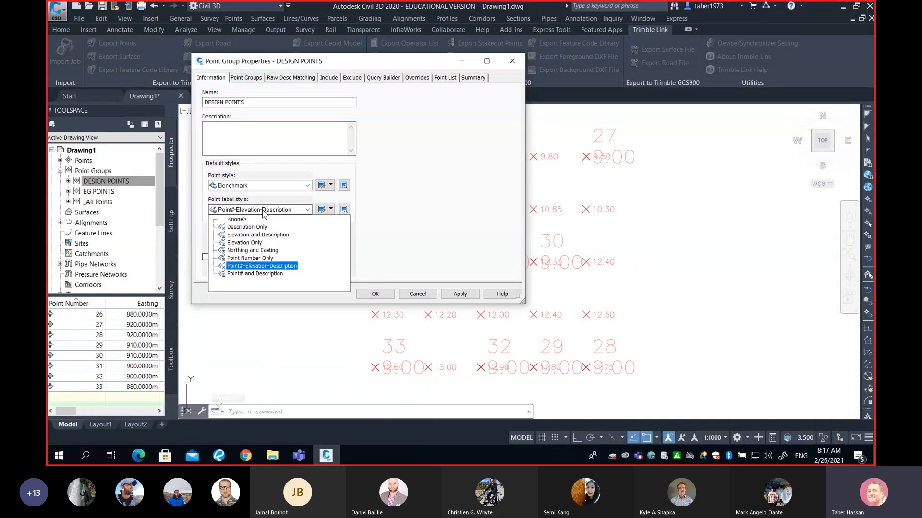
pyautogui.click(251, 244)
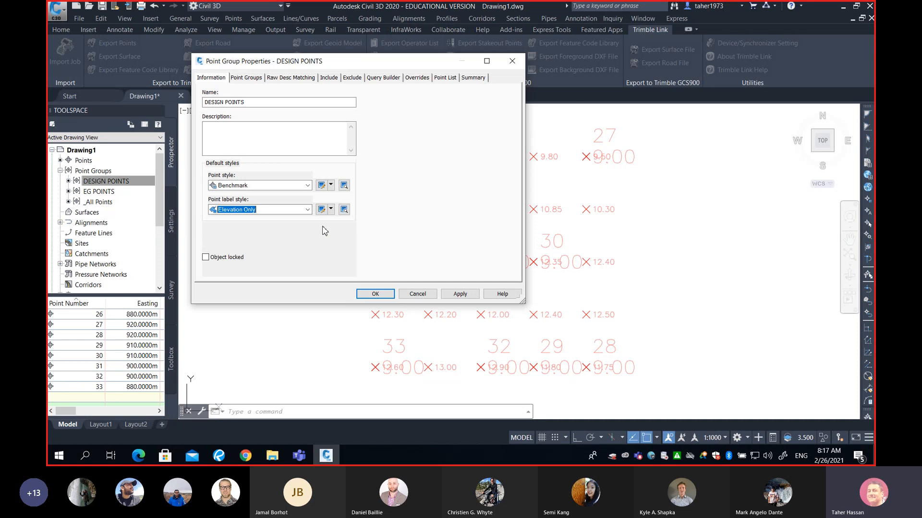
# Step: Edit the Benchmark point style and set its marker size to 2 mm
pyautogui.click(331, 185)
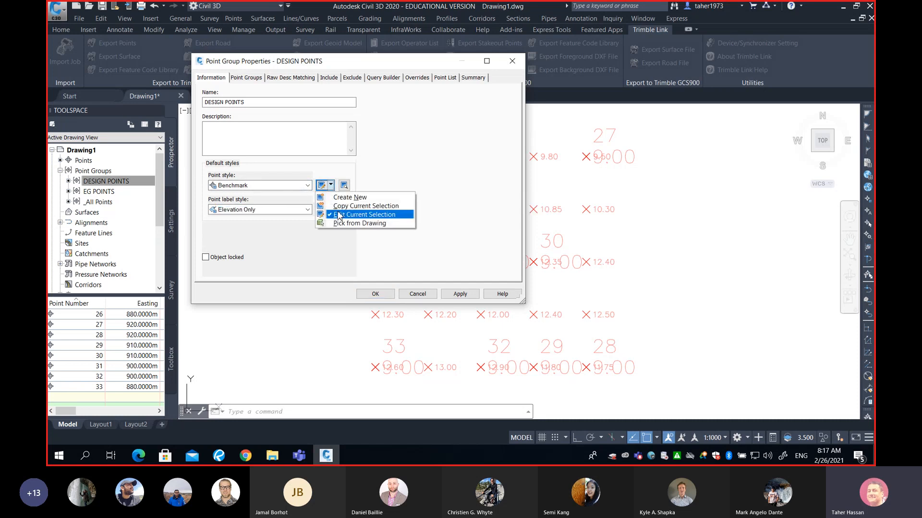
pyautogui.click(365, 217)
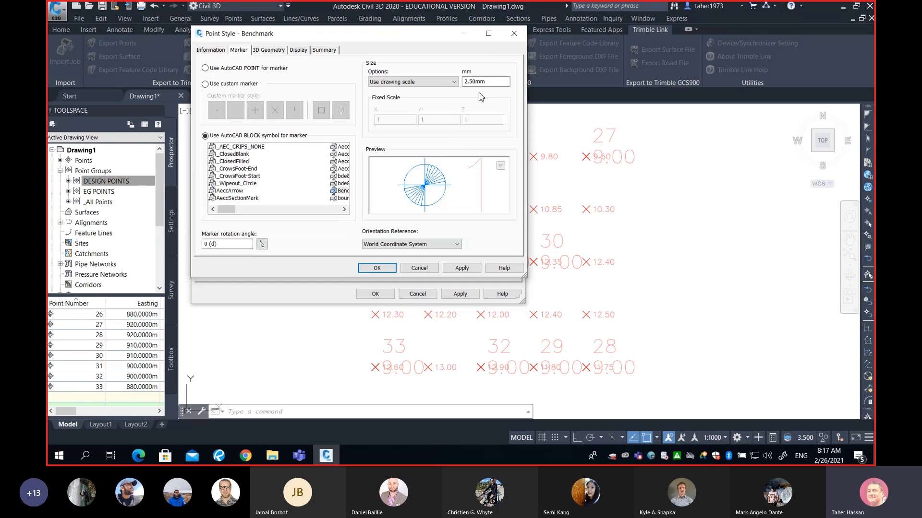
pyautogui.moveTo(495, 82); pyautogui.dragTo(447, 84)
pyautogui.write('2')
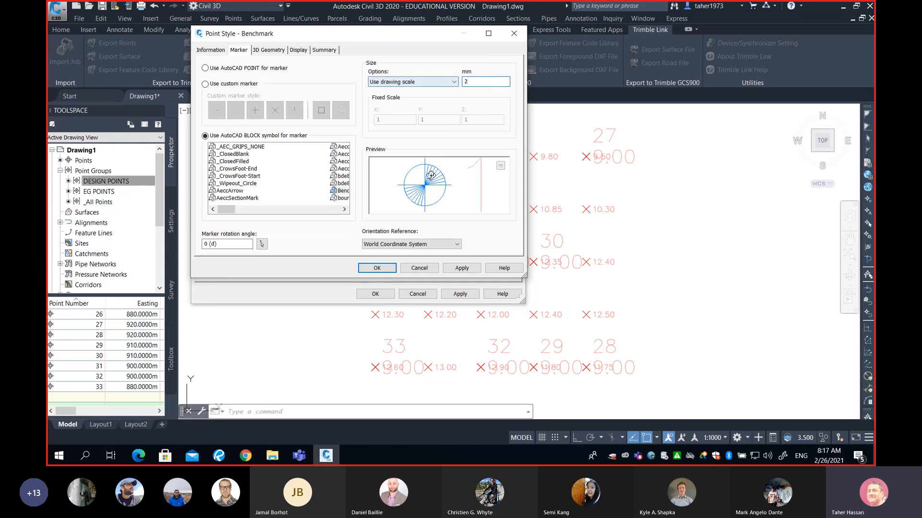
pyautogui.click(377, 268)
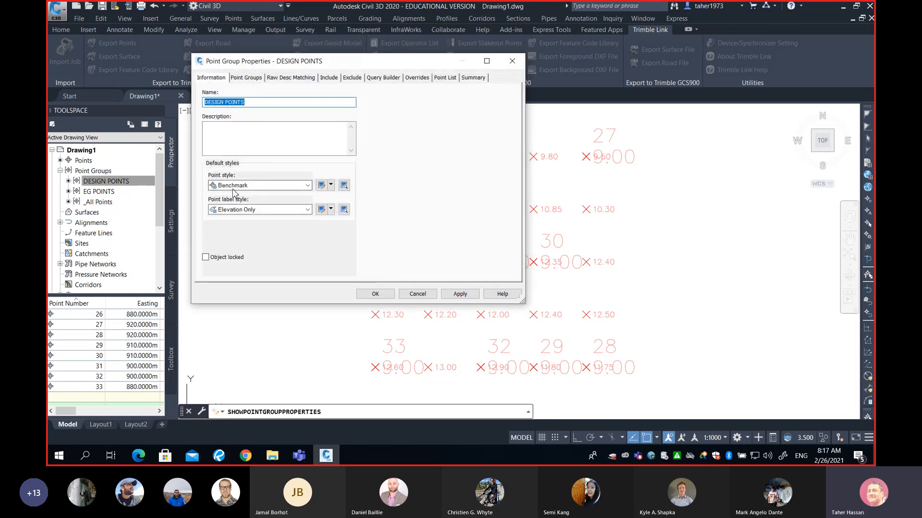
# Step: Copy the Elevation Only label style as "Elevation Only R45" and set its Point Elevation text rotation angle to 45 degrees
pyautogui.click(332, 210)
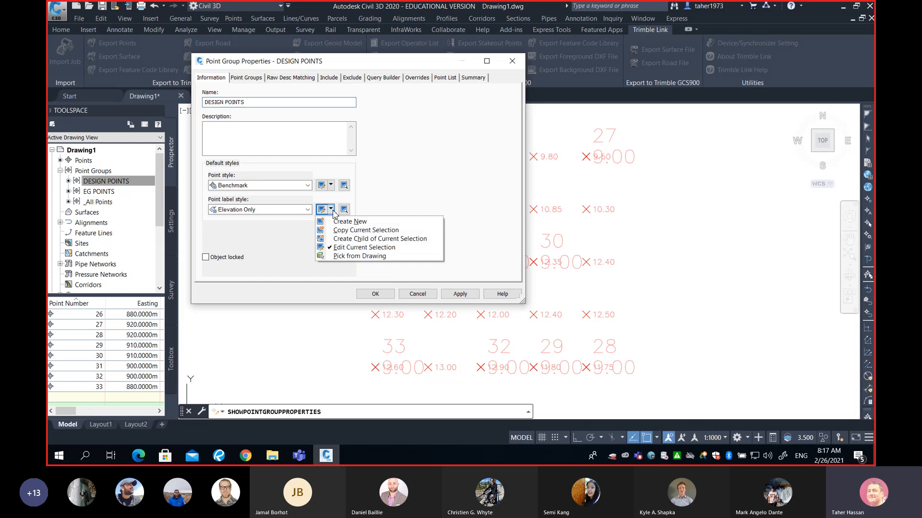
pyautogui.click(345, 230)
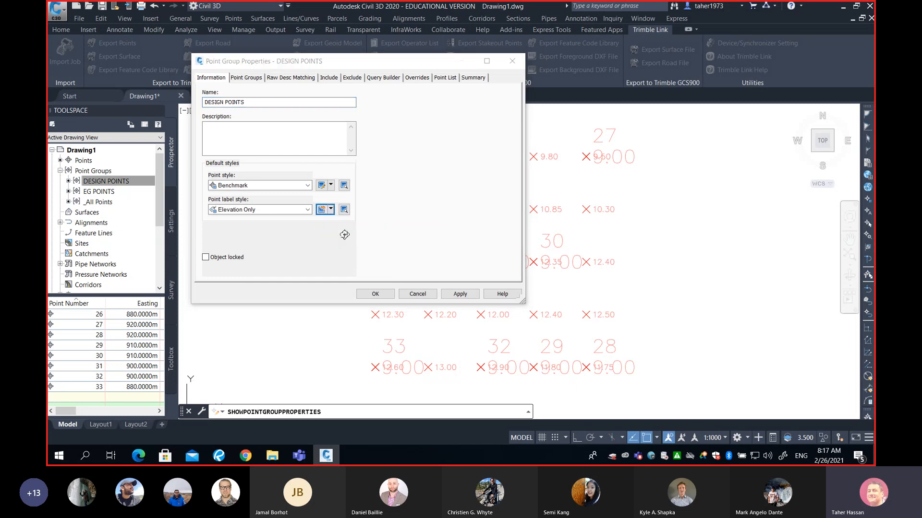
pyautogui.moveTo(240, 119); pyautogui.dragTo(287, 122)
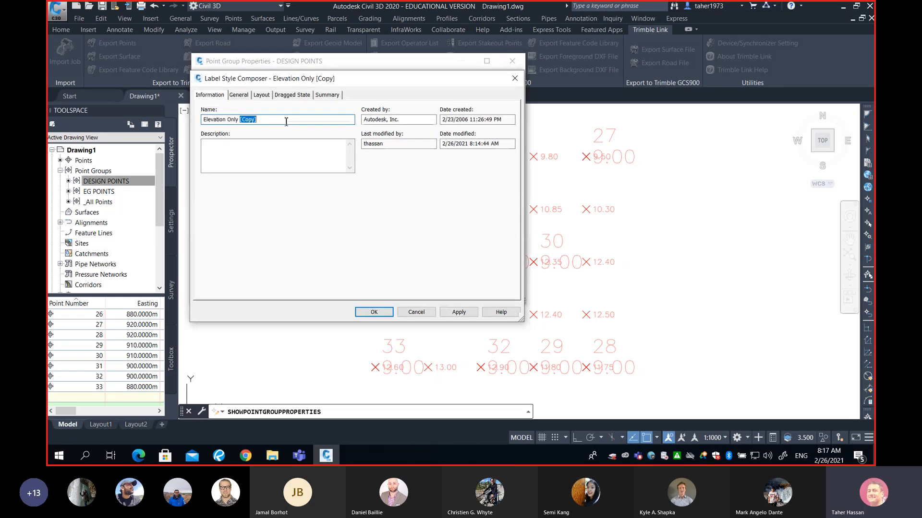
pyautogui.write('R45')
pyautogui.click(261, 96)
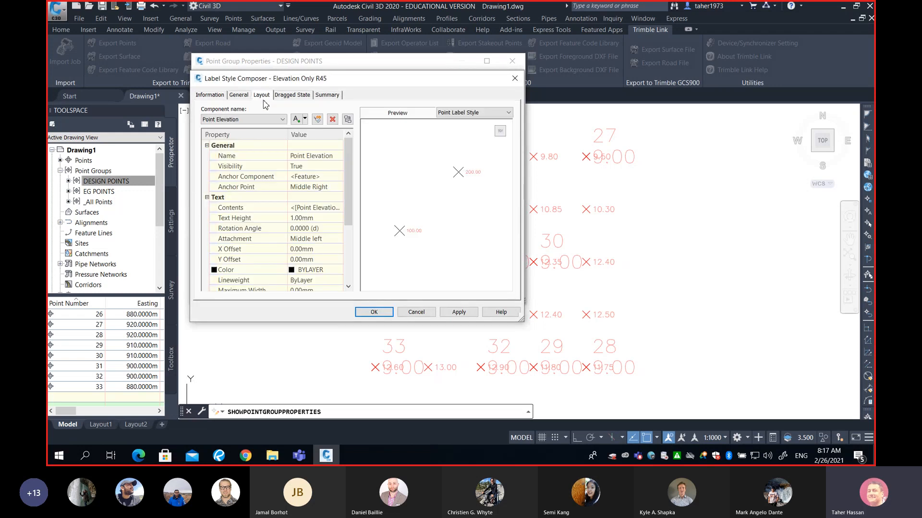
pyautogui.click(327, 229)
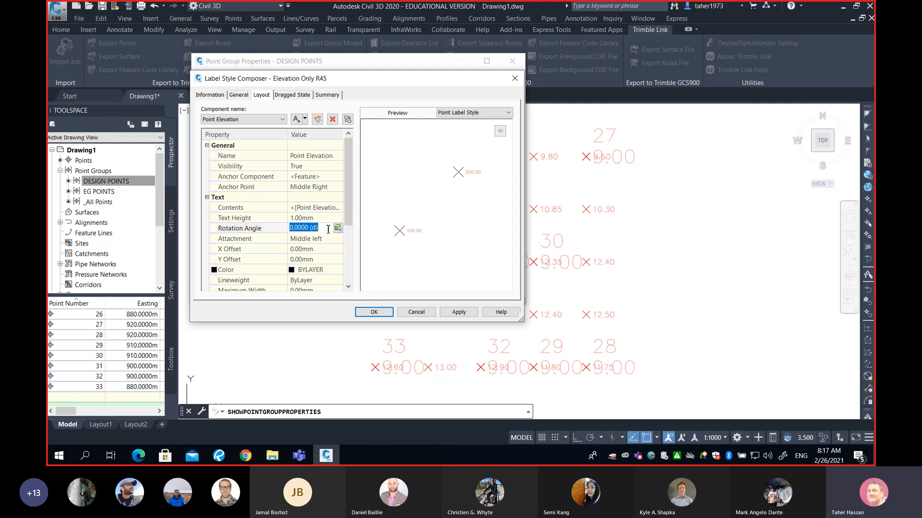
pyautogui.write('45')
# Step: Set the Point Elevation text color to blue in the new label style and apply the styles to the DESIGN POINTS group
pyautogui.click(318, 271)
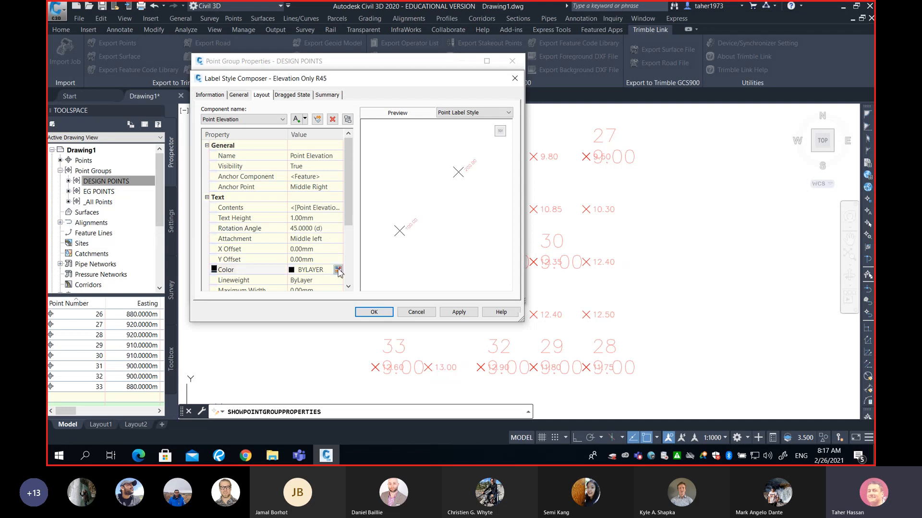
pyautogui.click(339, 270)
pyautogui.click(318, 224)
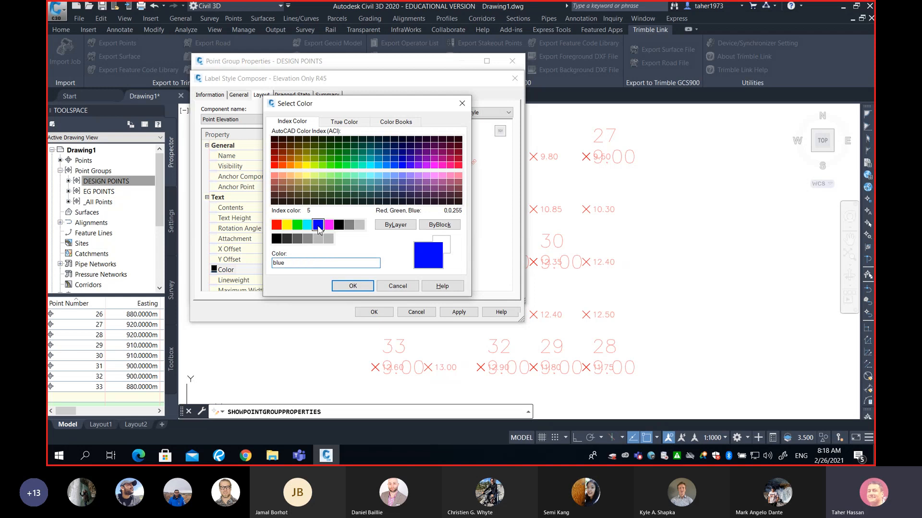
pyautogui.click(353, 286)
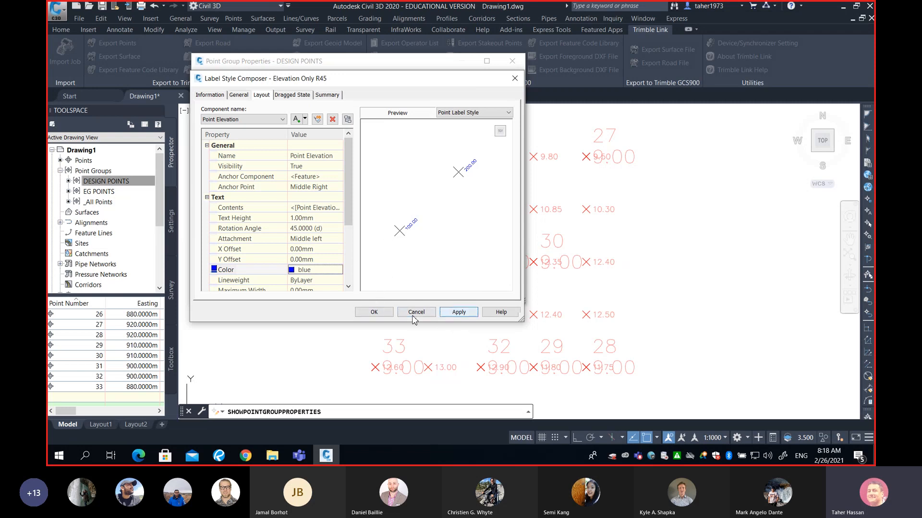
pyautogui.click(375, 313)
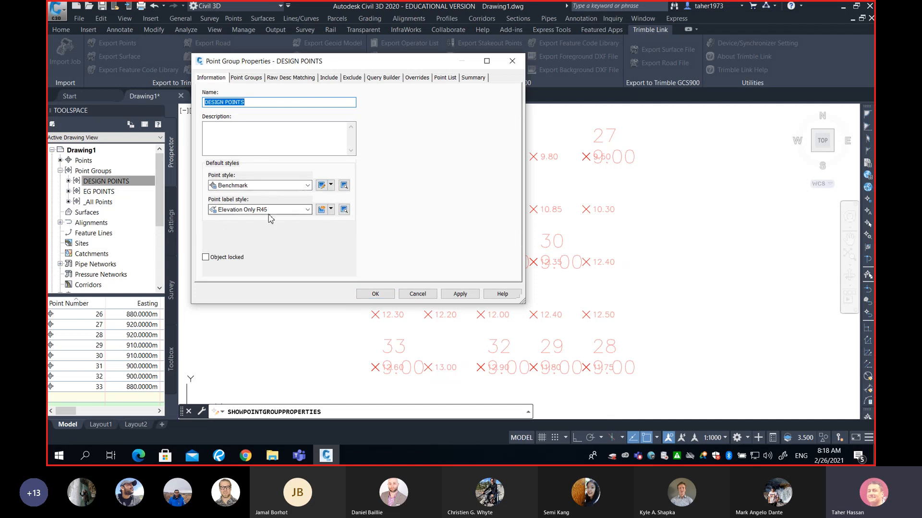
pyautogui.click(375, 294)
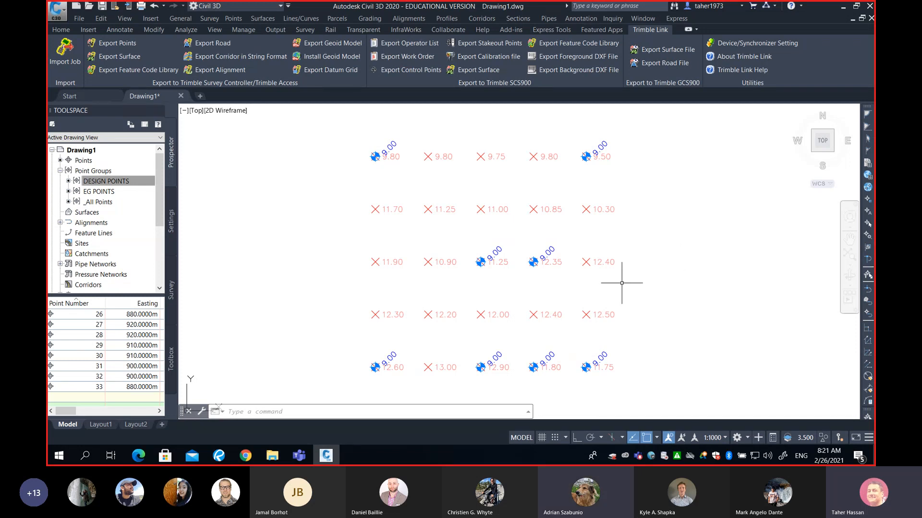
# Step: Create a TIN surface named DESIGN SURFACE and select it in the expanded Surfaces collection
pyautogui.click(86, 213)
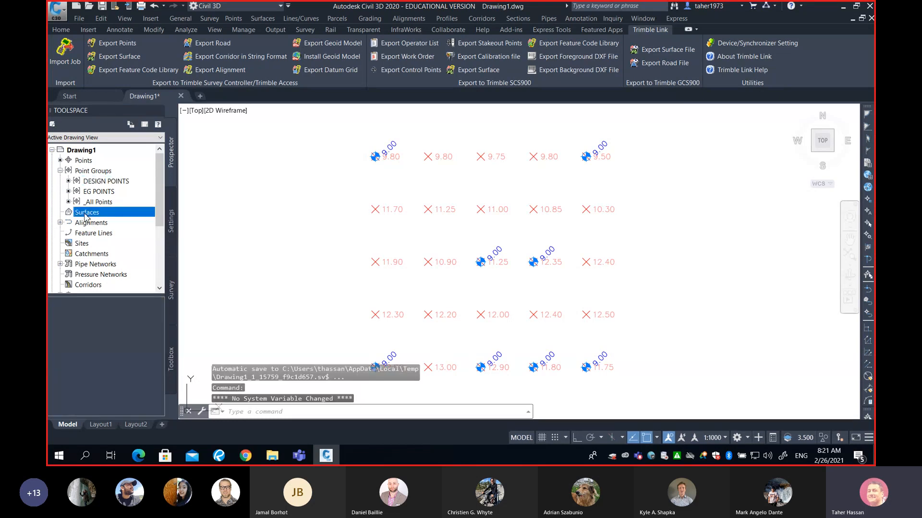
pyautogui.rightClick(86, 215)
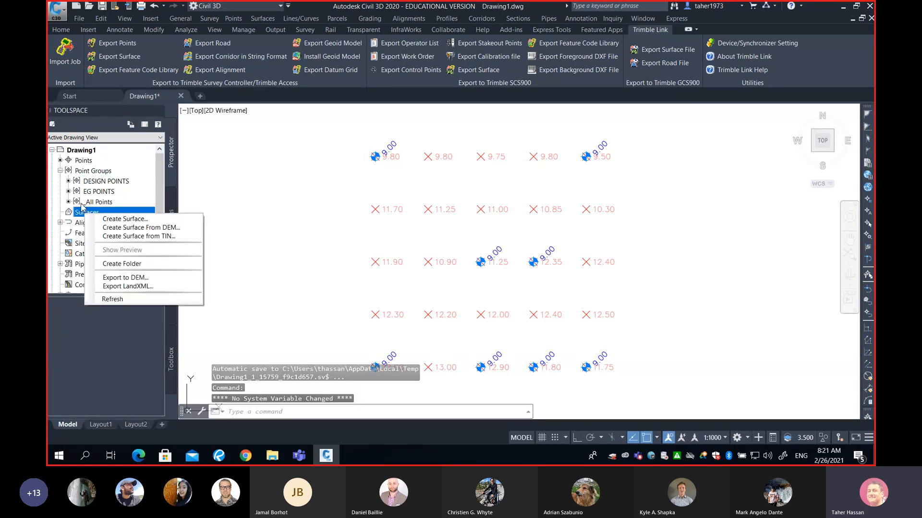
pyautogui.click(82, 215)
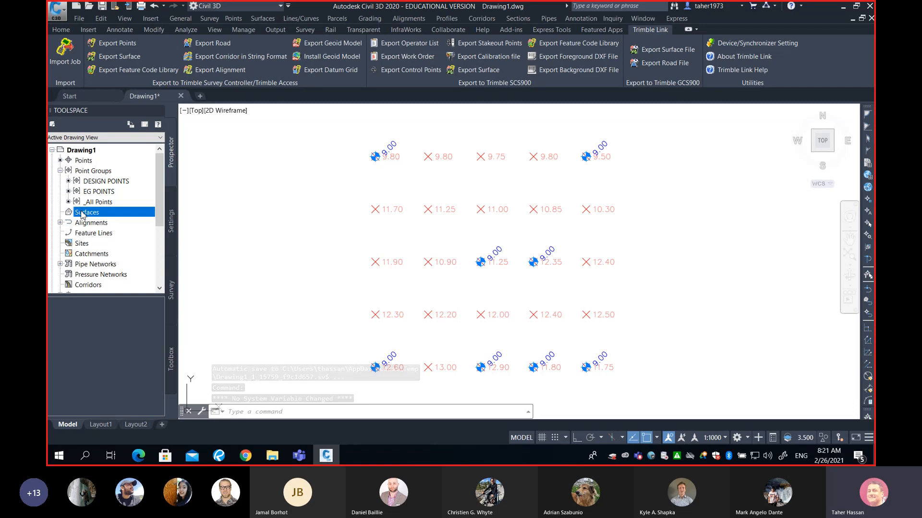
pyautogui.rightClick(83, 214)
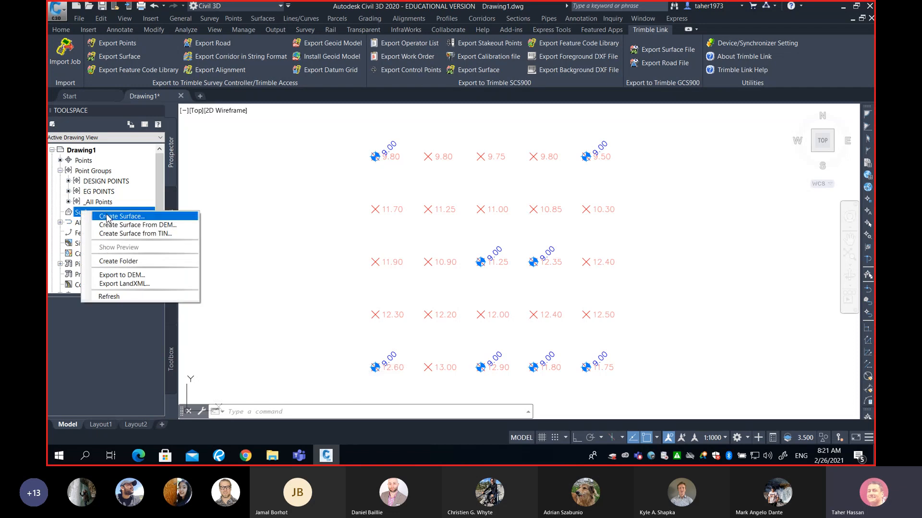
pyautogui.click(110, 218)
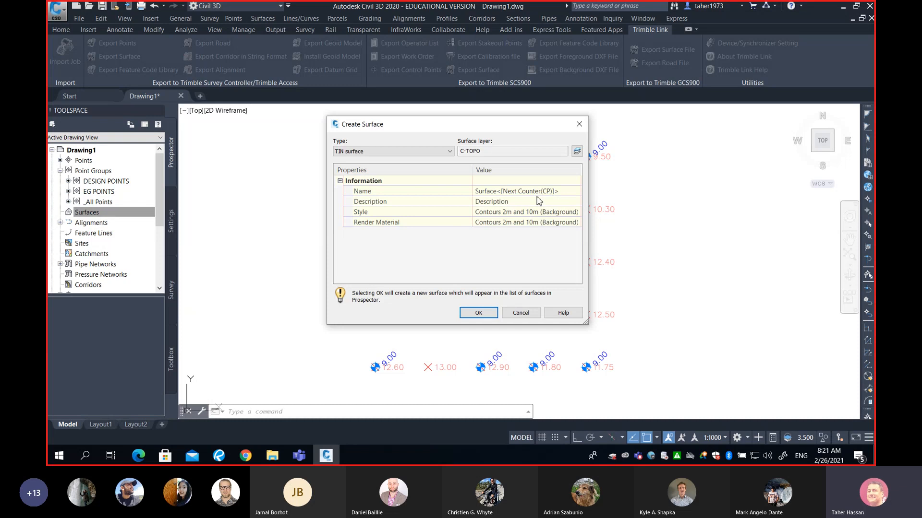
pyautogui.click(571, 191)
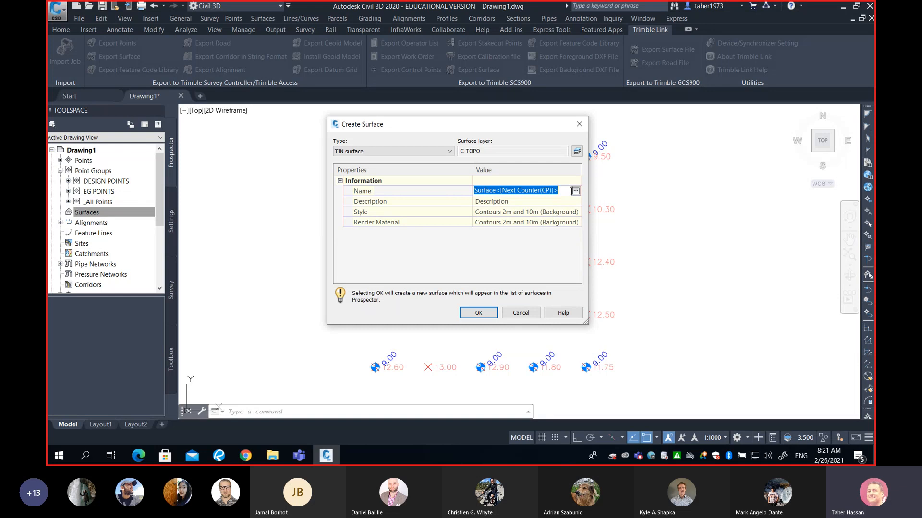
pyautogui.write('D')
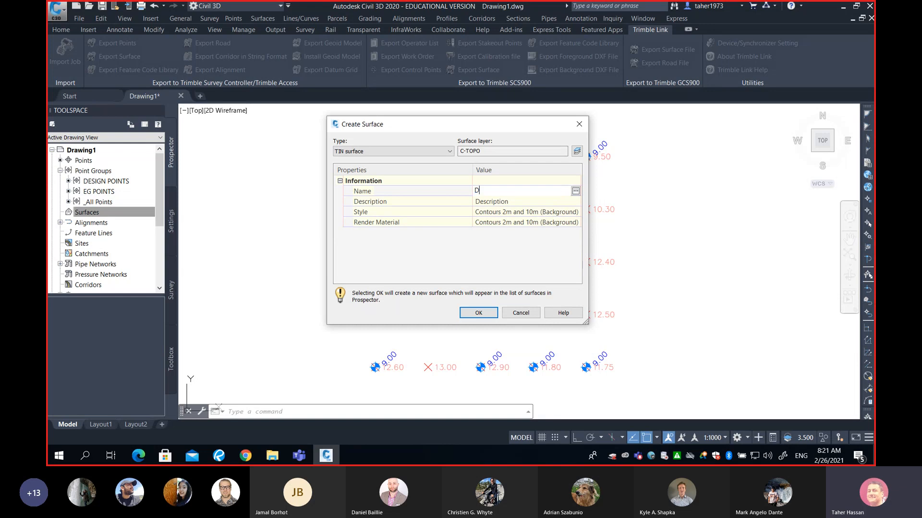
pyautogui.write('ESIGN SURFACE')
pyautogui.click(492, 315)
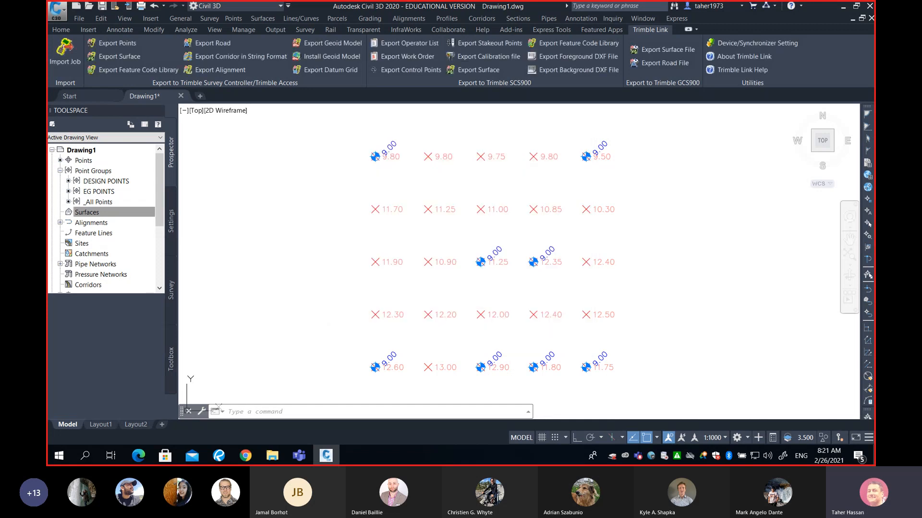
pyautogui.click(84, 212)
pyautogui.click(60, 212)
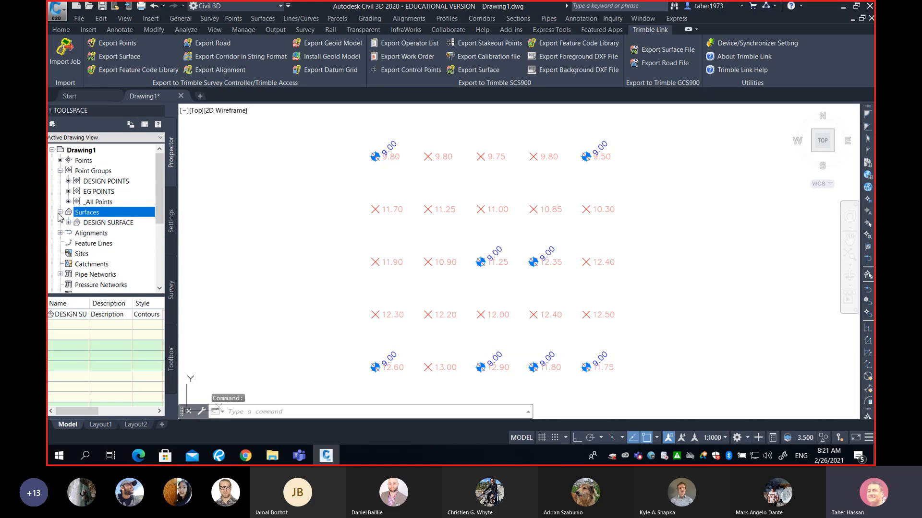
pyautogui.click(110, 223)
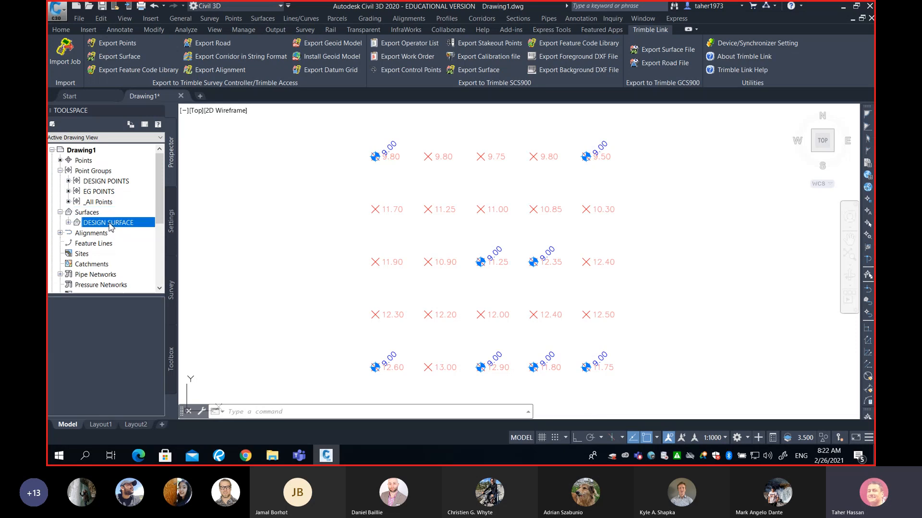
# Step: Create a second TIN surface named EG SURFACE
pyautogui.click(91, 213)
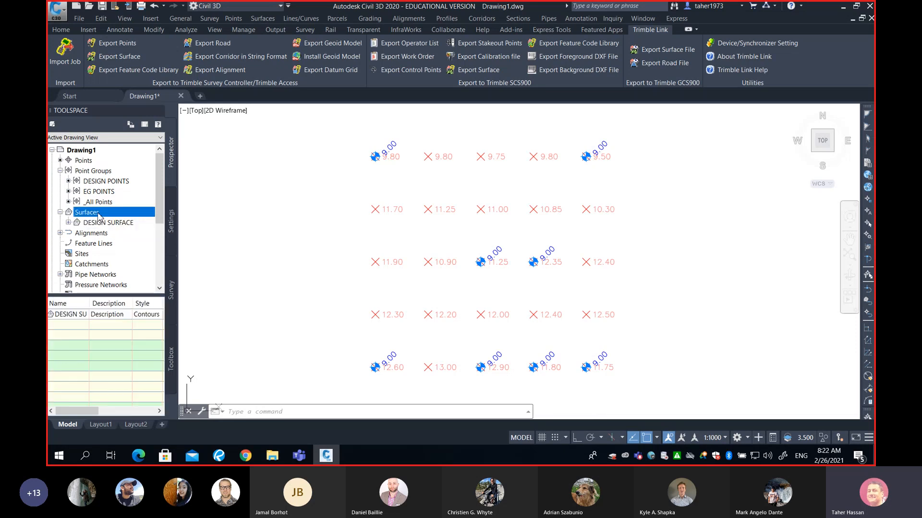
pyautogui.rightClick(99, 216)
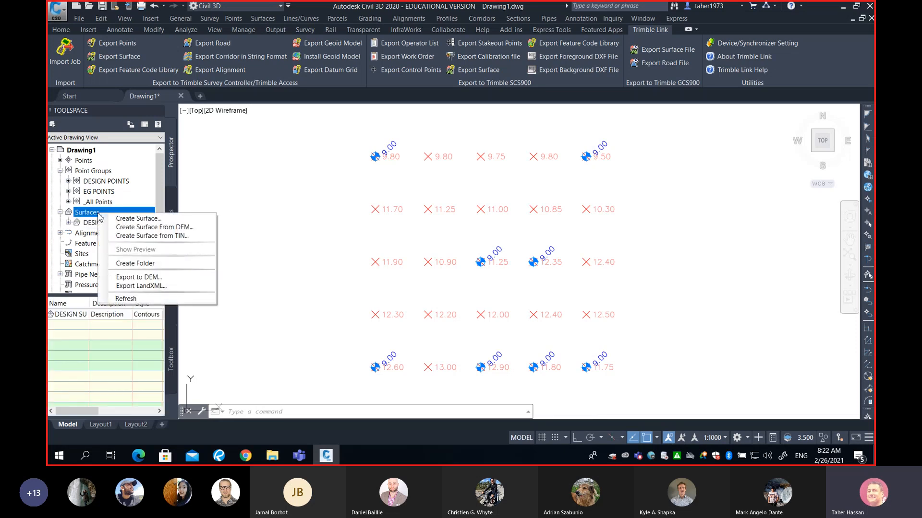
pyautogui.click(124, 219)
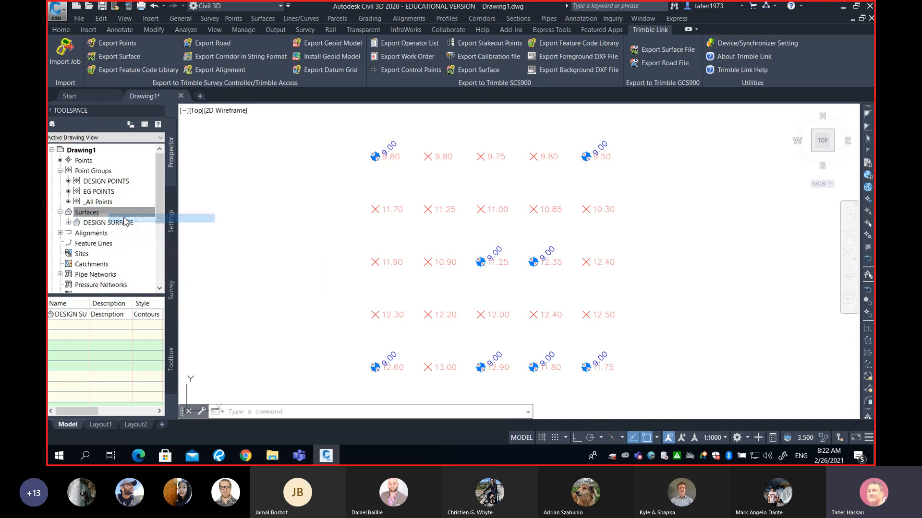
pyautogui.click(526, 191)
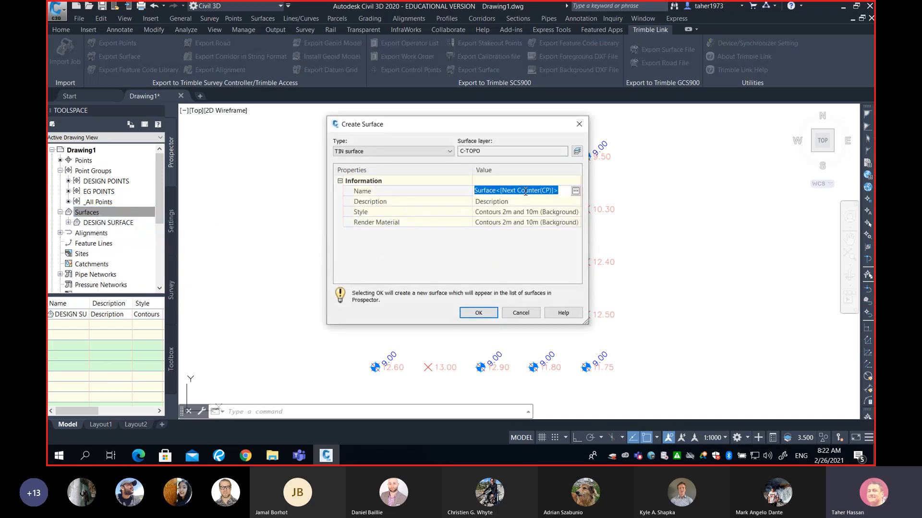
pyautogui.write('EG ')
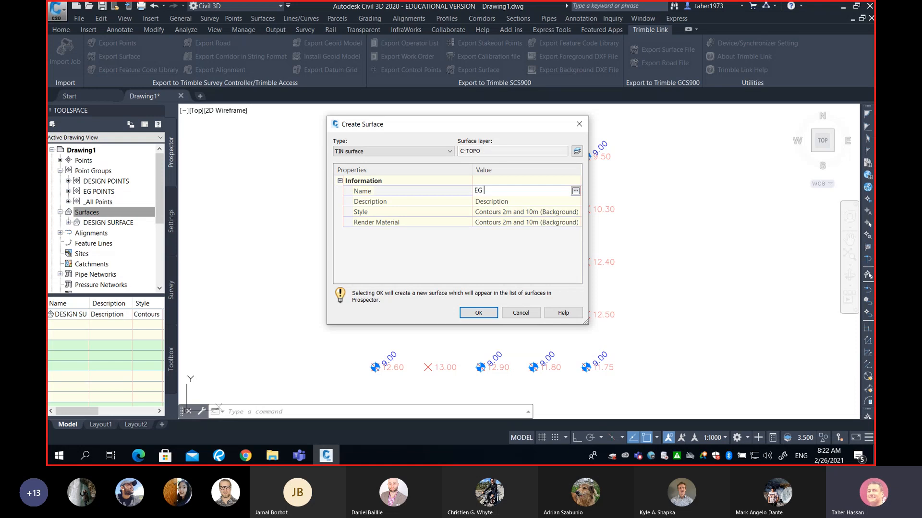
pyautogui.write('SURFACE')
pyautogui.click(478, 313)
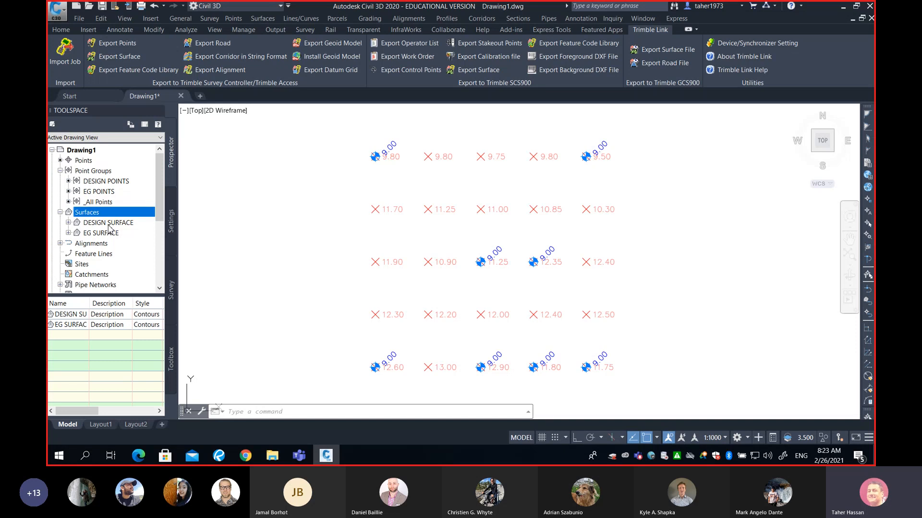
# Step: Add the DESIGN POINTS point group to the definition of DESIGN SURFACE
pyautogui.click(68, 223)
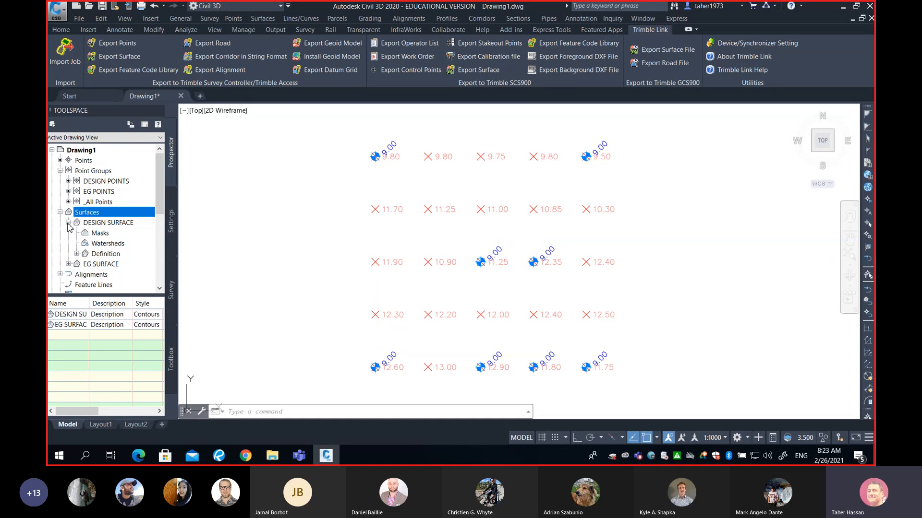
pyautogui.click(76, 254)
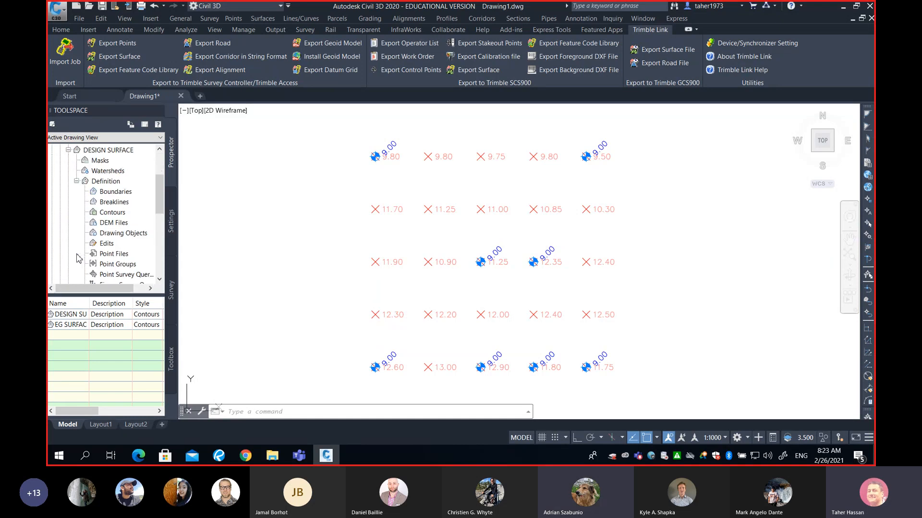
pyautogui.click(121, 265)
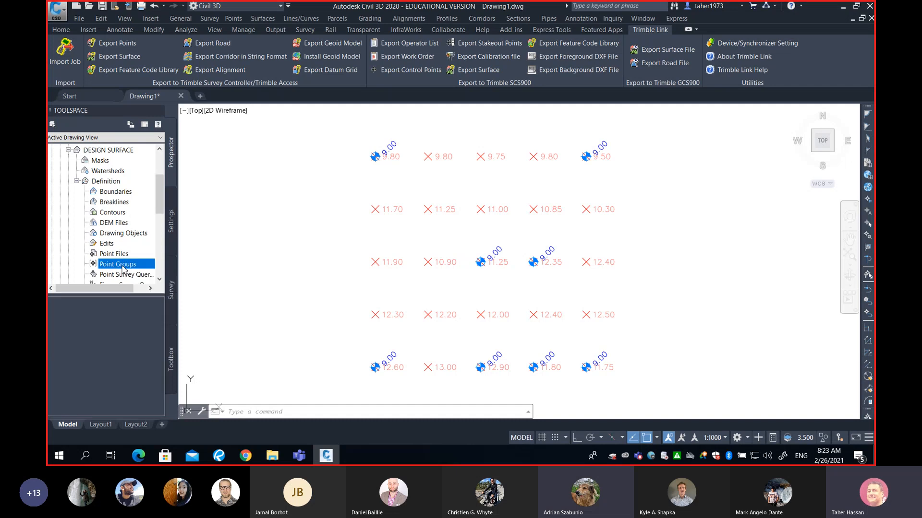
pyautogui.rightClick(123, 269)
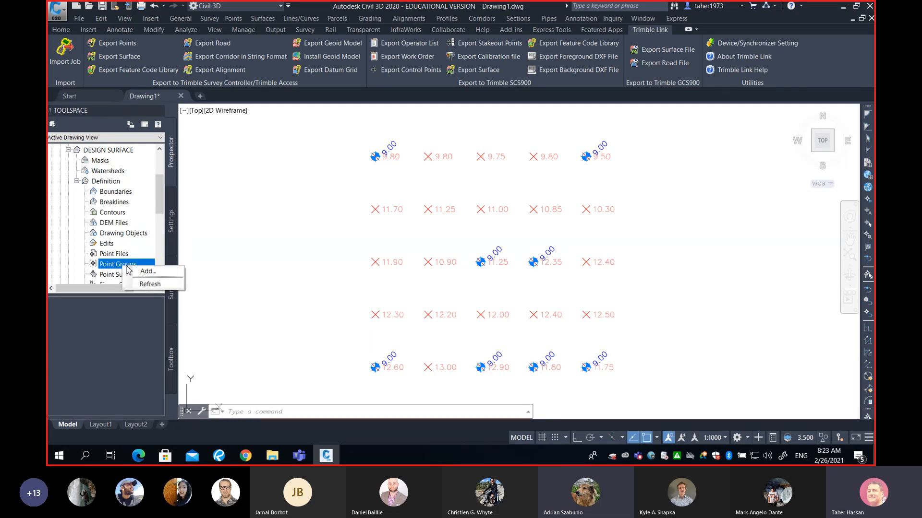
pyautogui.click(136, 273)
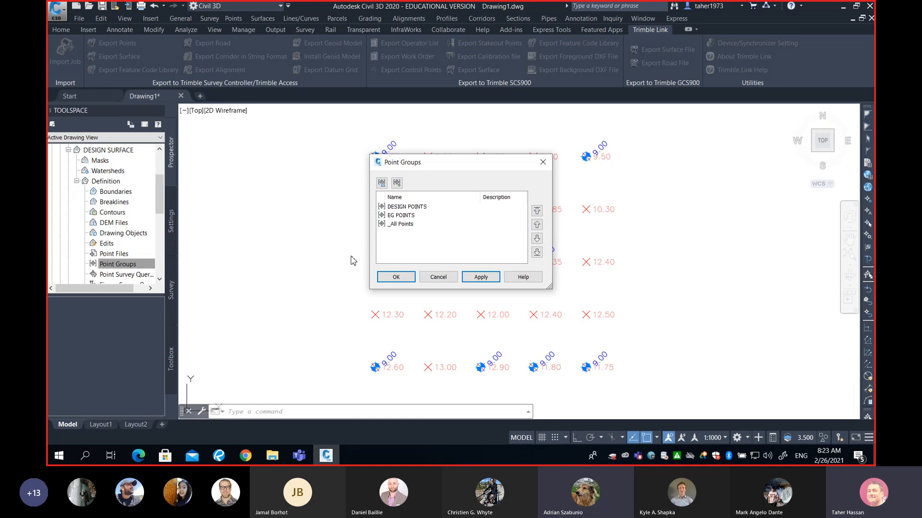
pyautogui.click(430, 225)
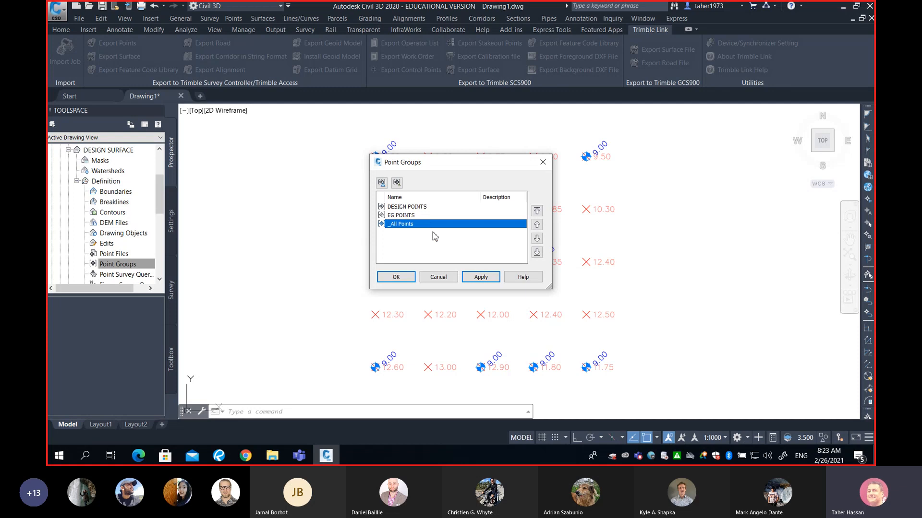
pyautogui.click(416, 216)
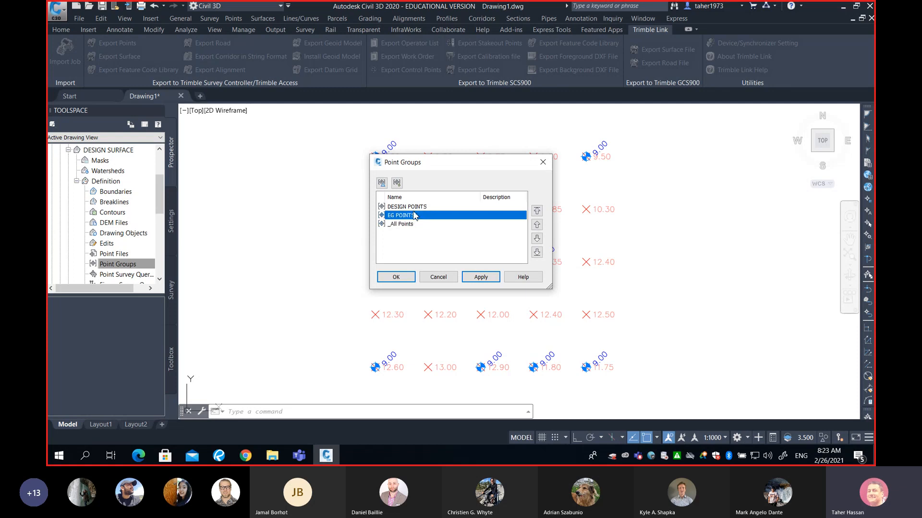
pyautogui.click(415, 207)
pyautogui.click(411, 225)
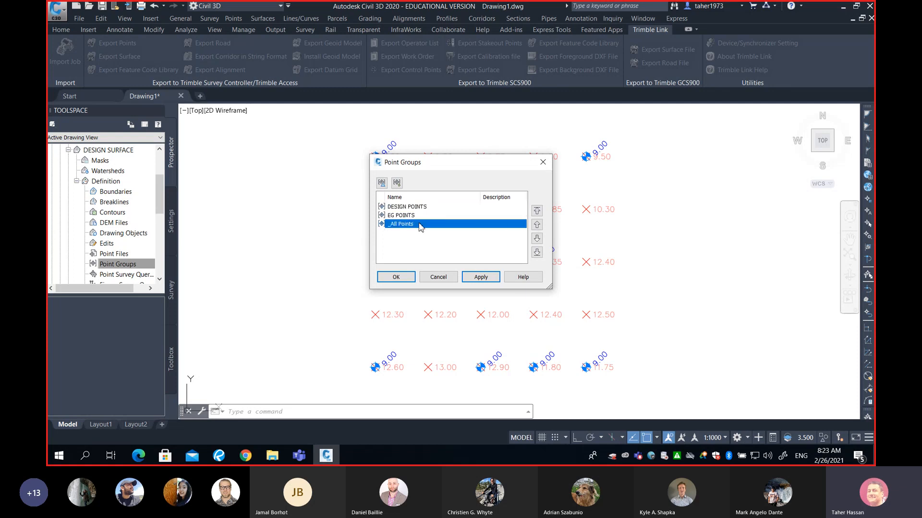
pyautogui.click(416, 216)
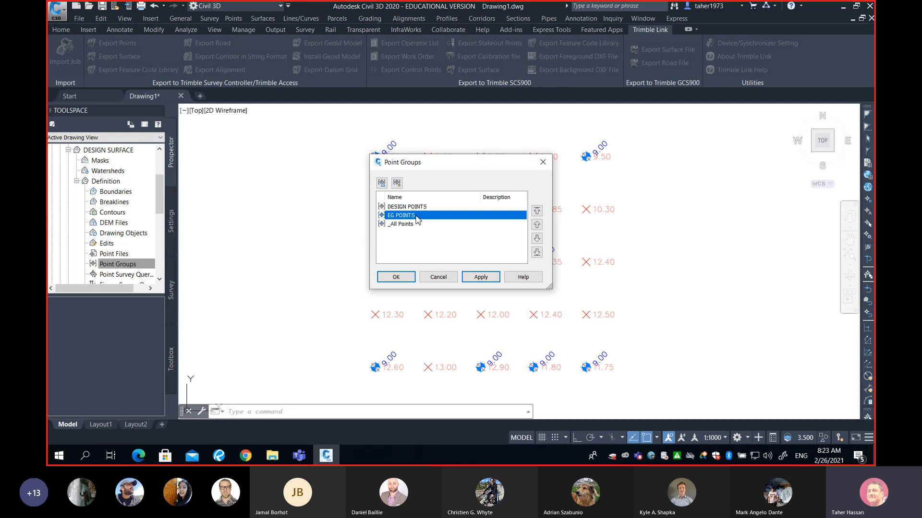
pyautogui.click(416, 208)
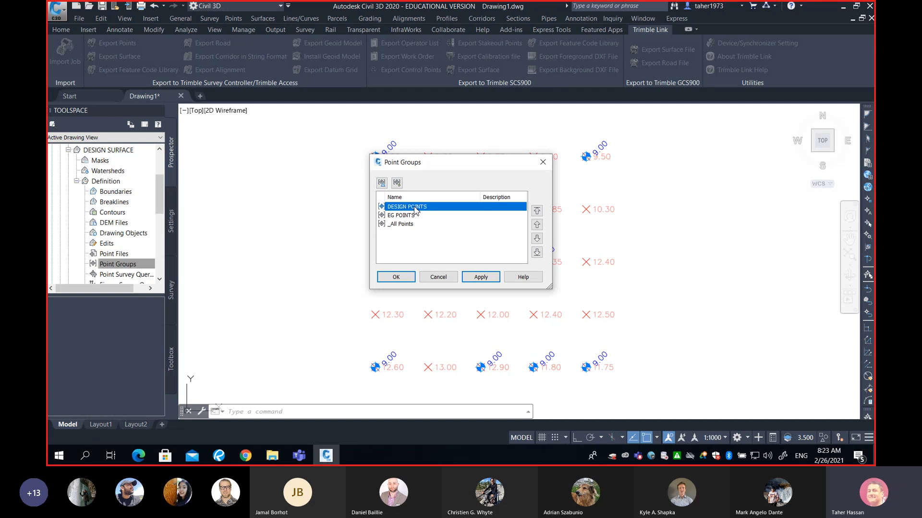
pyautogui.click(416, 218)
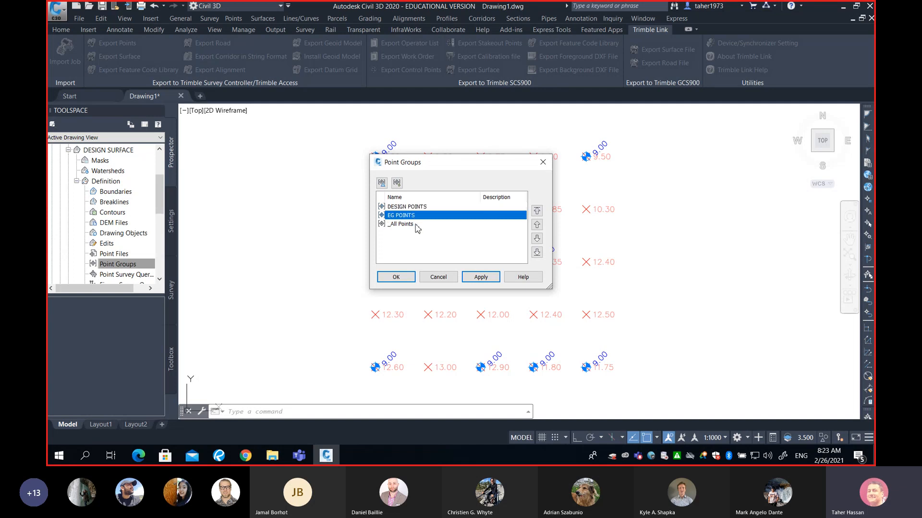
pyautogui.click(415, 225)
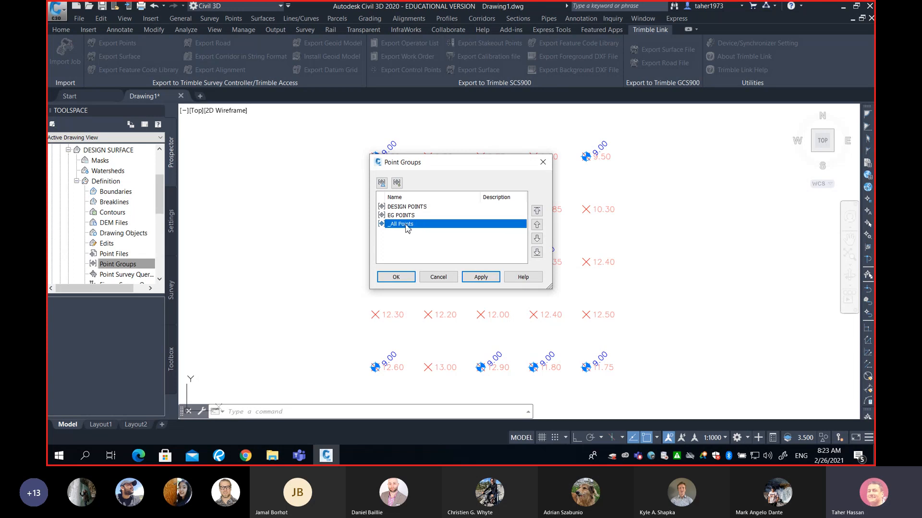
pyautogui.click(411, 217)
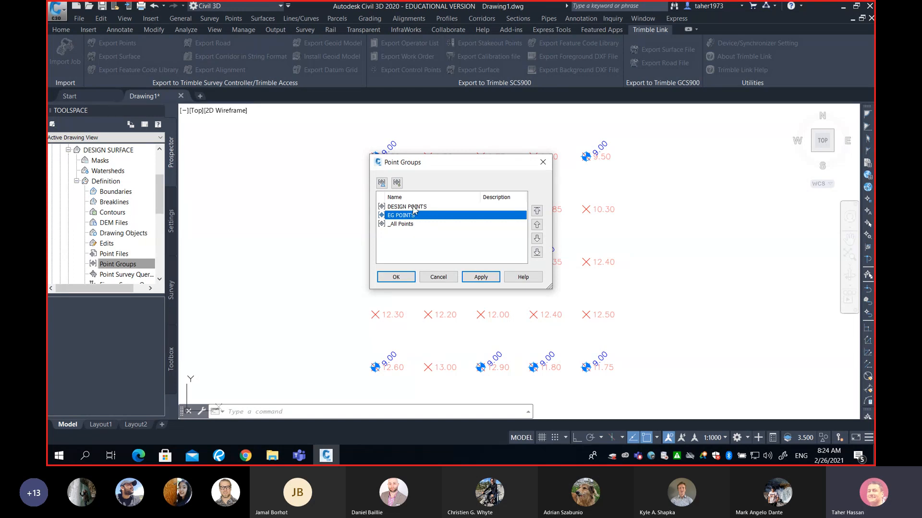
pyautogui.click(415, 207)
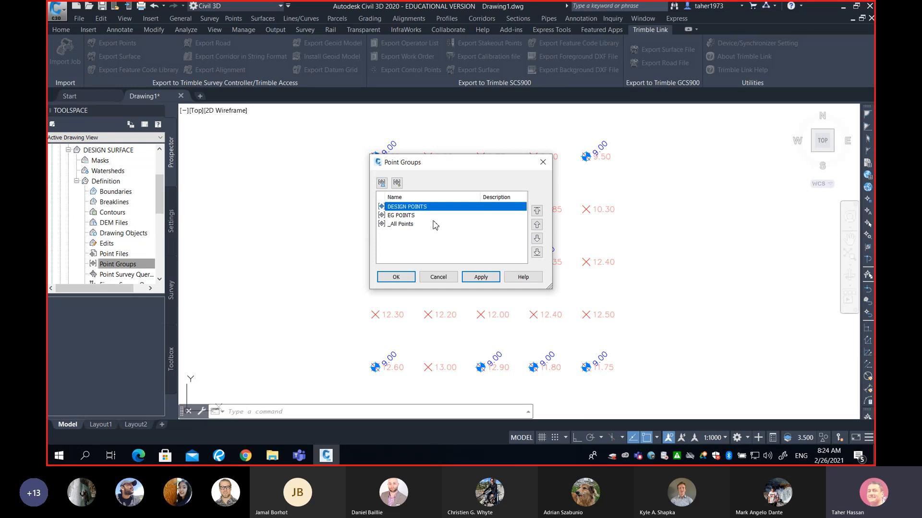
pyautogui.click(397, 278)
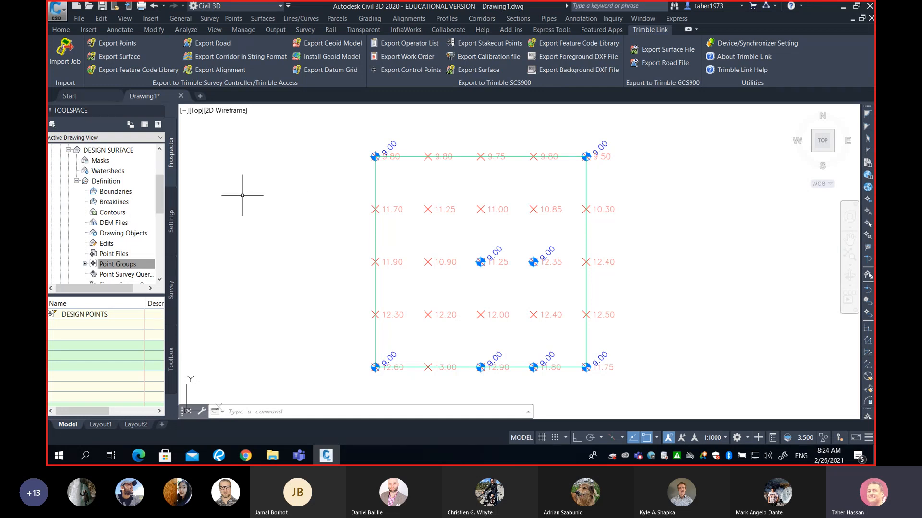
# Step: Collapse DESIGN SURFACE and add the EG POINTS point group to the definition of EG SURFACE
pyautogui.click(69, 151)
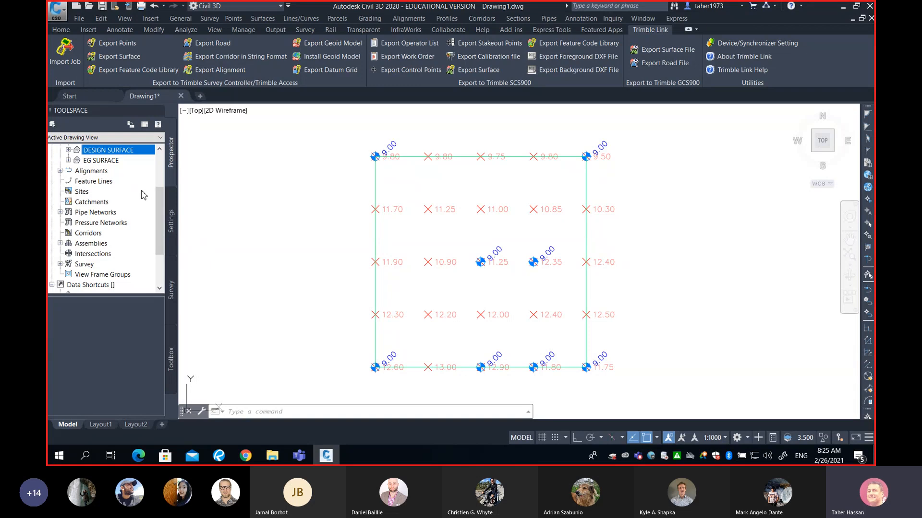
pyautogui.click(69, 161)
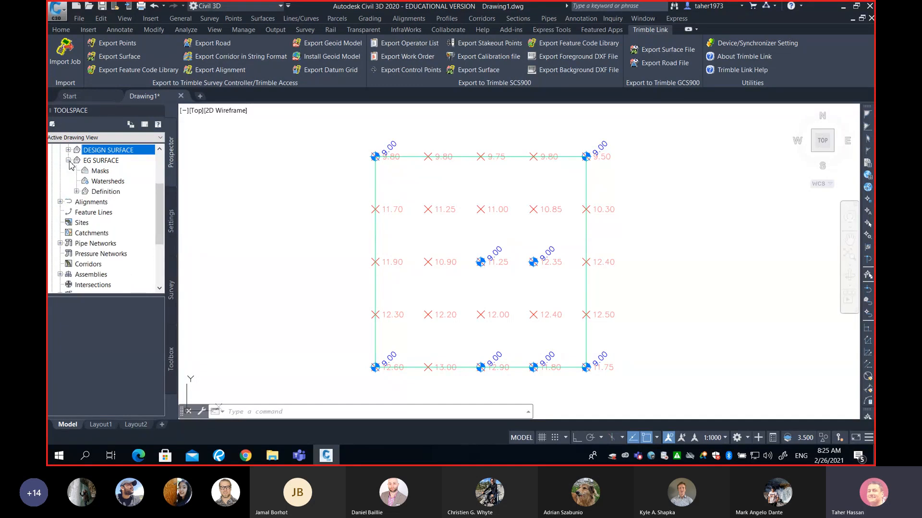
pyautogui.click(76, 192)
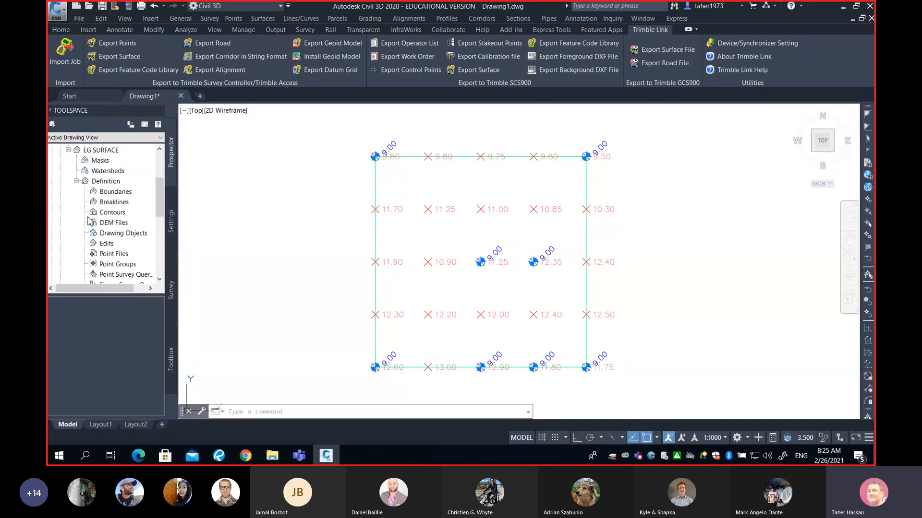
pyautogui.click(115, 264)
pyautogui.rightClick(114, 269)
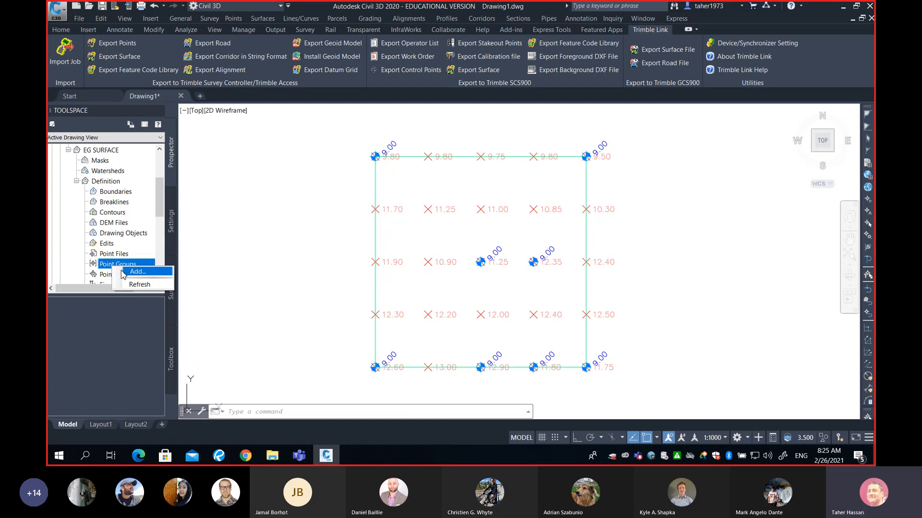
pyautogui.click(132, 275)
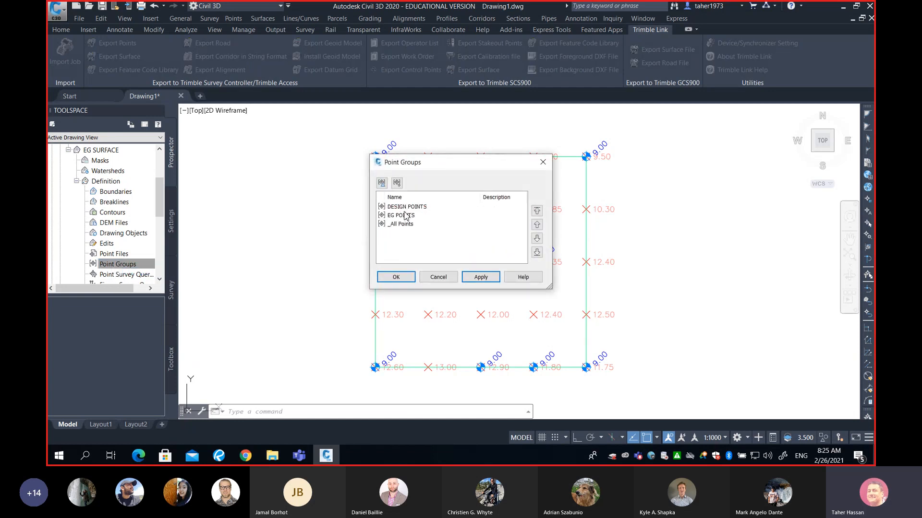
pyautogui.click(403, 216)
pyautogui.click(396, 277)
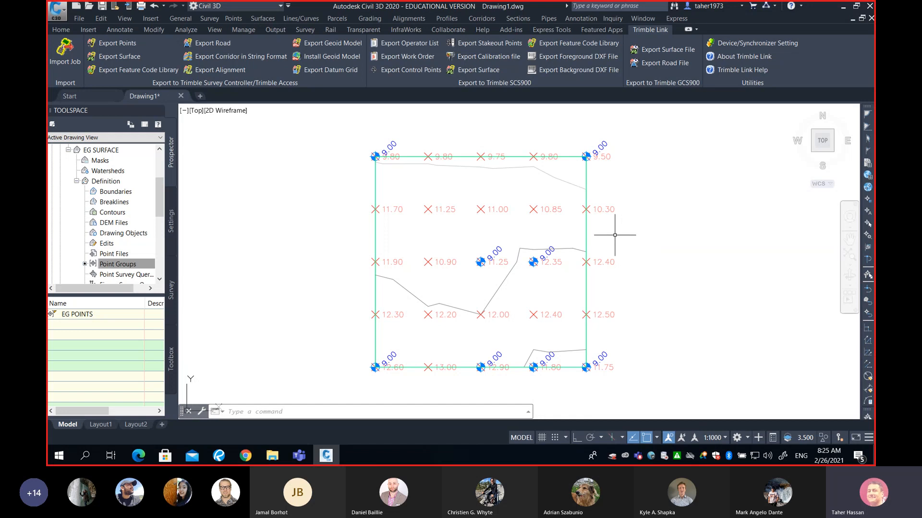
# Step: Select both surfaces in the drawing and examine them from an oblique 3D angle in the Object Viewer
pyautogui.click(593, 224)
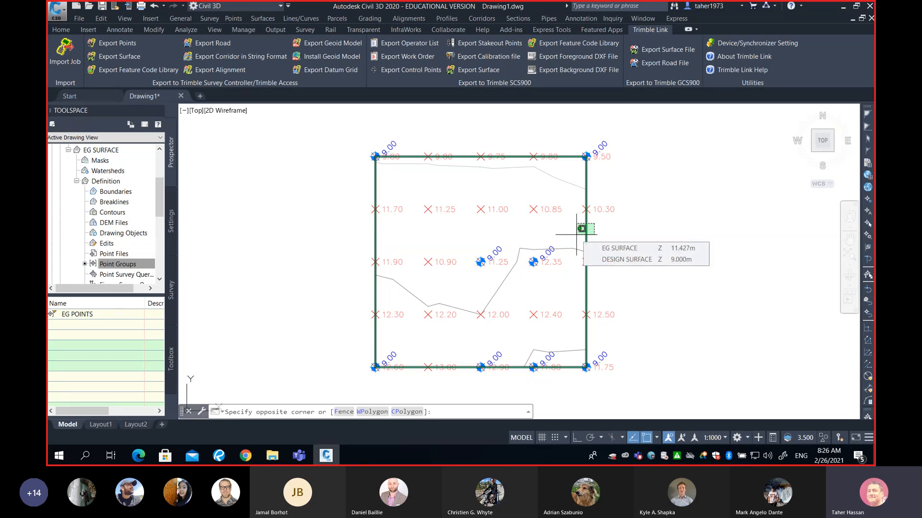
pyautogui.click(576, 234)
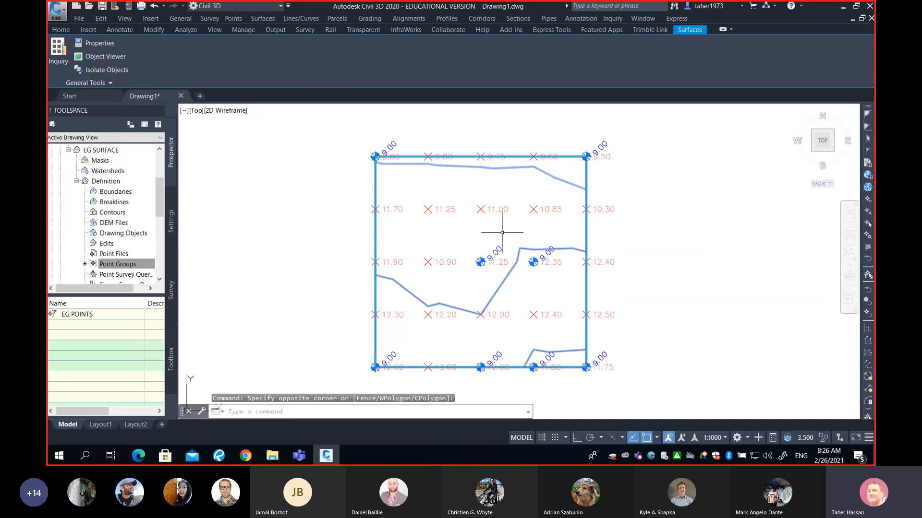
pyautogui.rightClick(585, 239)
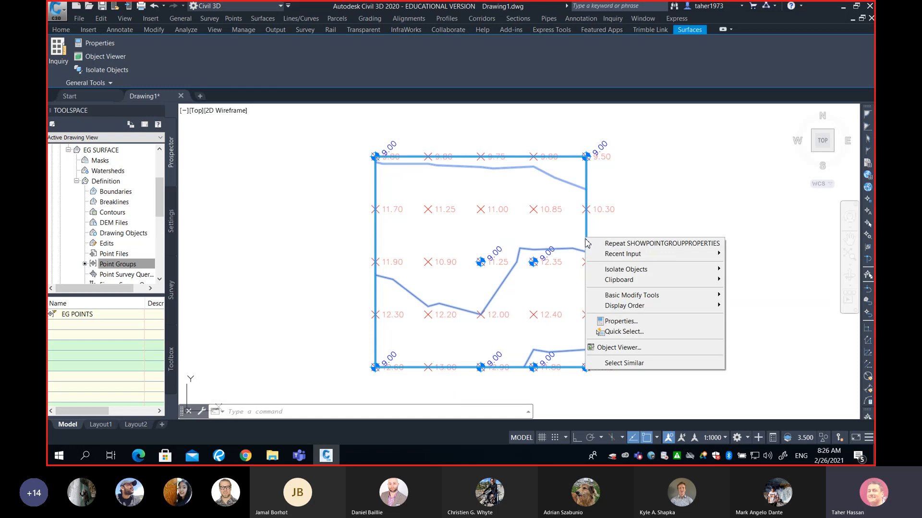
pyautogui.click(605, 348)
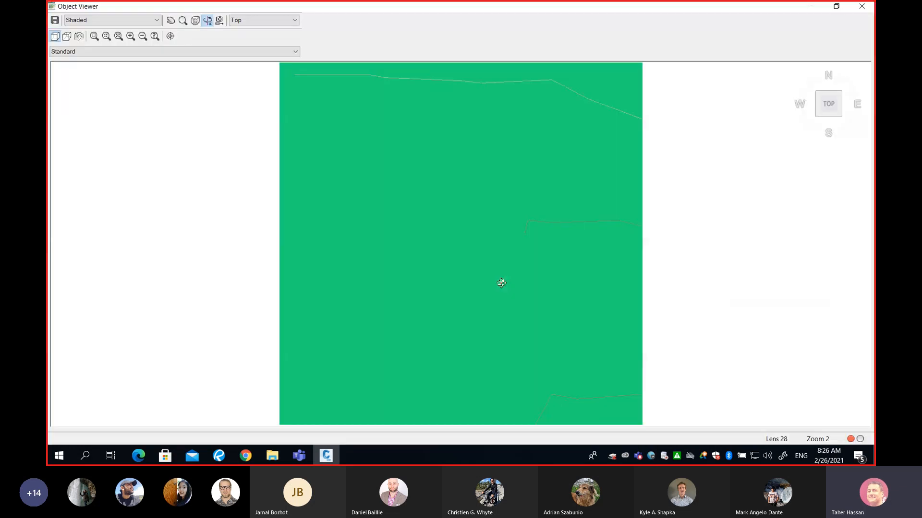
pyautogui.moveTo(501, 283); pyautogui.dragTo(632, 281)
pyautogui.moveTo(467, 352); pyautogui.dragTo(420, 306)
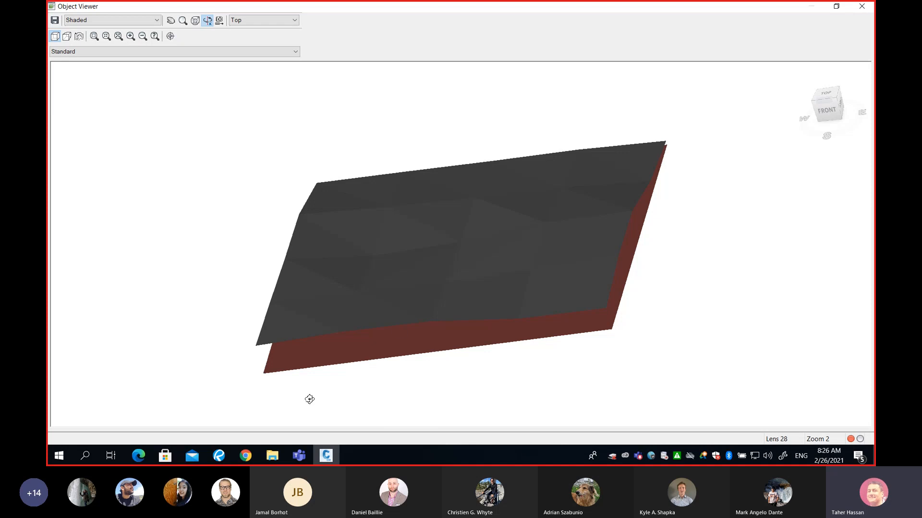
# Step: Switch to Revu and maximize the SURV325 Earthworks Part 2 document to consult the existing ground diagram with the building
pyautogui.click(219, 455)
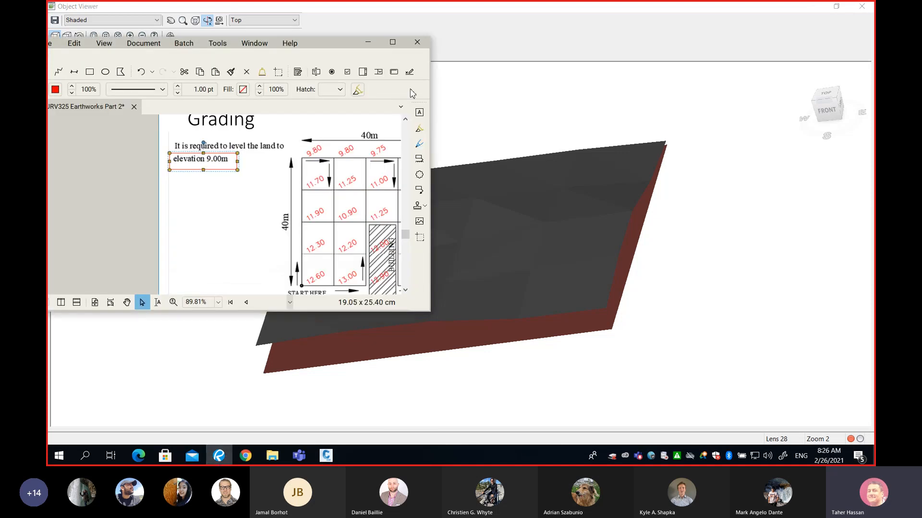
pyautogui.click(398, 45)
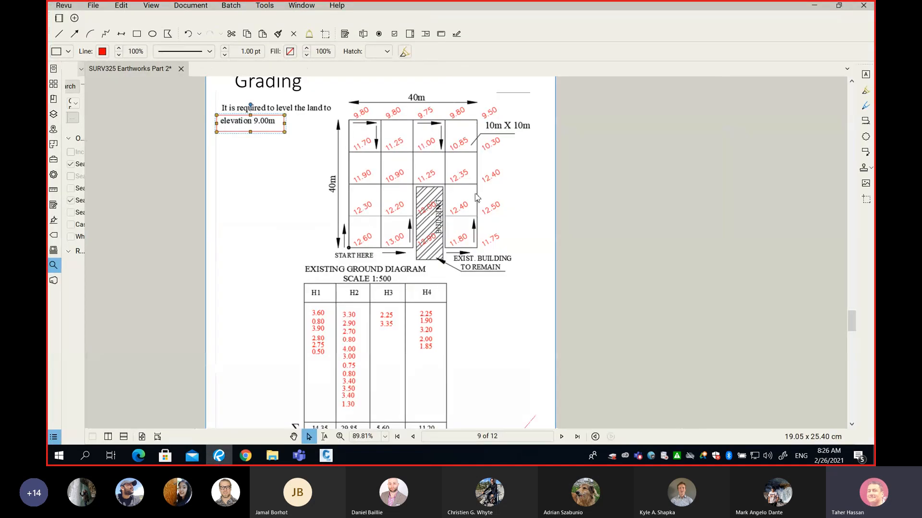
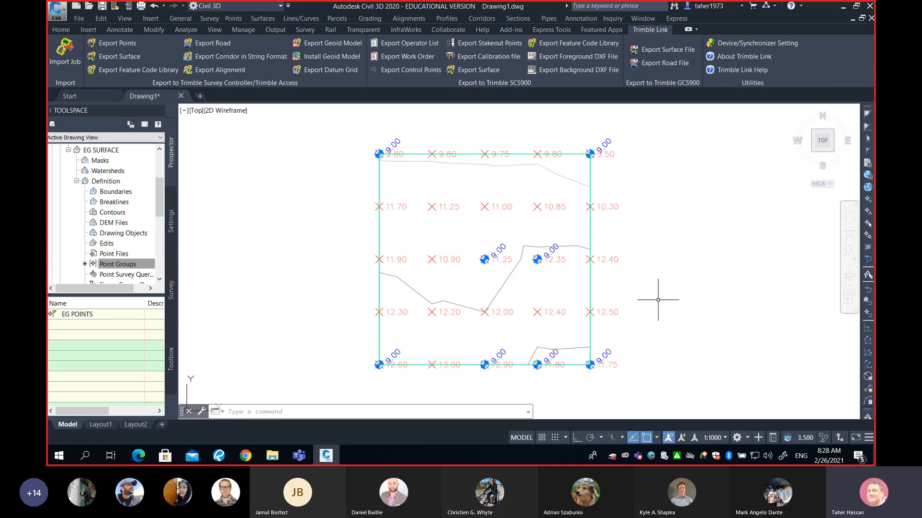
# Step: Check the object snap modes and accept the settings with only Node enabled
pyautogui.write('p')
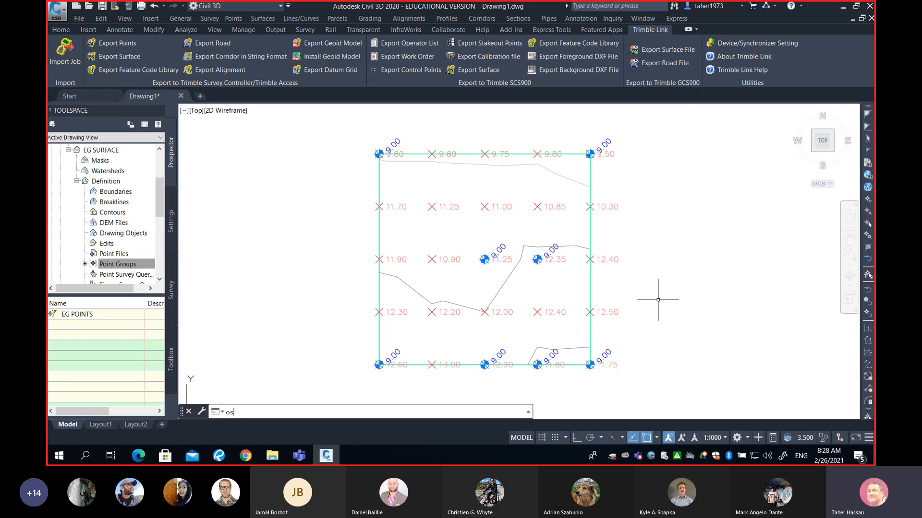
pyautogui.press('Return')
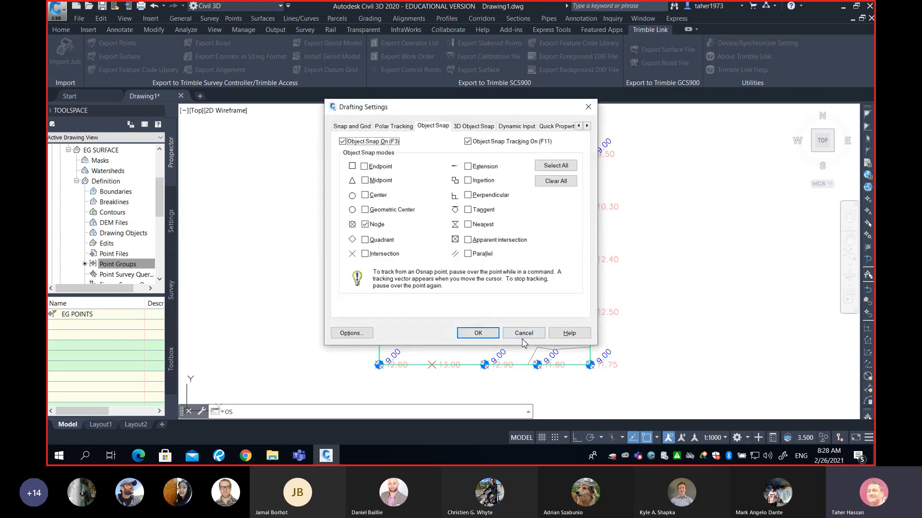
pyautogui.click(490, 330)
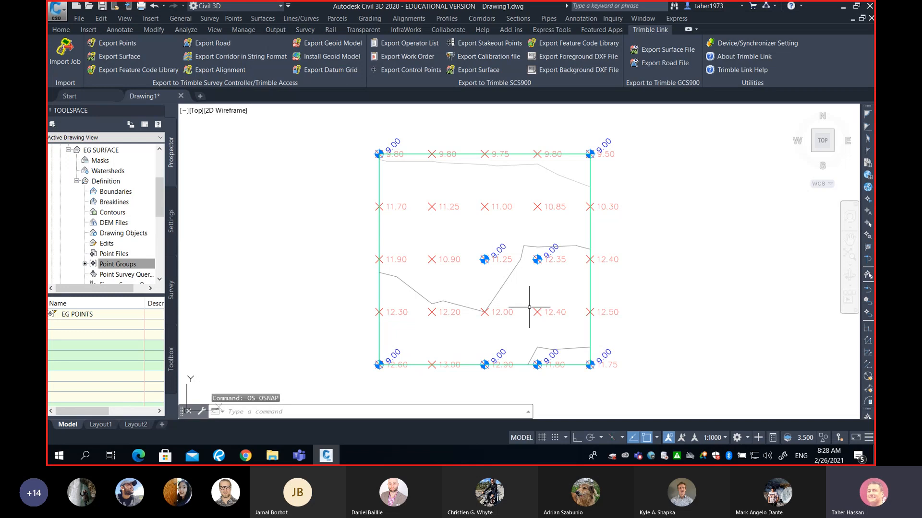
# Step: Draw a closed polyline through the eight design point nodes, following the outer square and stepping inward around the building footprint
pyautogui.write('pl')
pyautogui.press('Return')
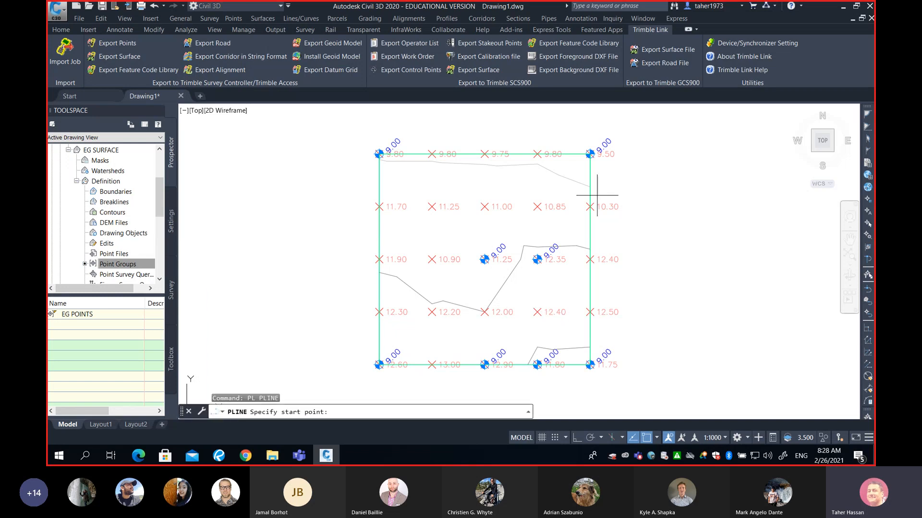
pyautogui.click(590, 154)
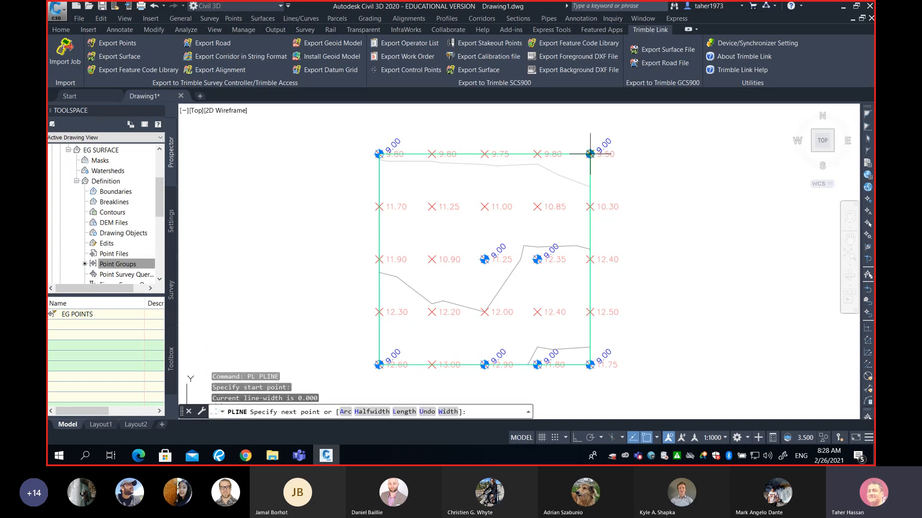
pyautogui.click(590, 365)
pyautogui.click(538, 365)
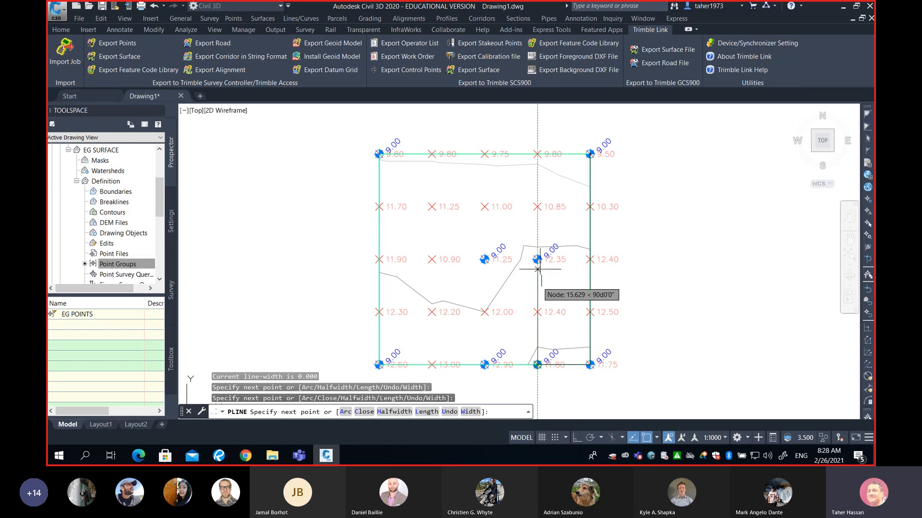
pyautogui.click(537, 259)
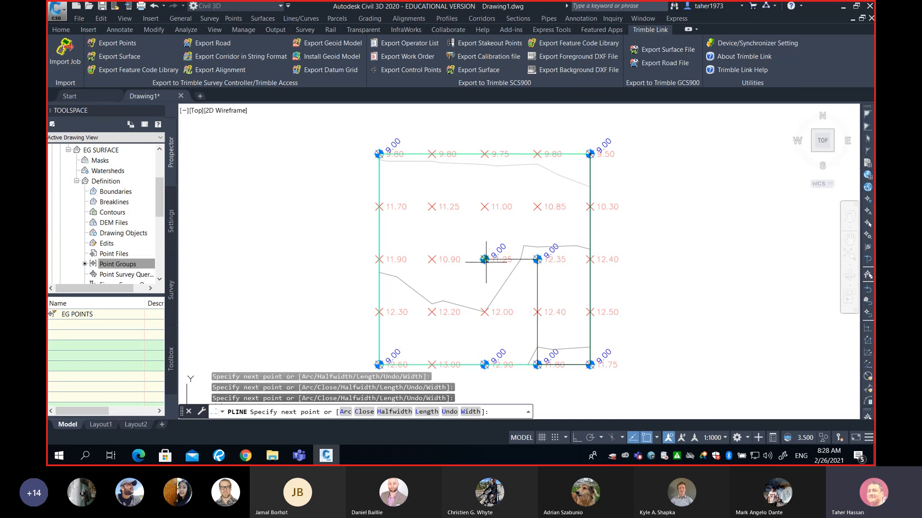
pyautogui.click(484, 259)
pyautogui.click(484, 365)
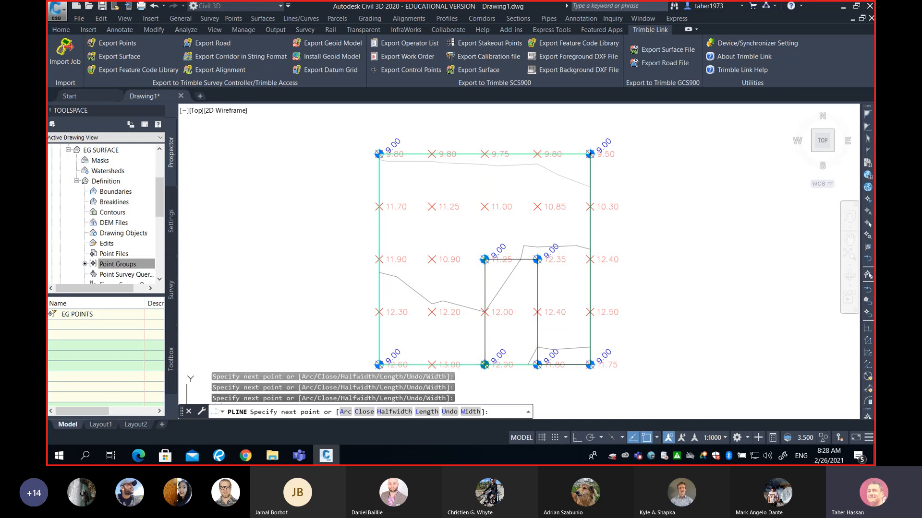
pyautogui.click(379, 365)
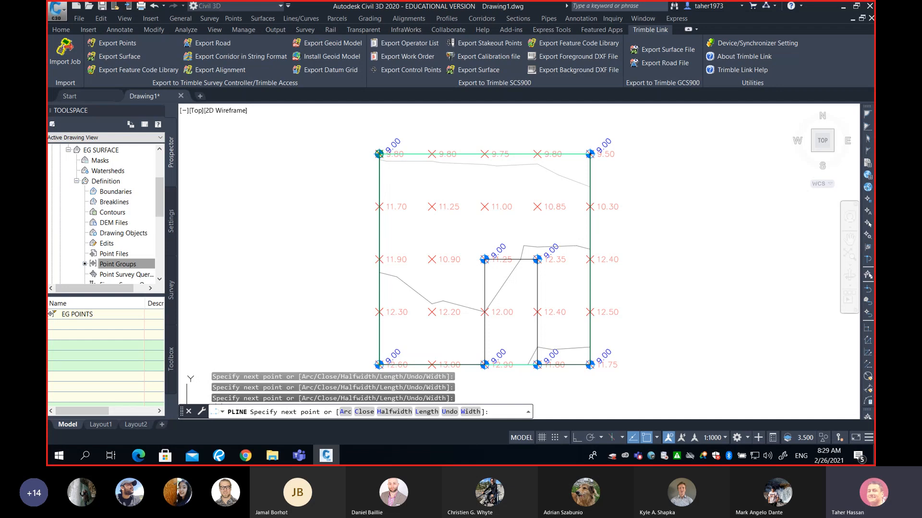
pyautogui.write('c')
pyautogui.press('Return')
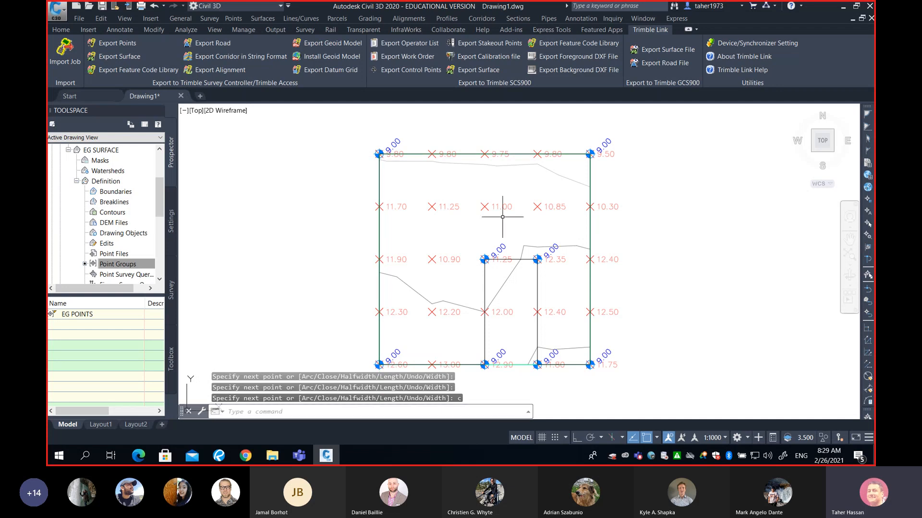
pyautogui.moveTo(622, 261)
pyautogui.mouseDown(button='middle')
pyautogui.moveTo(706, 249)
pyautogui.moveTo(700, 228)
pyautogui.mouseUp(button='middle')
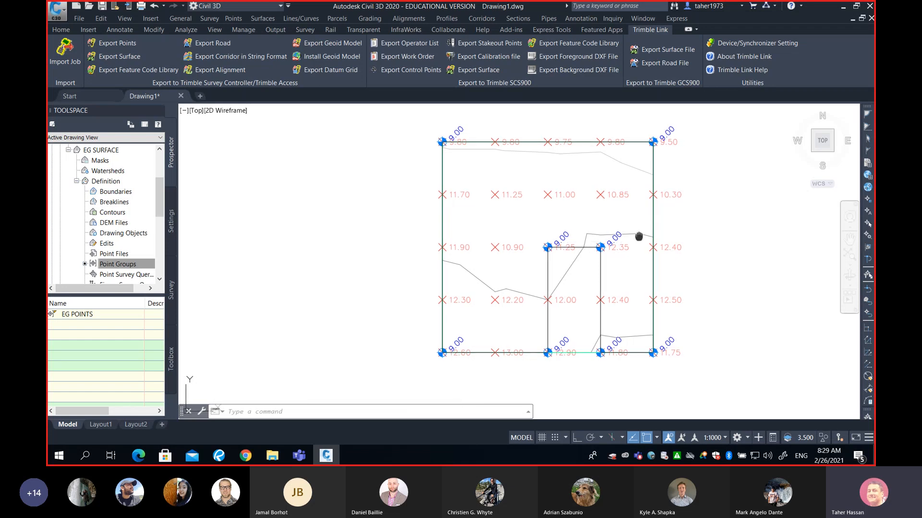
pyautogui.moveTo(639, 237); pyautogui.dragTo(564, 228, button='middle')
pyautogui.moveTo(564, 226)
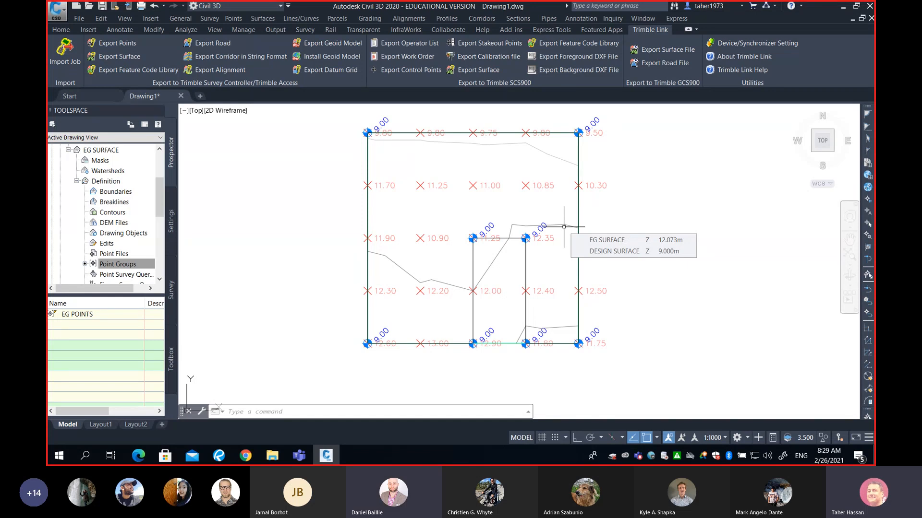
pyautogui.moveTo(603, 211); pyautogui.dragTo(610, 232, button='middle')
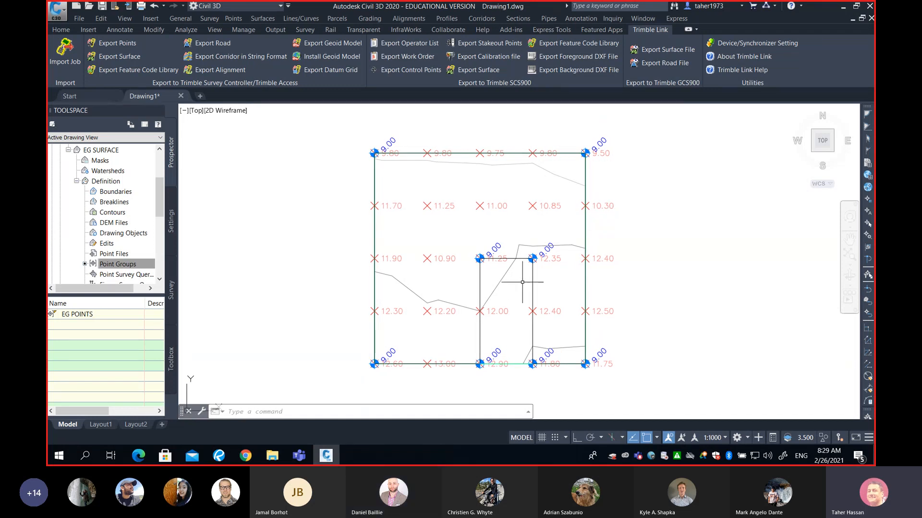
# Step: Collapse EG SURFACE, enlarge the Prospector tree area and select DESIGN SURFACE in the drawing
pyautogui.moveTo(523, 279)
pyautogui.click(69, 151)
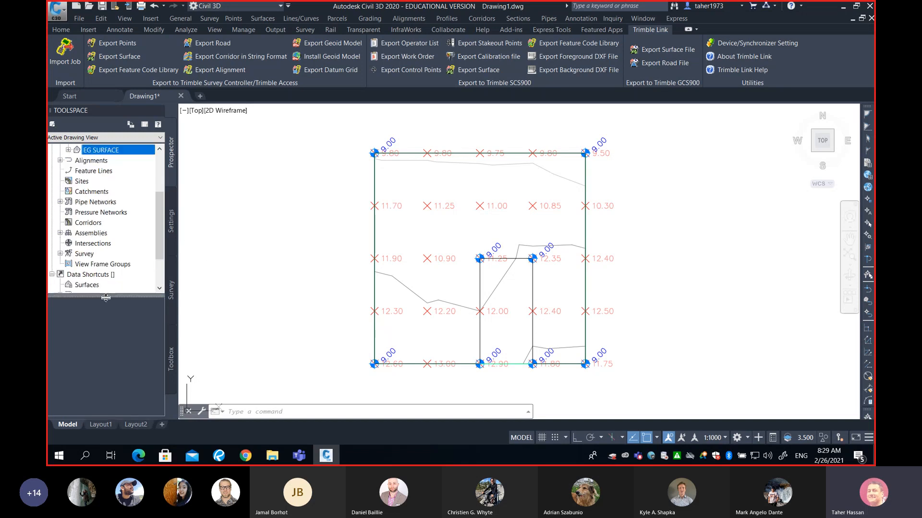
pyautogui.moveTo(105, 294); pyautogui.dragTo(114, 362)
pyautogui.scroll(2, 160, 259)
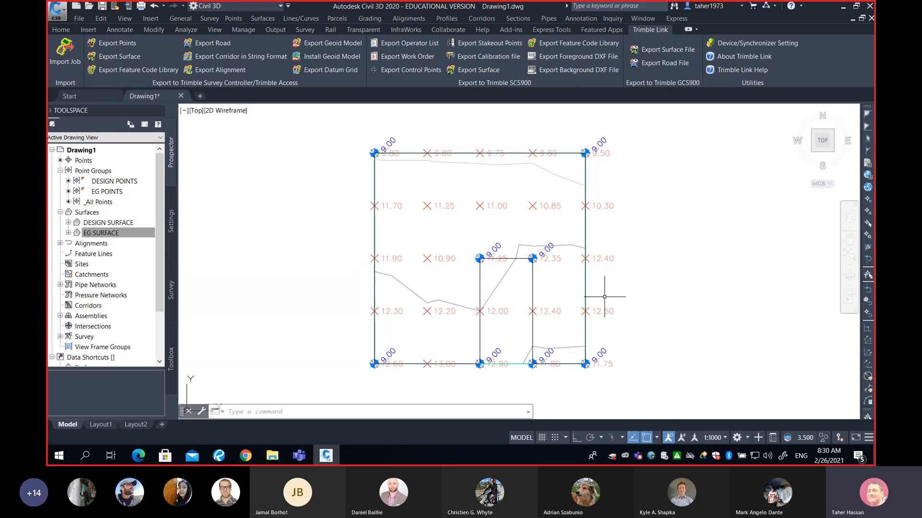
pyautogui.click(139, 233)
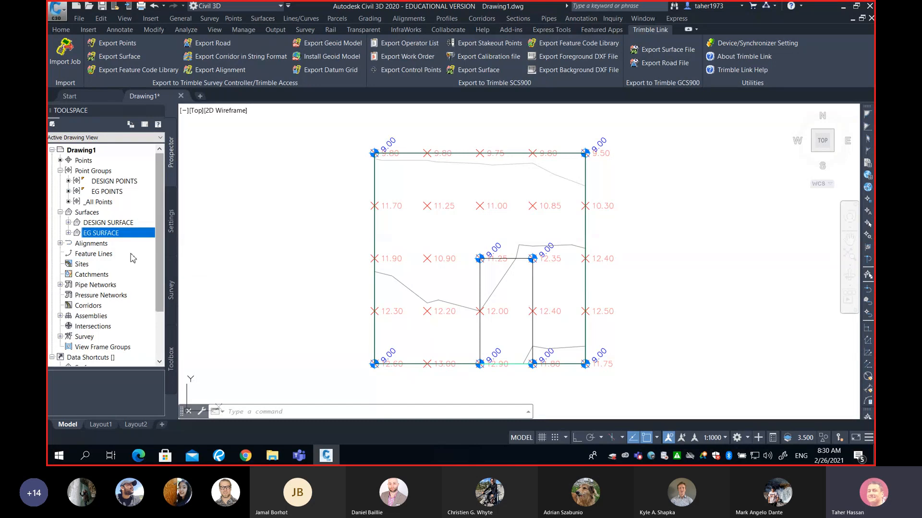
pyautogui.click(96, 224)
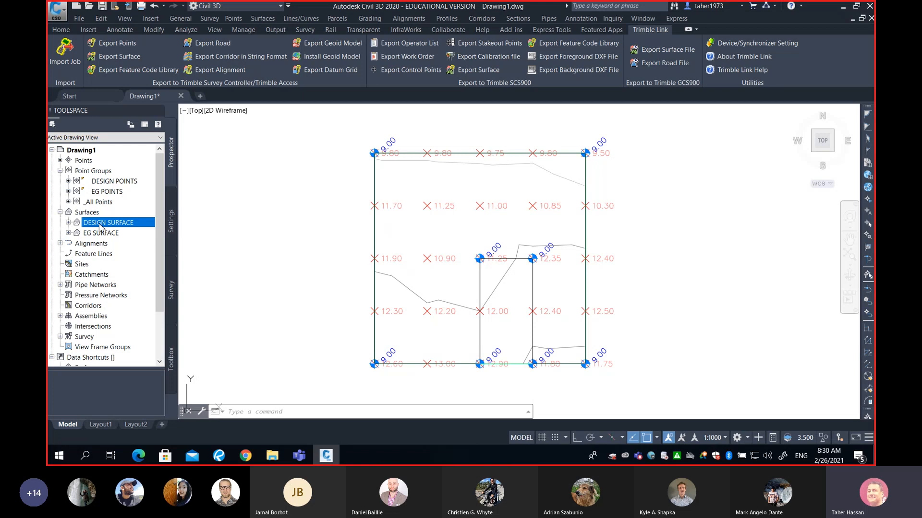
pyautogui.rightClick(102, 228)
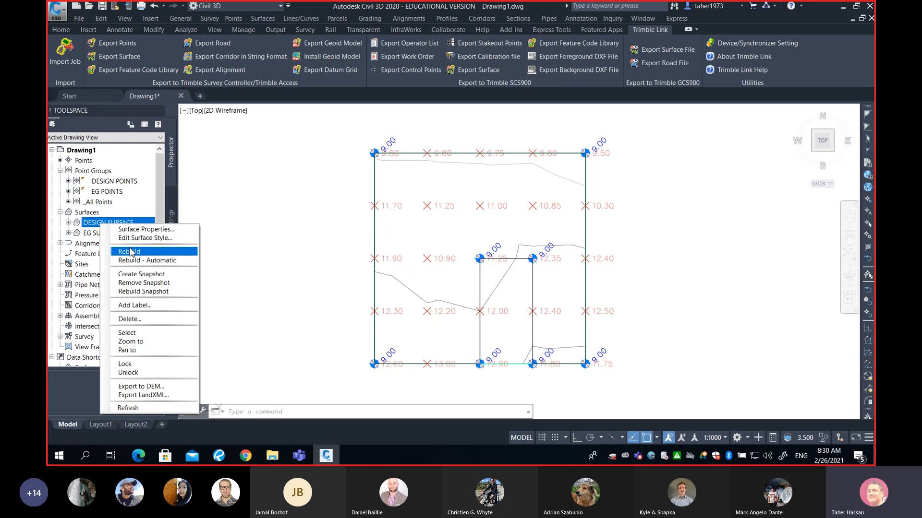
pyautogui.click(146, 334)
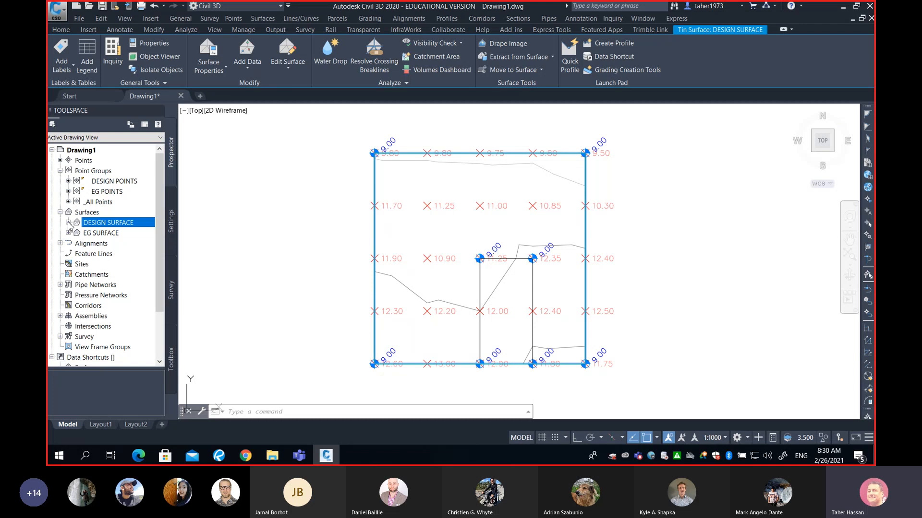
# Step: Add an Outer boundary named B with non-destructive breakline to the DESIGN SURFACE definition, using the closed polyline around the building
pyautogui.click(69, 224)
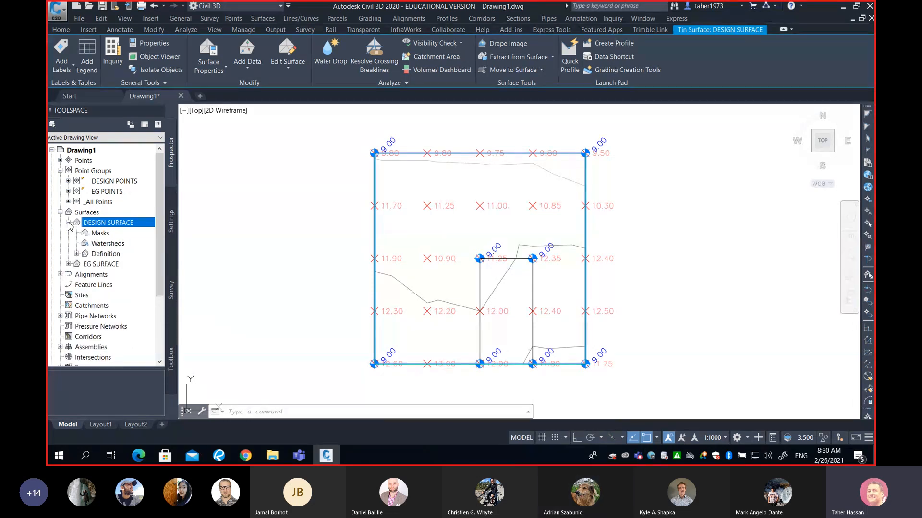
pyautogui.click(77, 254)
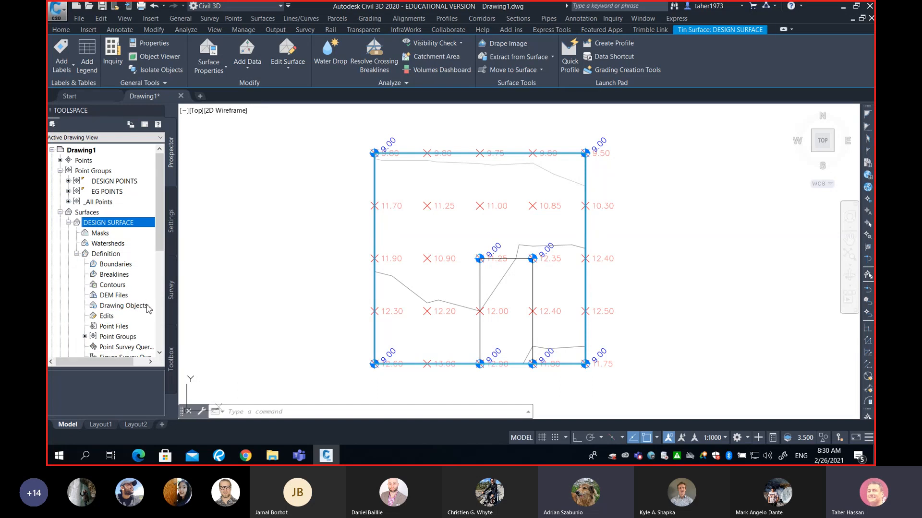
pyautogui.click(118, 264)
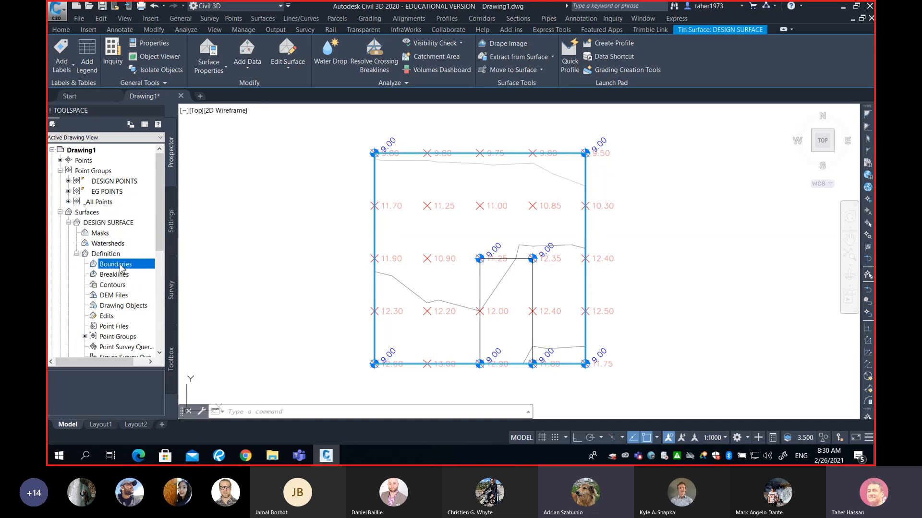
pyautogui.rightClick(121, 268)
pyautogui.click(144, 270)
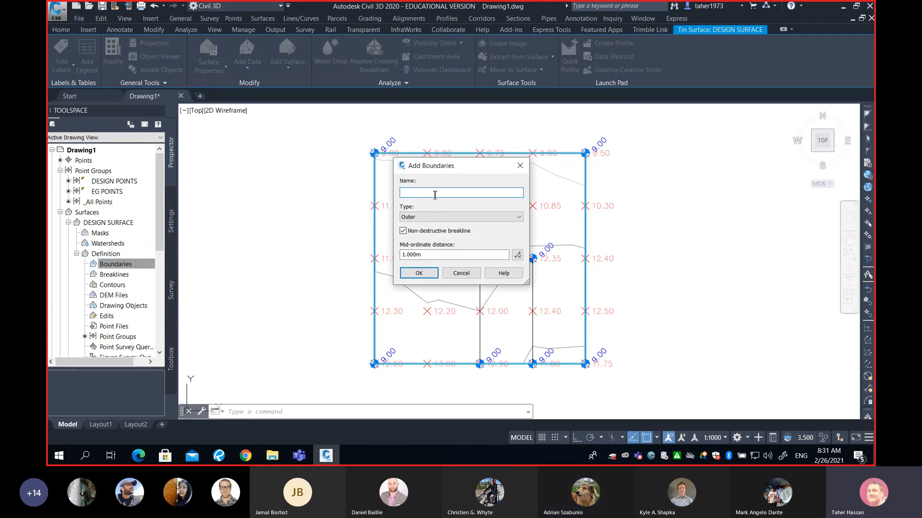
pyautogui.write('B')
pyautogui.click(452, 218)
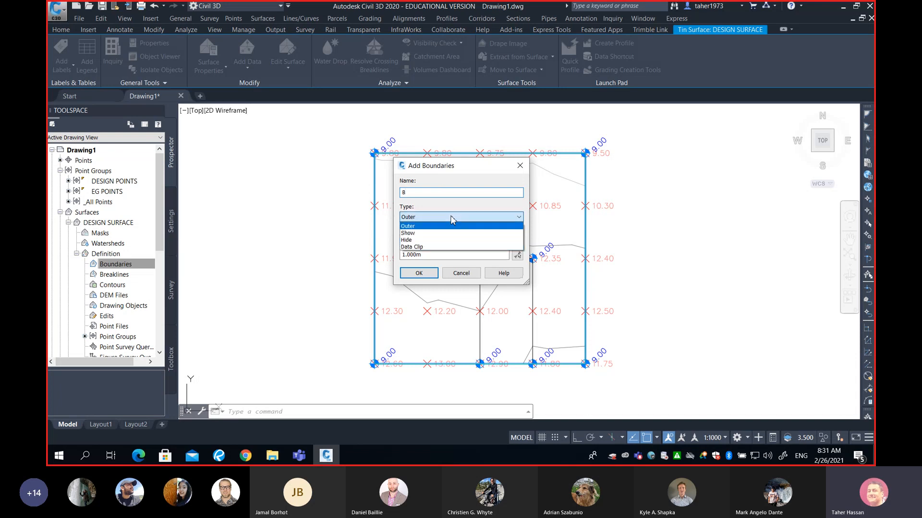
pyautogui.click(420, 229)
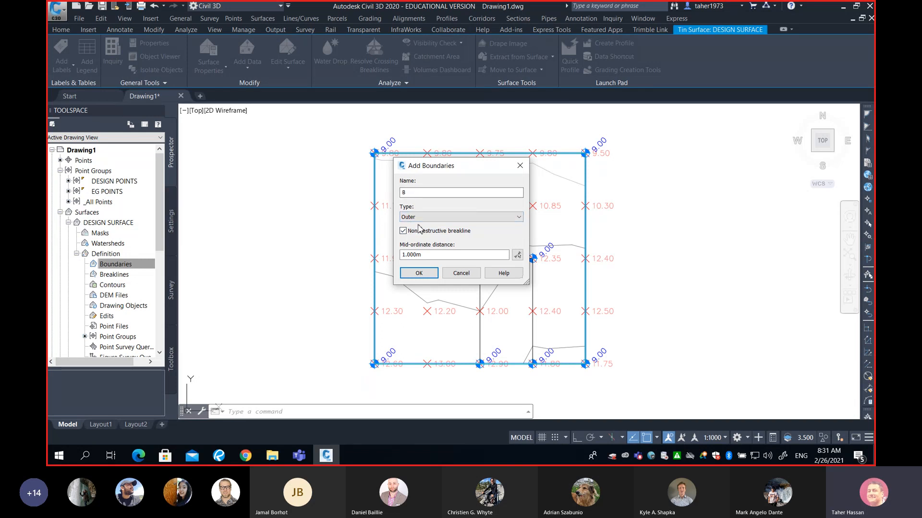
pyautogui.click(419, 273)
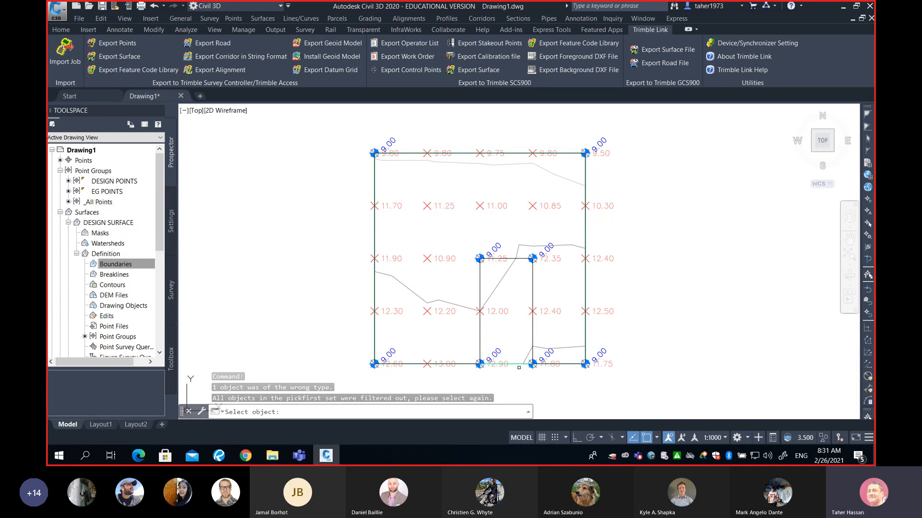
pyautogui.click(532, 282)
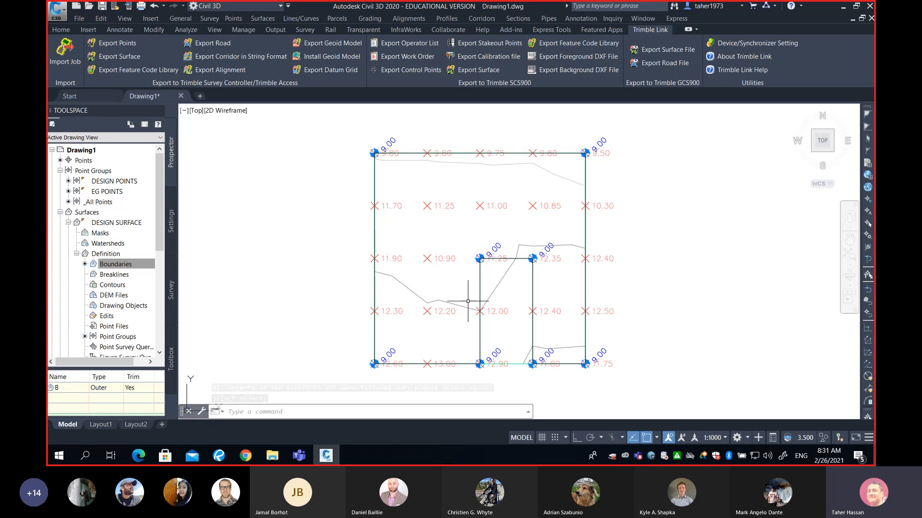
# Step: Select both surfaces with the boundary polyline and examine the building cutout from several oblique 3D angles in the Object Viewer
pyautogui.moveTo(530, 329); pyautogui.dragTo(517, 313, button='middle')
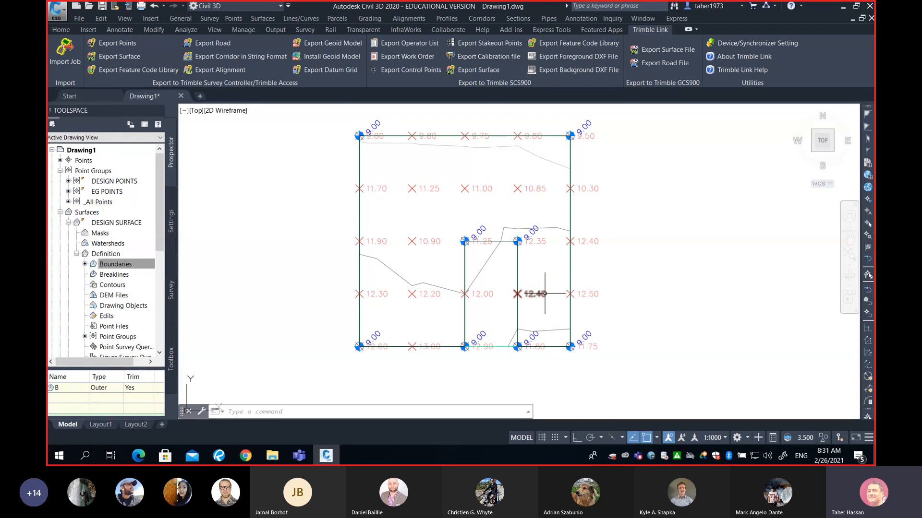
pyautogui.moveTo(552, 268); pyautogui.dragTo(562, 282, button='middle')
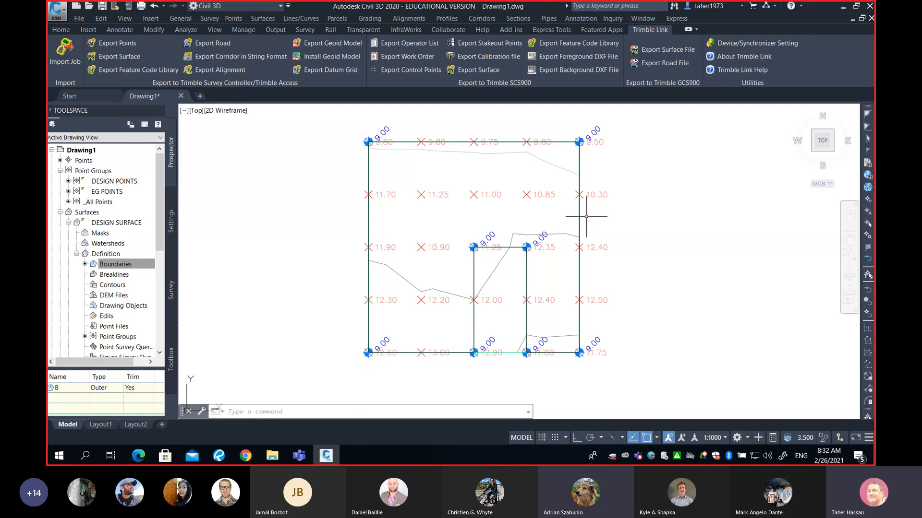
pyautogui.click(581, 214)
pyautogui.click(551, 211)
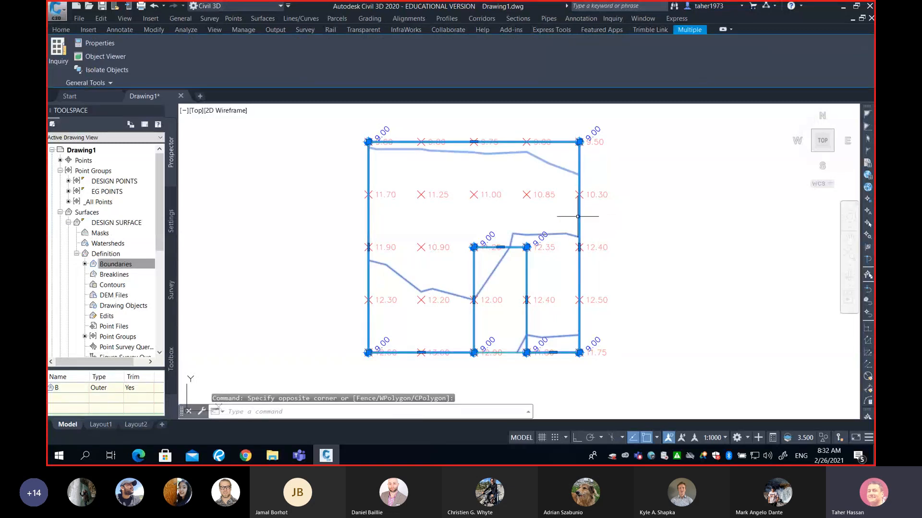
pyautogui.rightClick(577, 217)
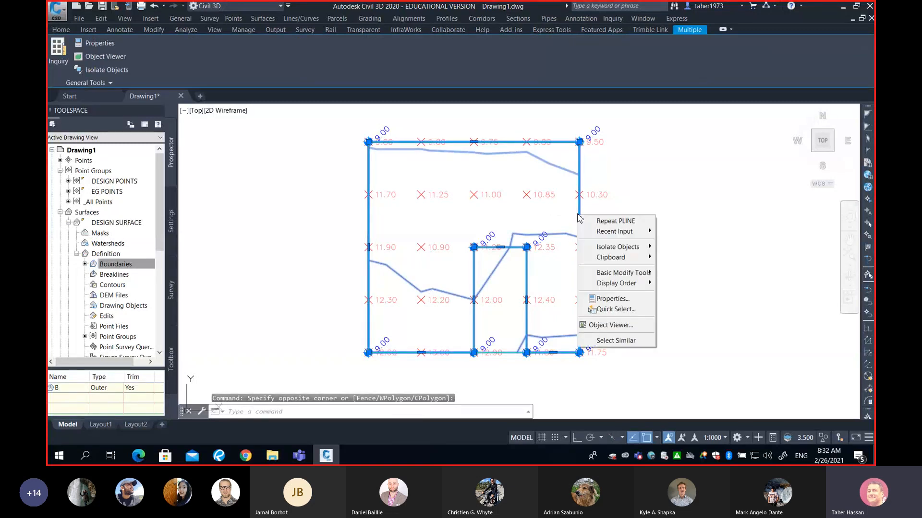
pyautogui.click(609, 325)
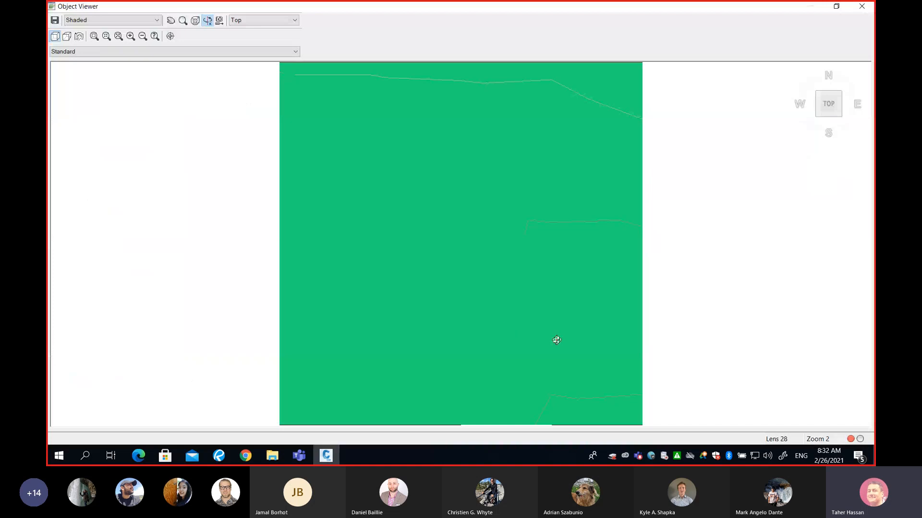
pyautogui.moveTo(555, 339)
pyautogui.mouseDown()
pyautogui.moveTo(504, 318)
pyautogui.moveTo(475, 284)
pyautogui.moveTo(432, 290)
pyautogui.moveTo(436, 239)
pyautogui.mouseUp()
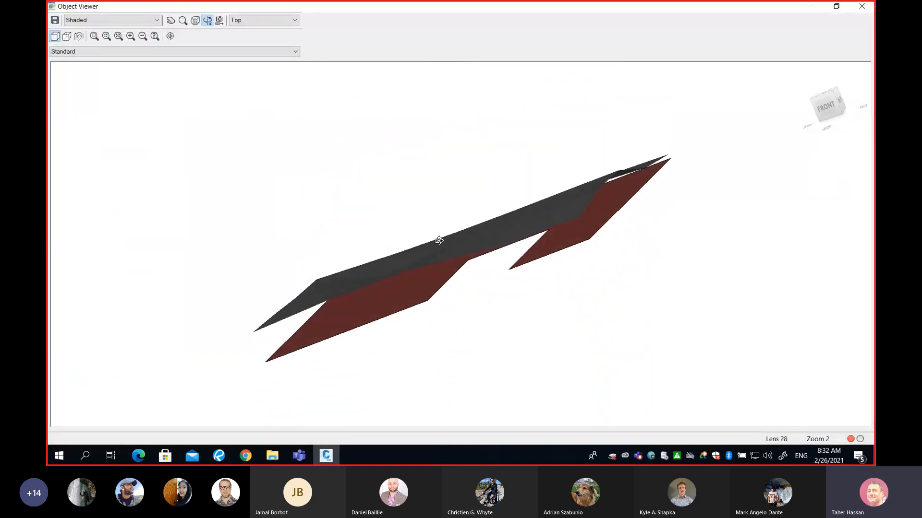
pyautogui.moveTo(634, 236)
pyautogui.mouseDown()
pyautogui.moveTo(636, 250)
pyautogui.moveTo(607, 282)
pyautogui.mouseUp()
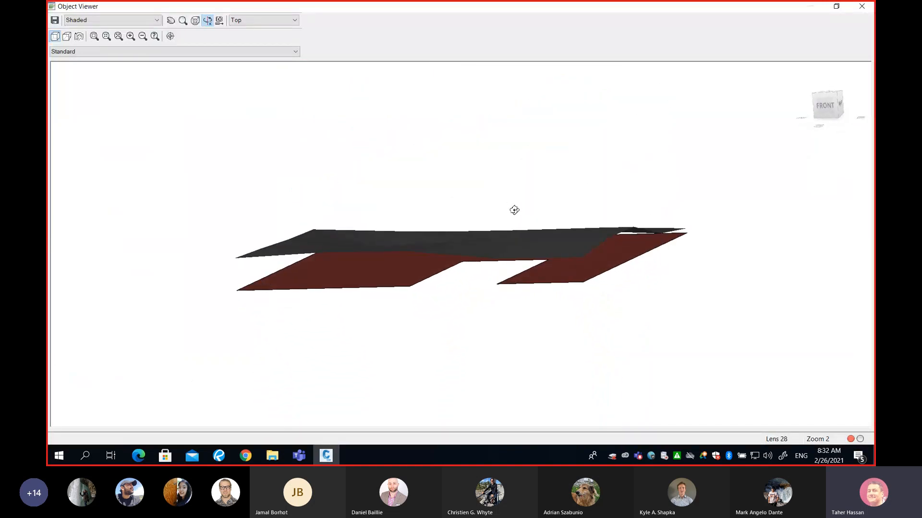
pyautogui.moveTo(514, 210)
pyautogui.mouseDown()
pyautogui.moveTo(566, 205)
pyautogui.moveTo(552, 209)
pyautogui.moveTo(537, 187)
pyautogui.moveTo(522, 199)
pyautogui.moveTo(547, 201)
pyautogui.moveTo(537, 214)
pyautogui.moveTo(592, 208)
pyautogui.moveTo(562, 225)
pyautogui.moveTo(513, 216)
pyautogui.moveTo(572, 232)
pyautogui.moveTo(561, 200)
pyautogui.moveTo(510, 213)
pyautogui.moveTo(494, 247)
pyautogui.moveTo(539, 247)
pyautogui.moveTo(565, 232)
pyautogui.moveTo(532, 229)
pyautogui.mouseUp()
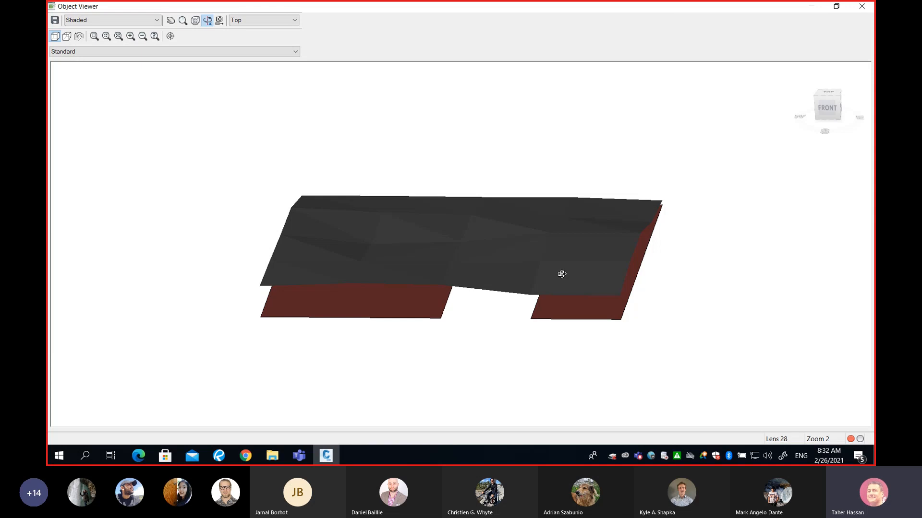
pyautogui.moveTo(560, 269); pyautogui.dragTo(542, 277)
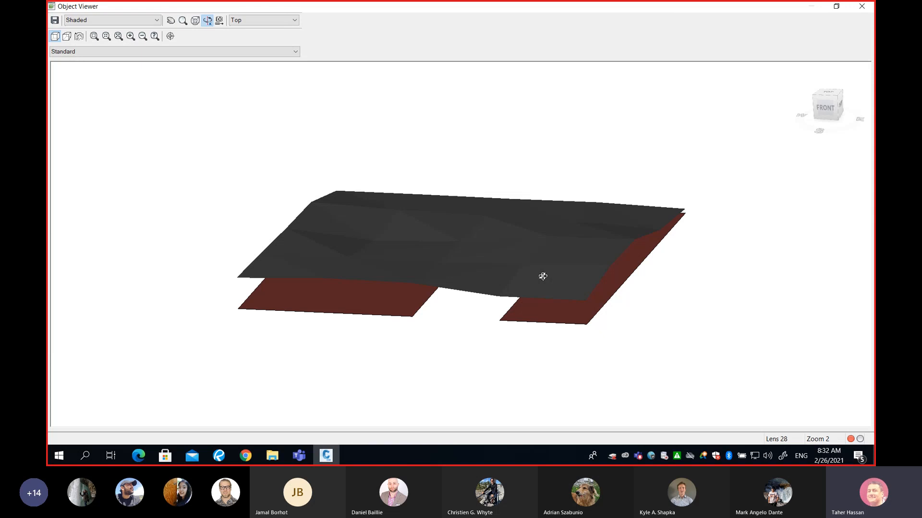
pyautogui.moveTo(541, 273); pyautogui.dragTo(580, 239)
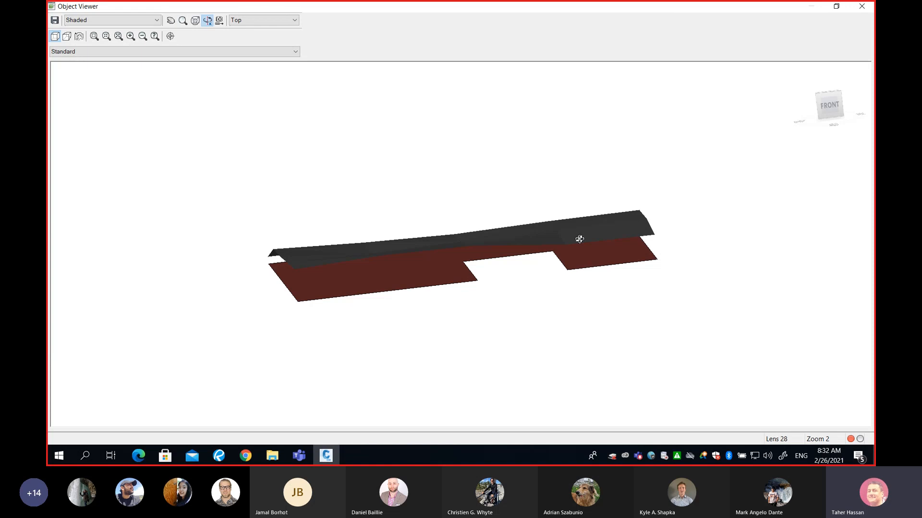
pyautogui.moveTo(579, 239); pyautogui.dragTo(535, 299)
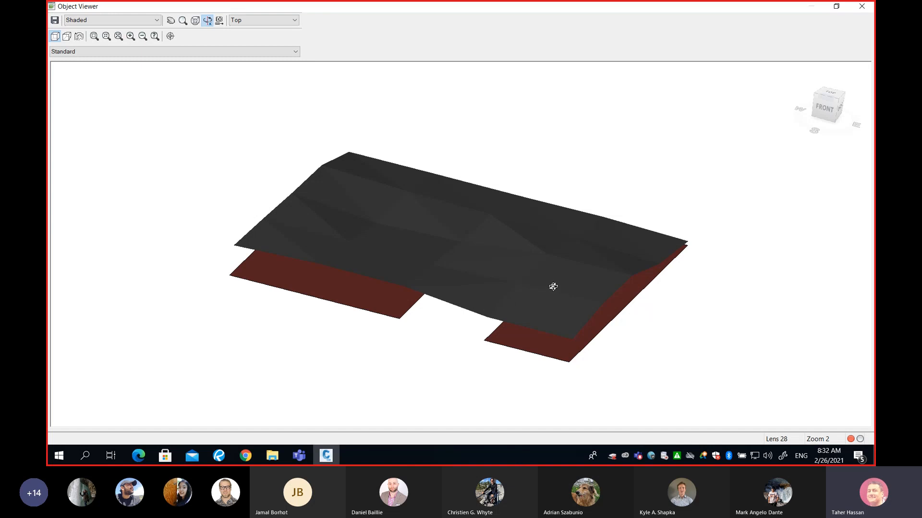
# Step: Examine both surfaces around the building cutout from front and oblique angles, and return from the Object Viewer to the plan drawing
pyautogui.moveTo(541, 288); pyautogui.dragTo(572, 262)
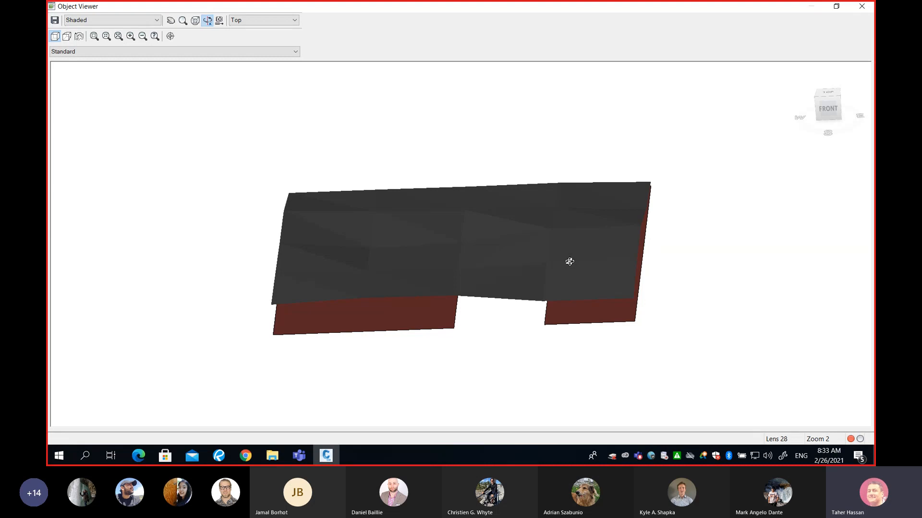
pyautogui.moveTo(572, 261); pyautogui.dragTo(554, 295)
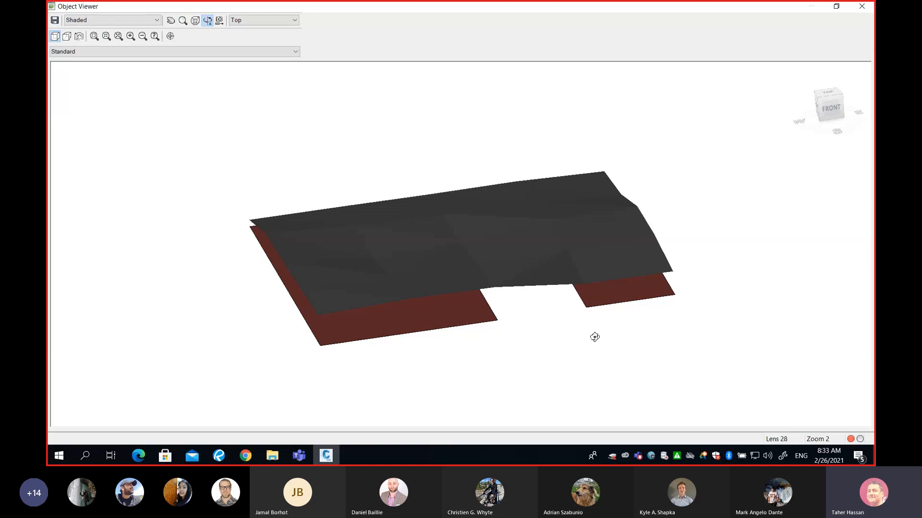
pyautogui.moveTo(595, 336)
pyautogui.mouseDown()
pyautogui.moveTo(531, 323)
pyautogui.moveTo(525, 348)
pyautogui.moveTo(572, 341)
pyautogui.moveTo(584, 312)
pyautogui.moveTo(556, 323)
pyautogui.moveTo(577, 336)
pyautogui.mouseUp()
pyautogui.moveTo(406, 311); pyautogui.dragTo(404, 275)
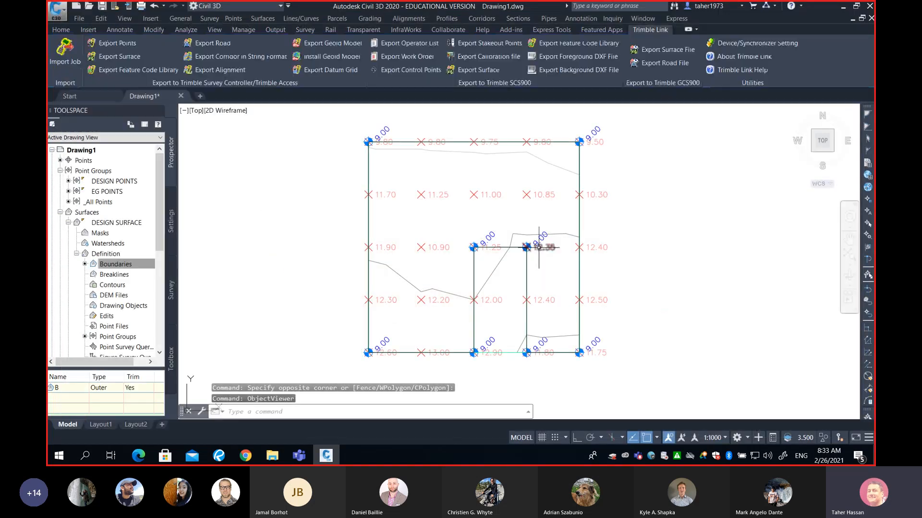
pyautogui.moveTo(539, 248)
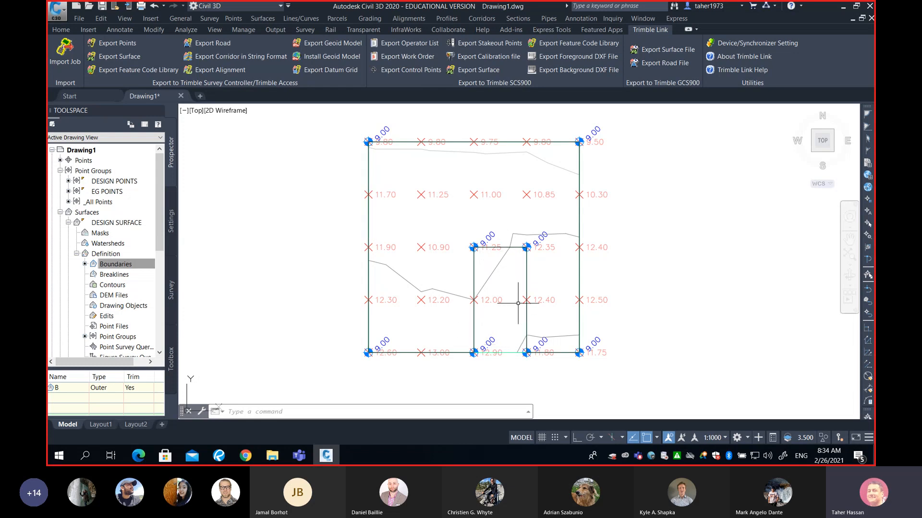
pyautogui.moveTo(518, 303)
pyautogui.moveTo(643, 200); pyautogui.dragTo(621, 206, button='middle')
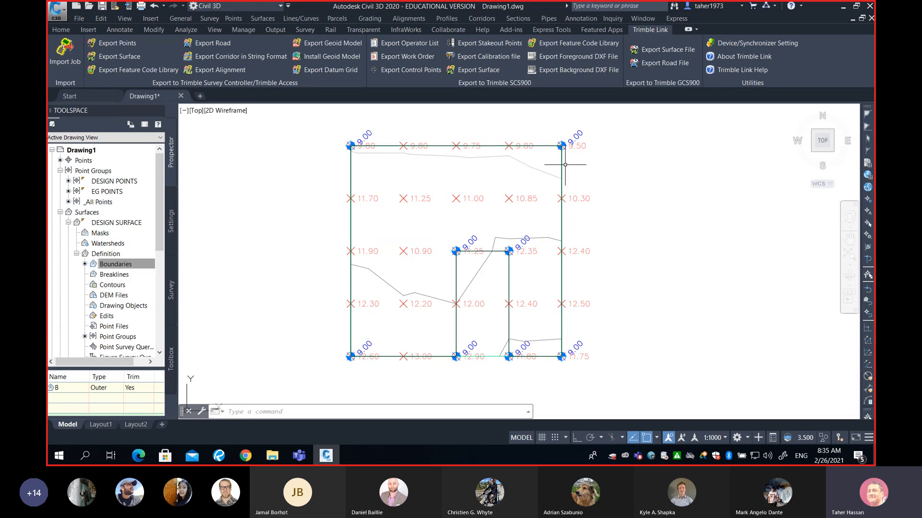
# Step: Select EG SURFACE in the drawing and open the Volumes Dashboard for the surface comparison
pyautogui.click(535, 168)
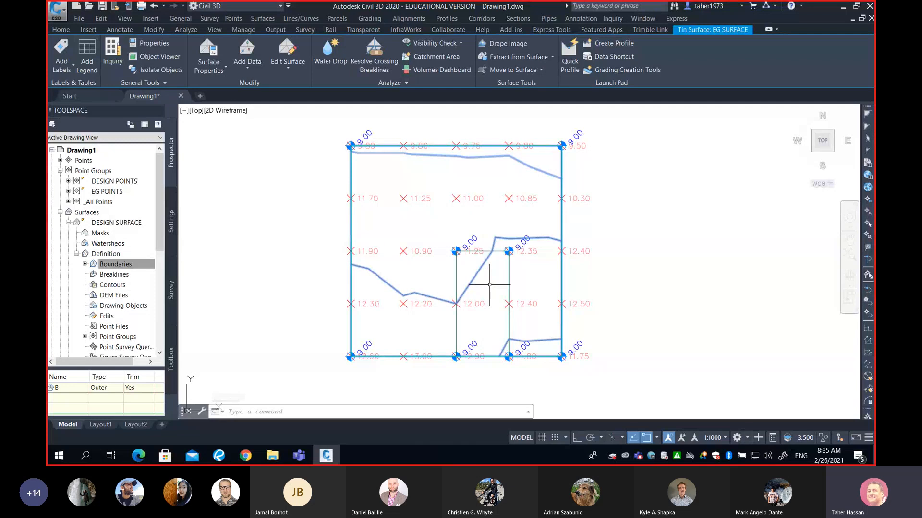
pyautogui.moveTo(490, 284)
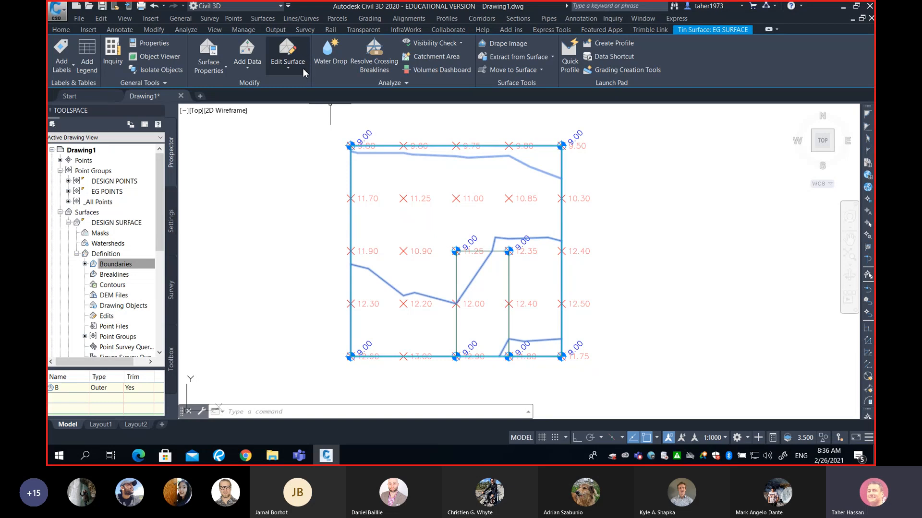
pyautogui.click(288, 68)
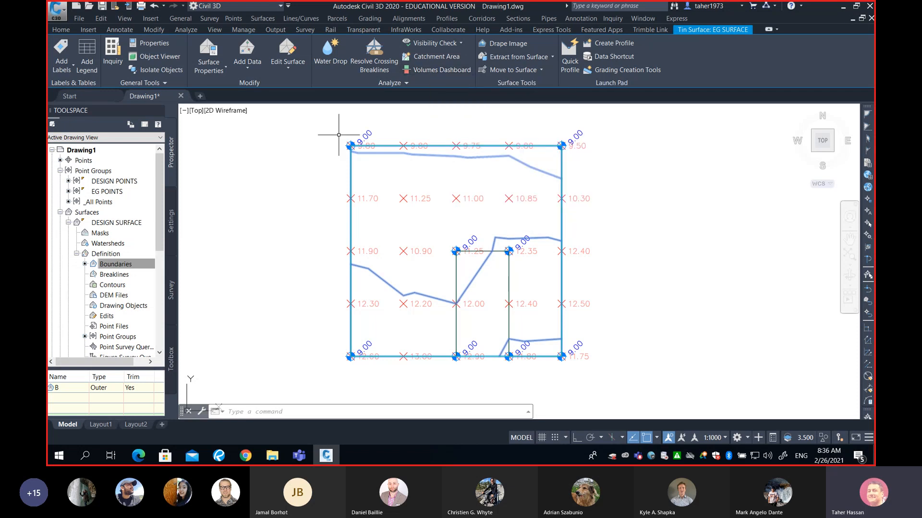
pyautogui.click(436, 71)
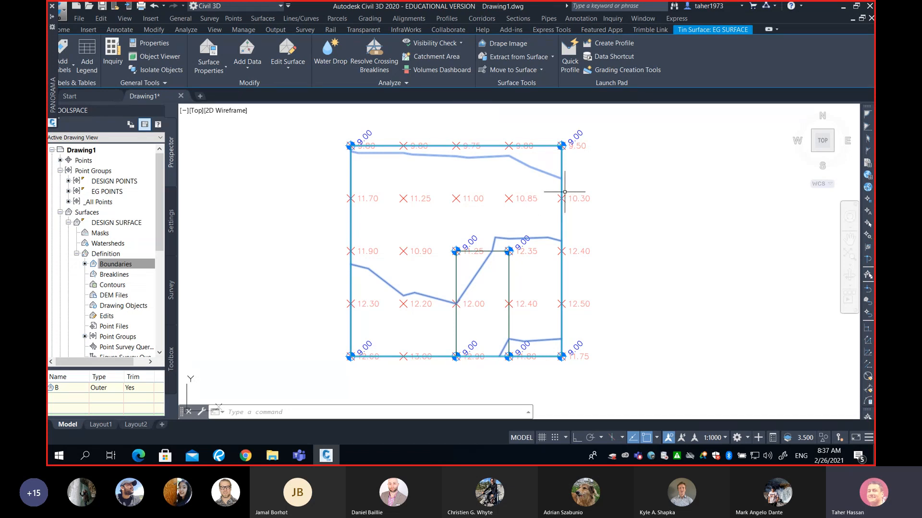
pyautogui.moveTo(378, 196)
pyautogui.moveTo(55, 23)
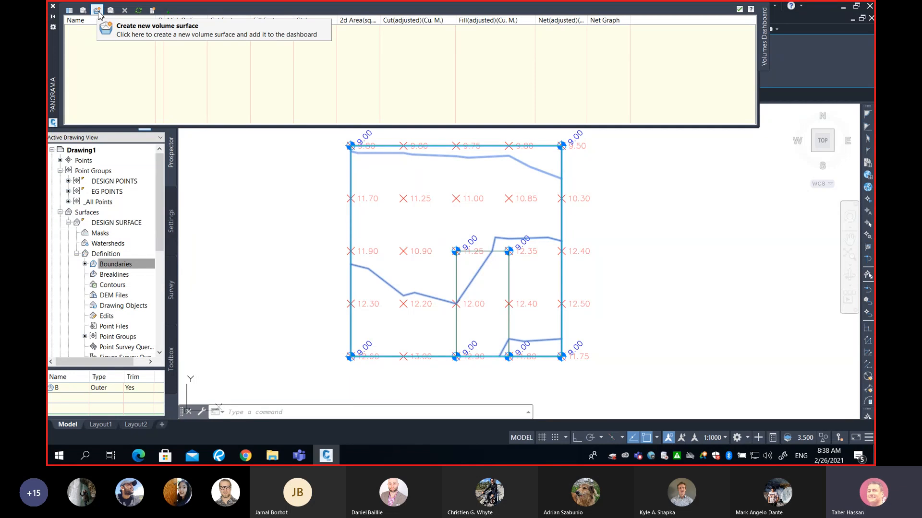
# Step: Start a new TIN volume surface from the Volumes Dashboard and name it CUT-FILL
pyautogui.click(98, 12)
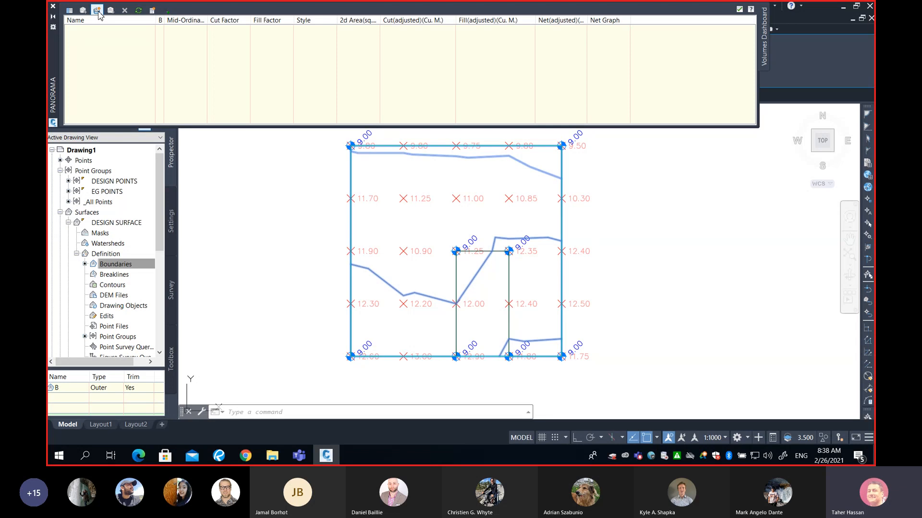
pyautogui.click(97, 12)
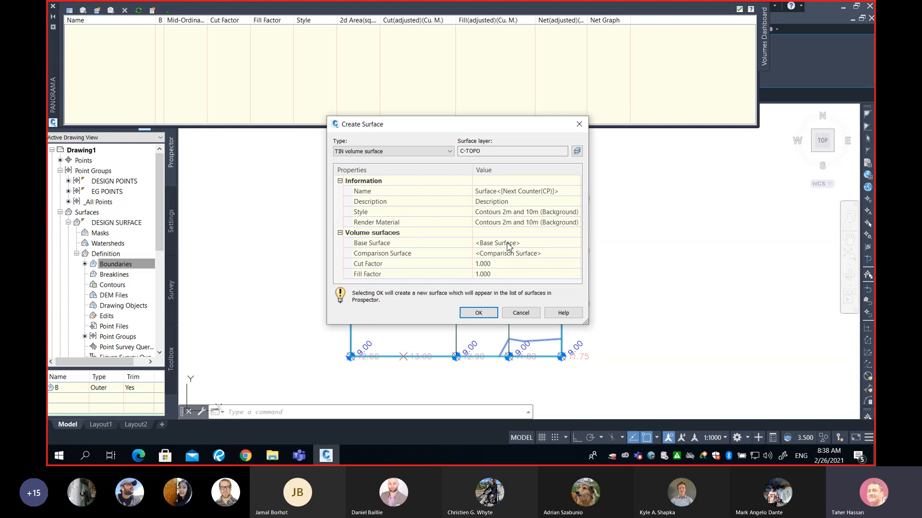
pyautogui.click(563, 192)
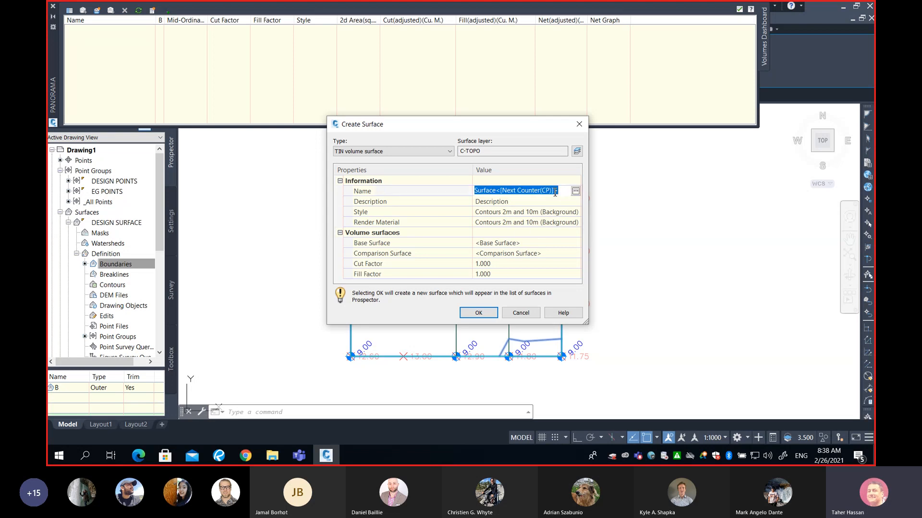
pyautogui.write('cut-f')
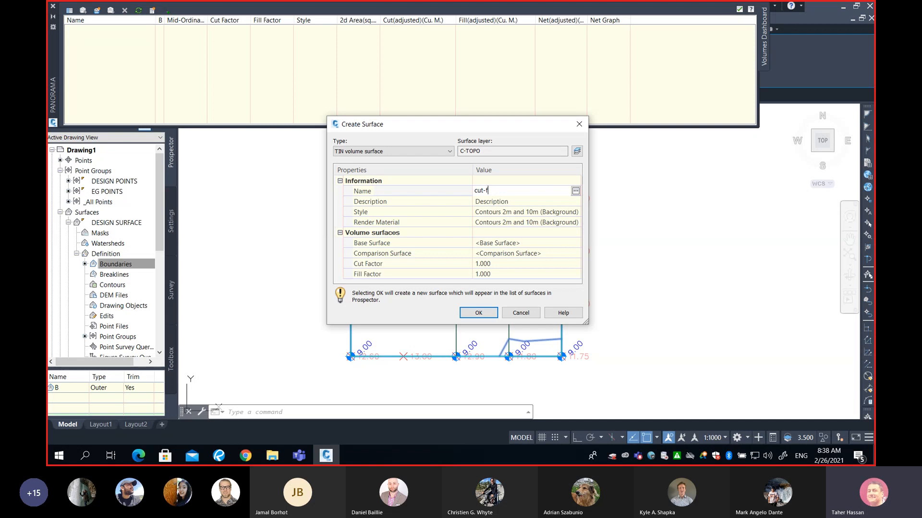
pyautogui.write('ILL')
pyautogui.press('BackSpace')
pyautogui.press('BackSpace')
pyautogui.press('BackSpace')
pyautogui.press('BackSpace')
pyautogui.press('BackSpace')
pyautogui.press('BackSpace')
pyautogui.press('BackSpace')
pyautogui.press('BackSpace')
pyautogui.write('CUT-FILL')
pyautogui.press('Return')
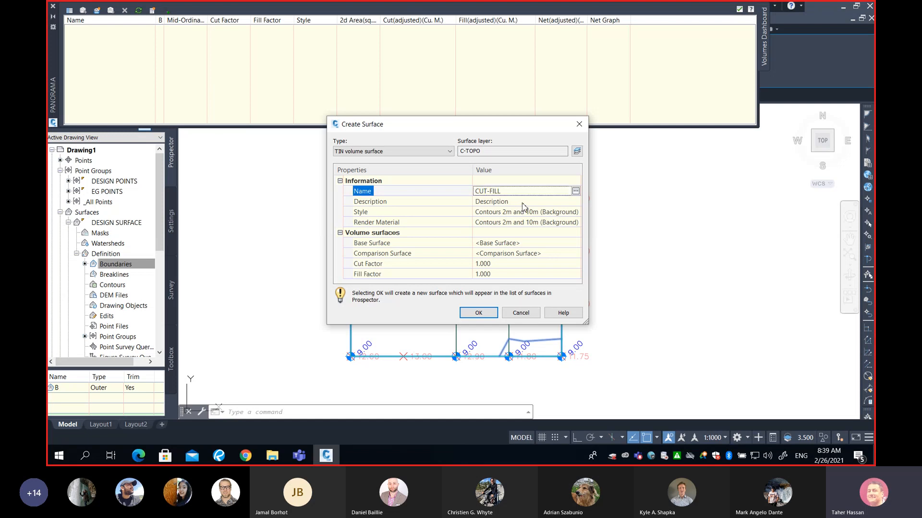
# Step: Review the new volume surface's description, render material, base and comparison fields, and check the existing ground diagram in the Revu grading PDF
pyautogui.click(524, 202)
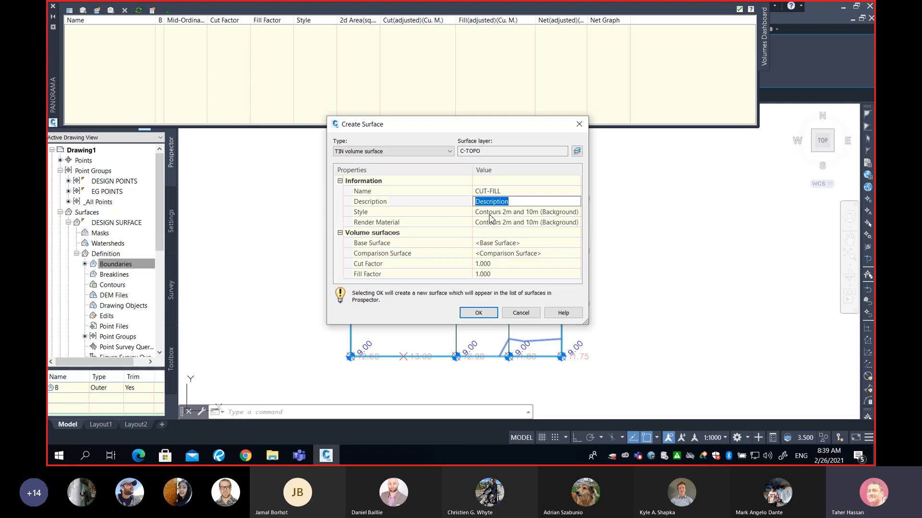
pyautogui.press('Return')
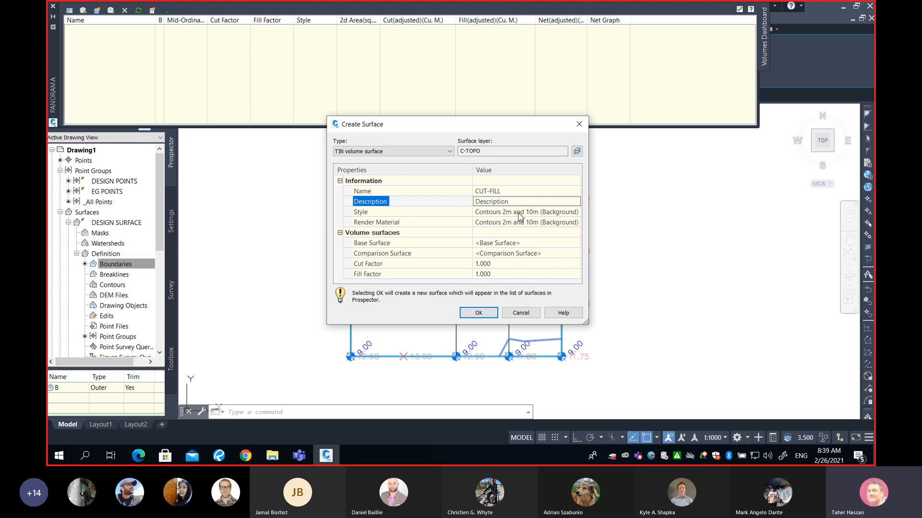
pyautogui.click(515, 224)
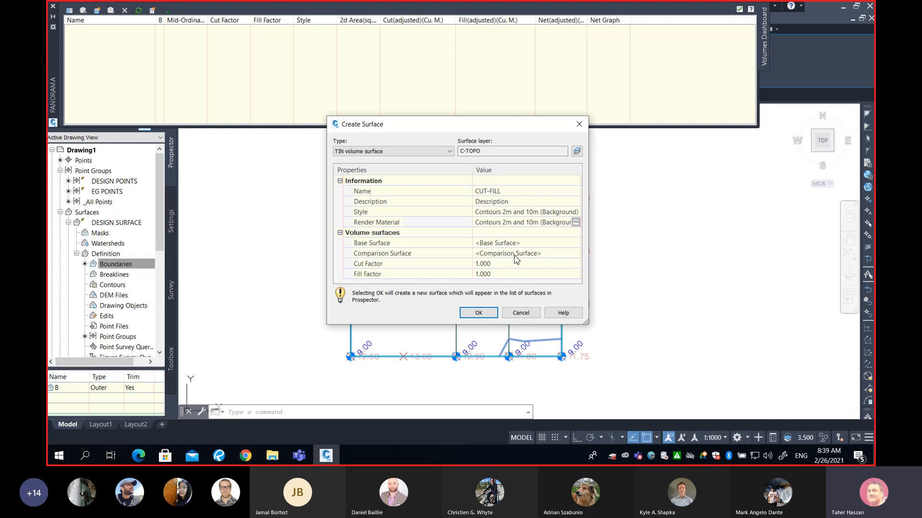
pyautogui.click(379, 245)
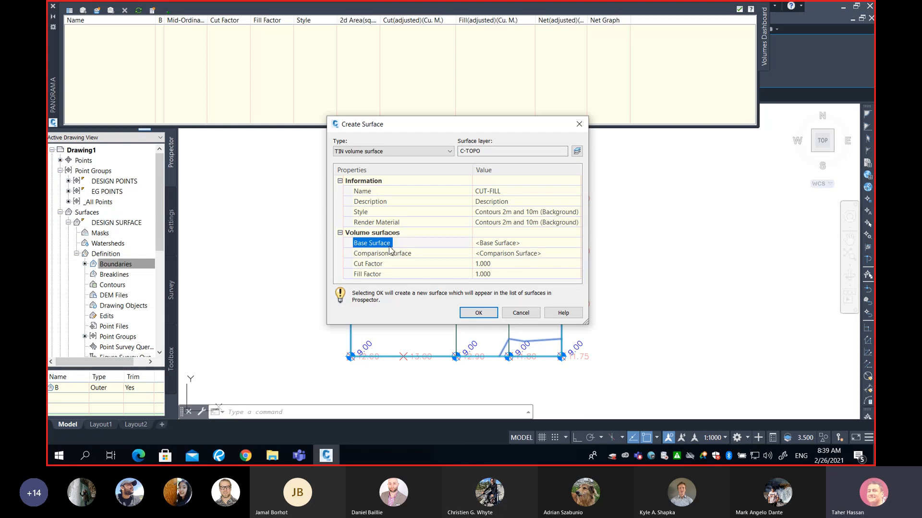
pyautogui.click(366, 255)
pyautogui.click(368, 245)
pyautogui.click(371, 254)
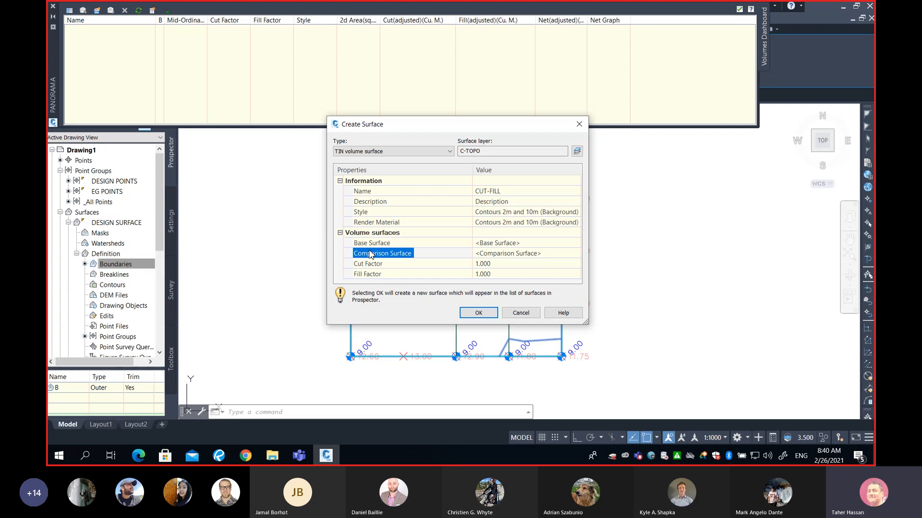
pyautogui.click(221, 458)
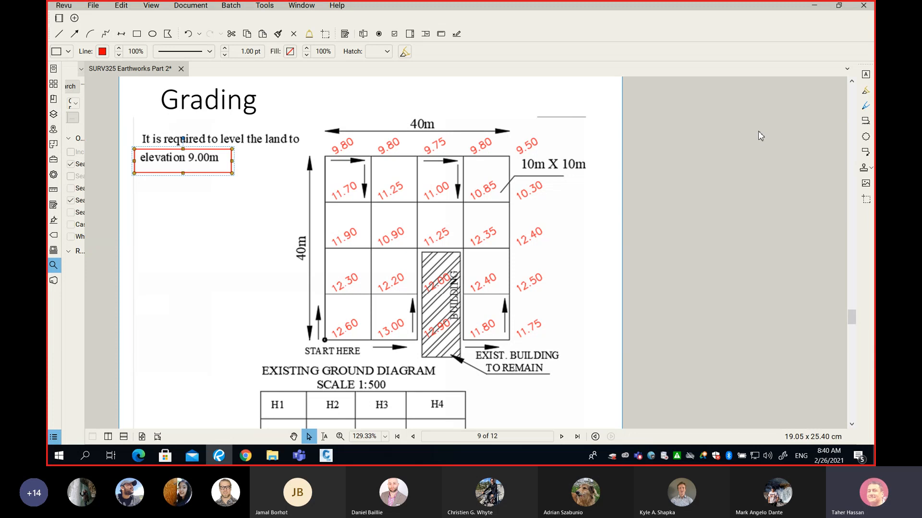
pyautogui.click(810, 10)
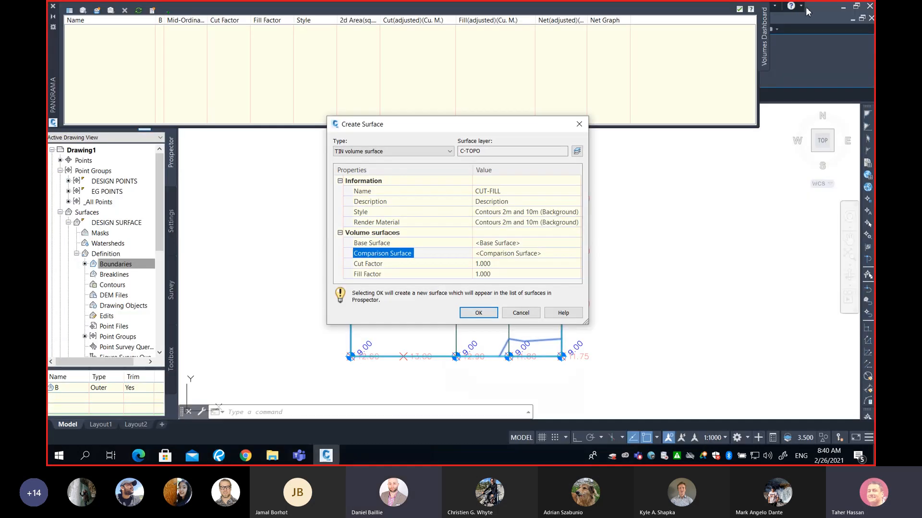
# Step: Assign EG SURFACE as the base surface and DESIGN SURFACE as the comparison surface of CUT-FILL
pyautogui.click(503, 244)
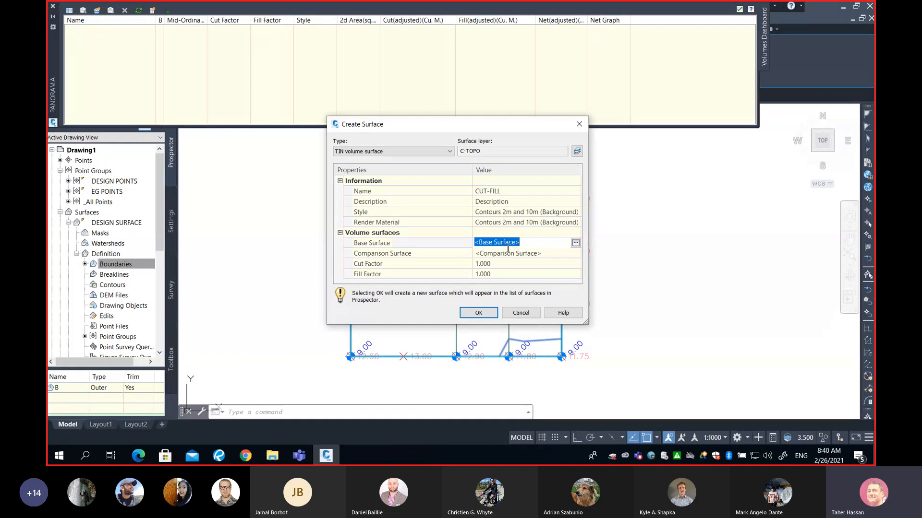
pyautogui.click(576, 243)
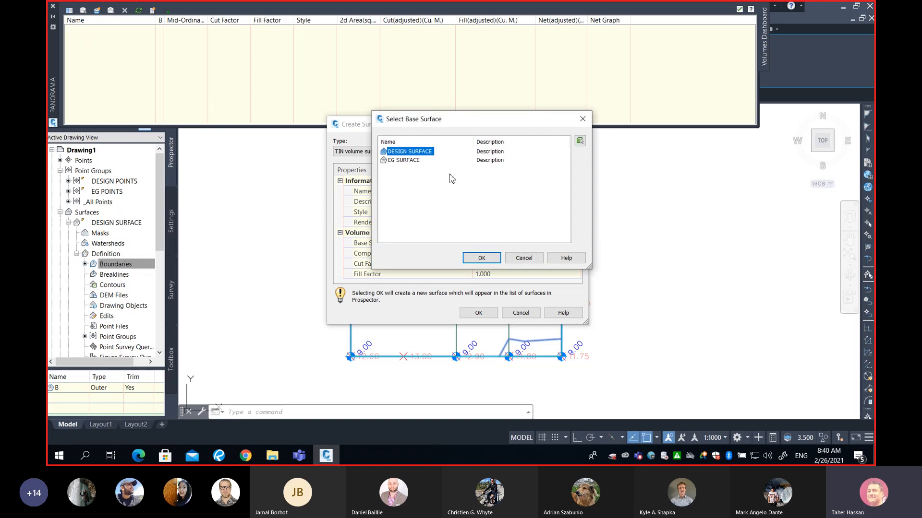
pyautogui.click(411, 162)
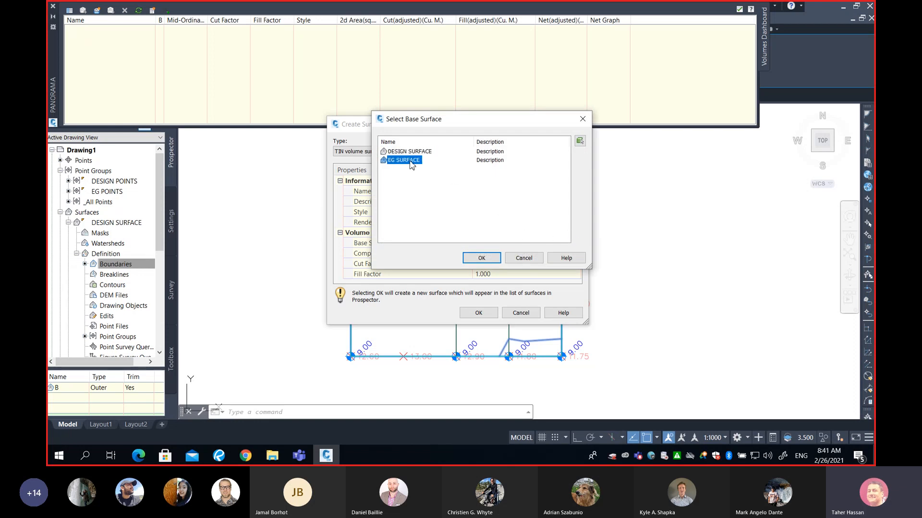
pyautogui.click(481, 258)
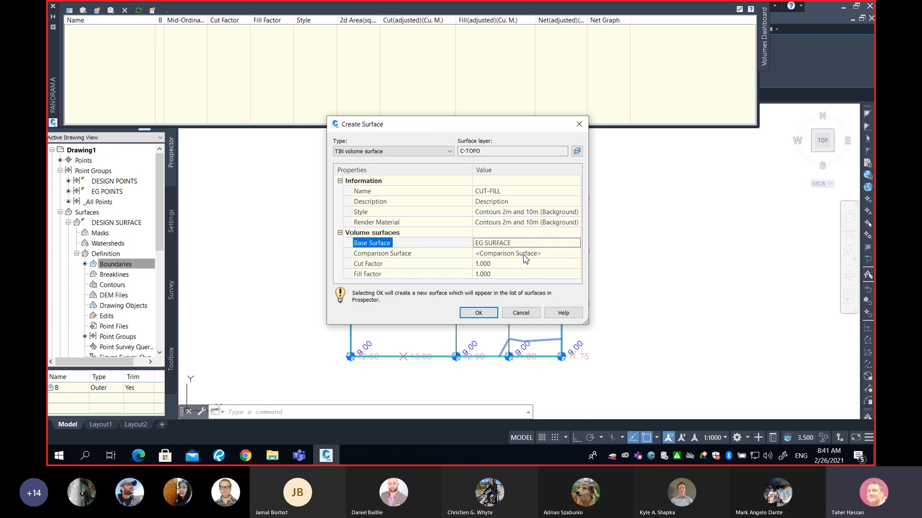
pyautogui.click(525, 255)
pyautogui.click(579, 253)
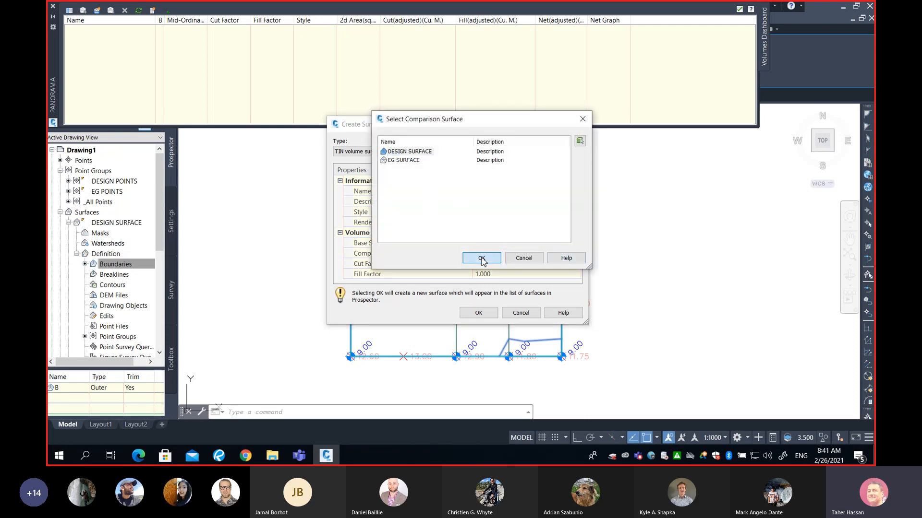
pyautogui.click(481, 258)
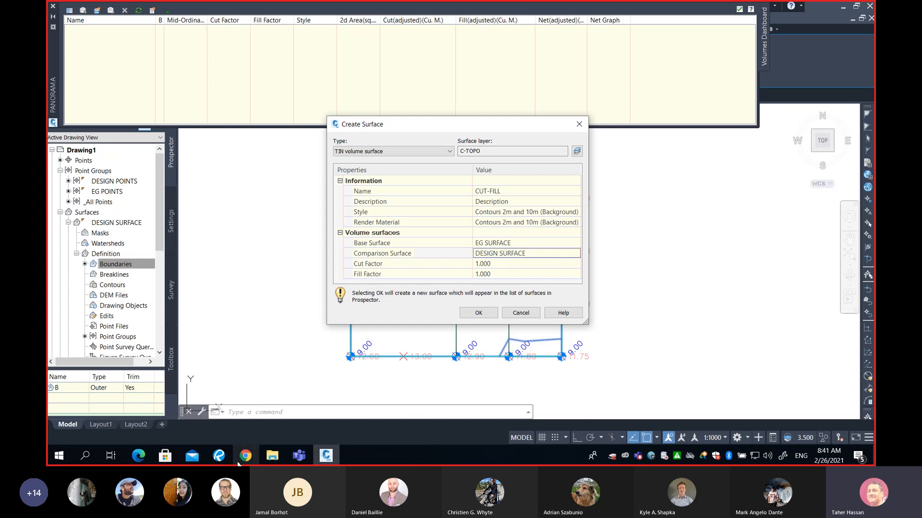
# Step: Compare the CUT-FILL volume surface settings with the existing ground diagram and required level on the Grading page in Revu
pyautogui.click(225, 455)
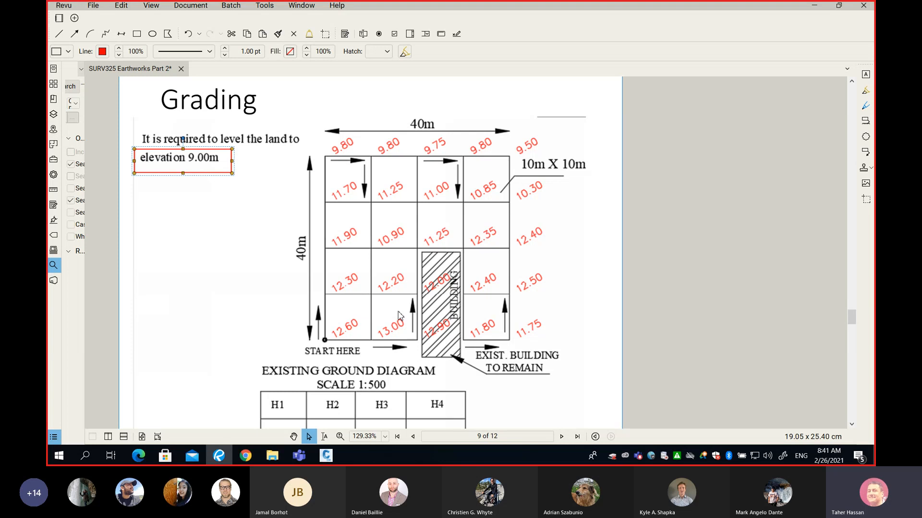
pyautogui.click(814, 6)
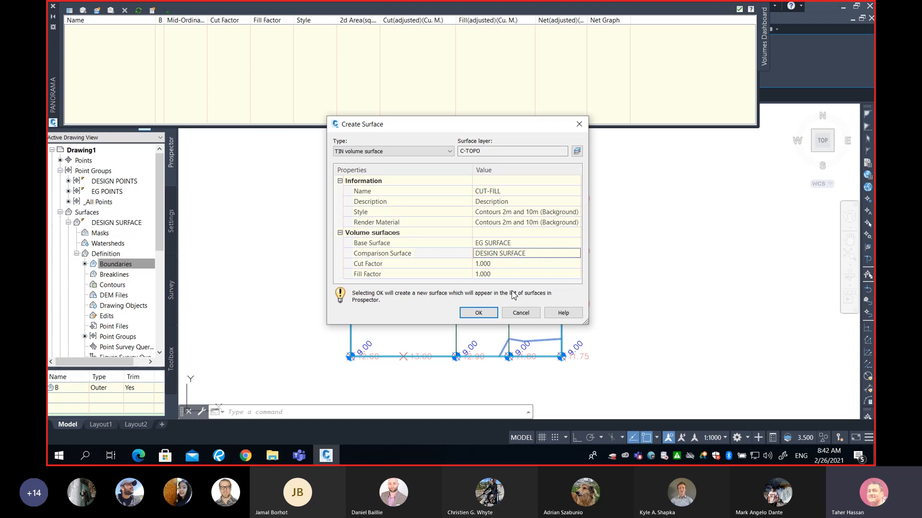
pyautogui.click(219, 456)
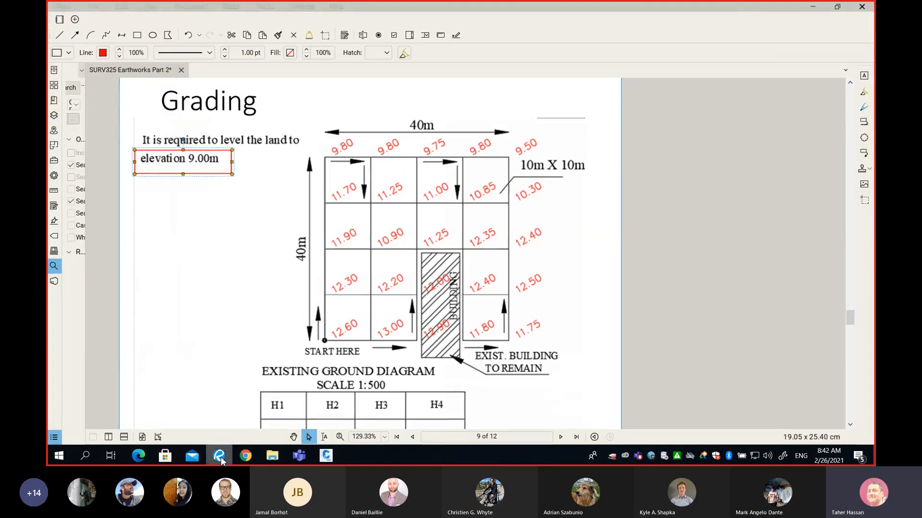
pyautogui.click(219, 456)
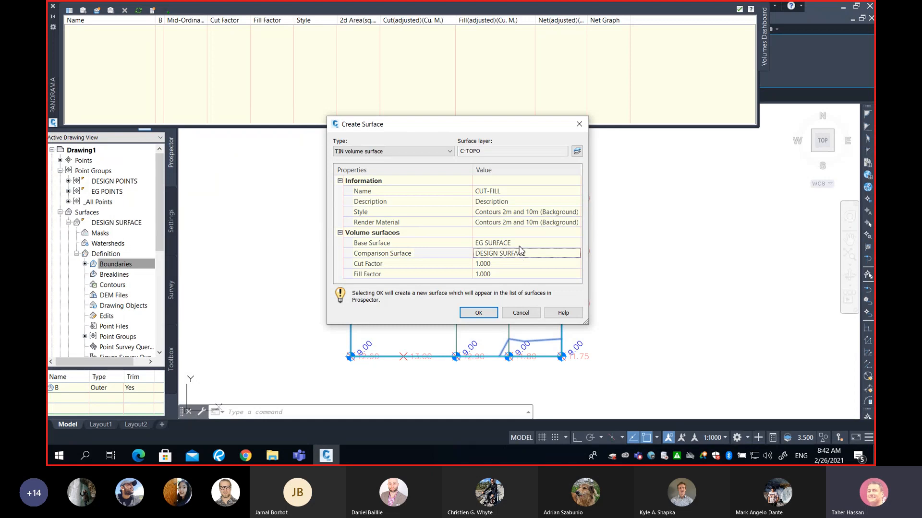
pyautogui.click(219, 456)
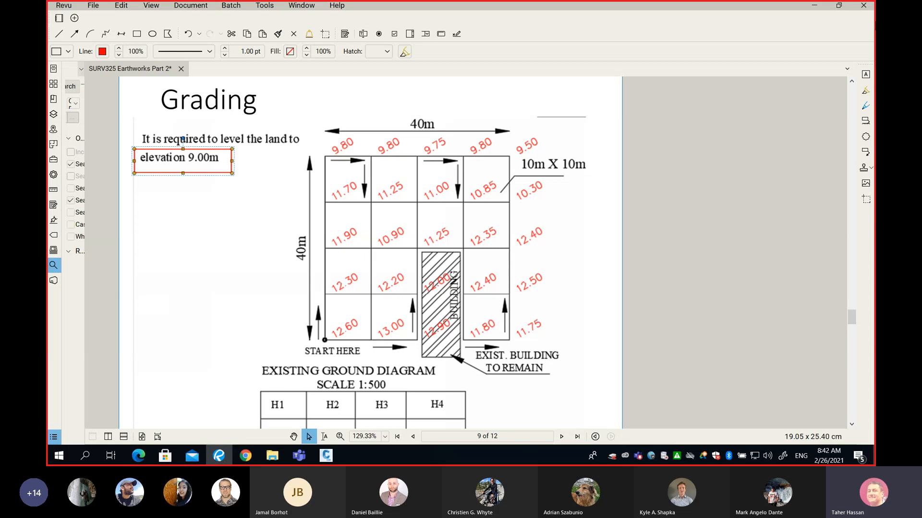
pyautogui.click(819, 6)
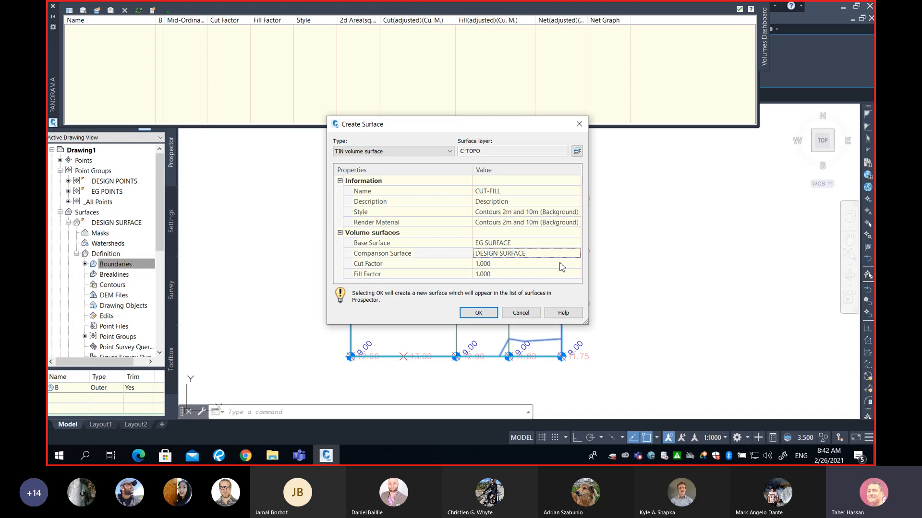
# Step: Check the base and comparison surfaces and the cut and fill factors of 1.000, and create the CUT-FILL volume surface
pyautogui.click(245, 456)
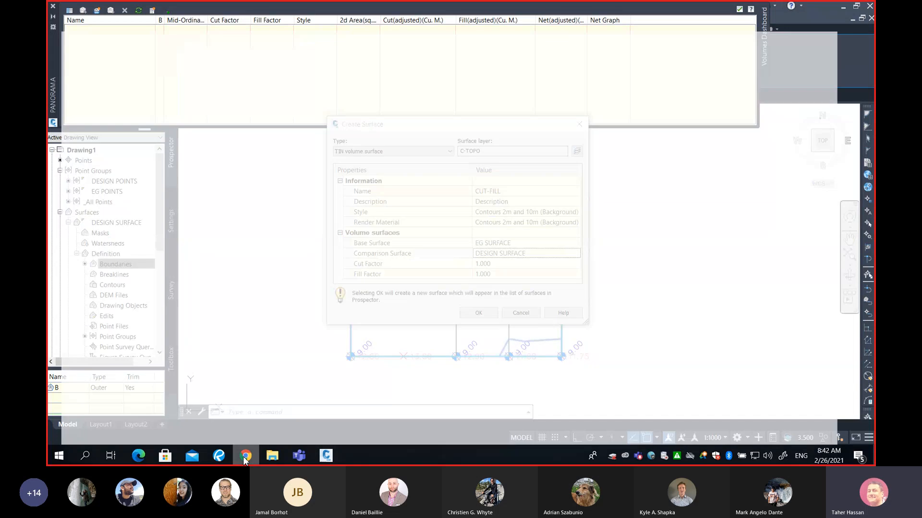
pyautogui.click(812, 7)
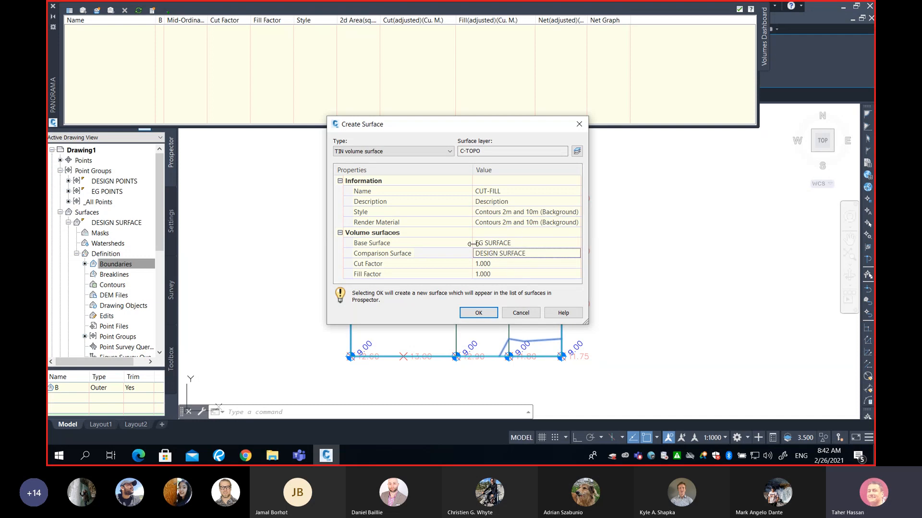
pyautogui.click(388, 244)
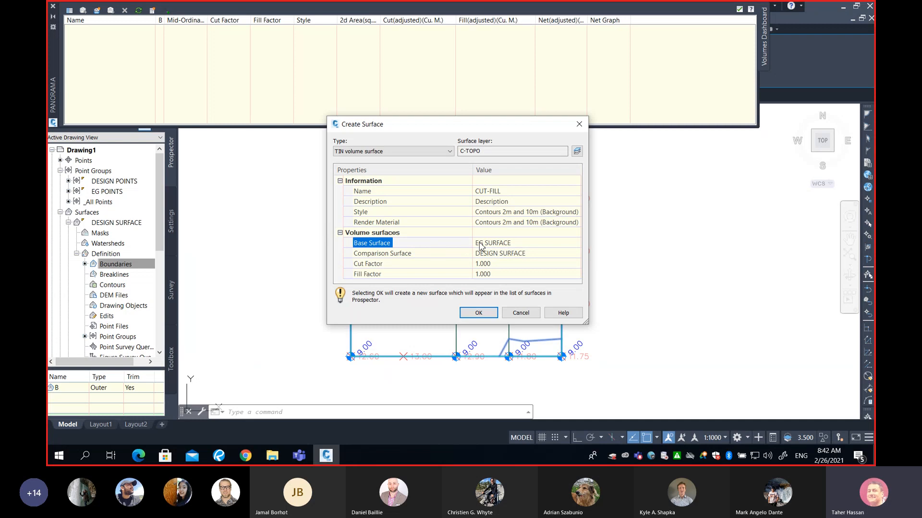
pyautogui.click(398, 256)
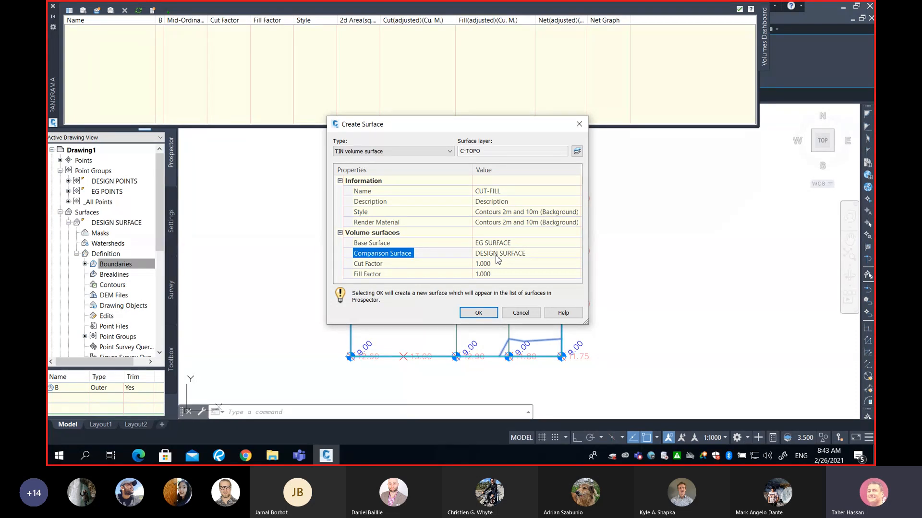
pyautogui.click(519, 264)
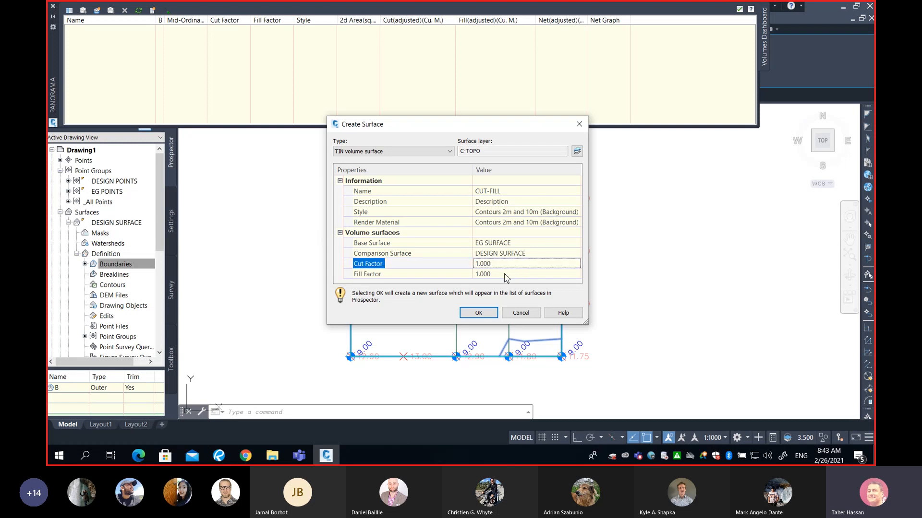
pyautogui.click(495, 276)
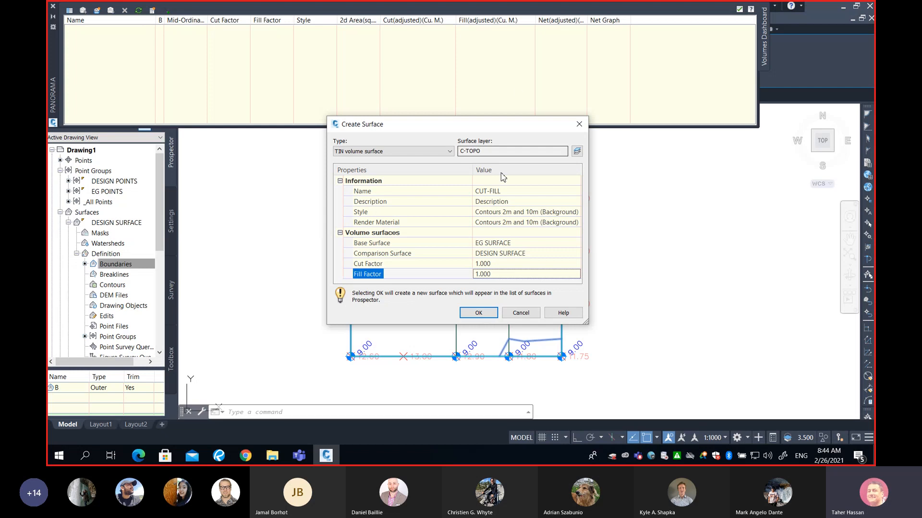
pyautogui.click(478, 313)
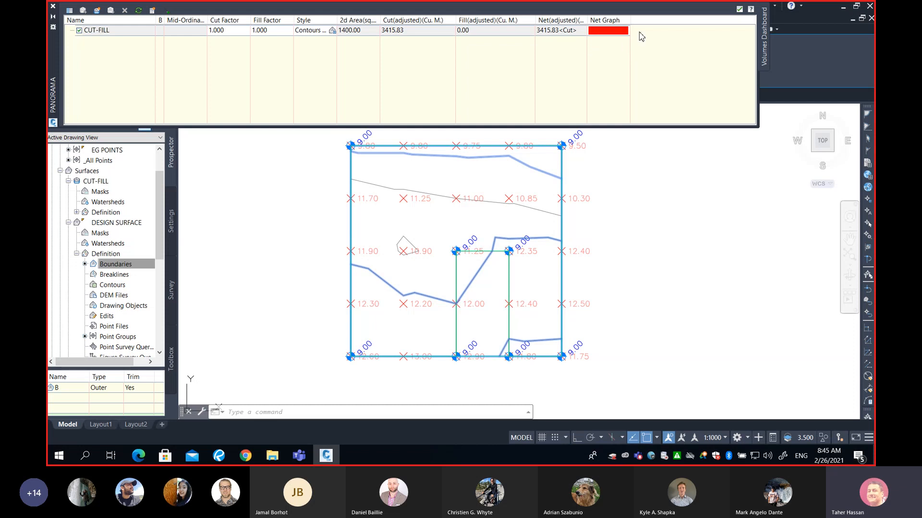
# Step: Compare the CUT-FILL volumes in the dashboard with the hand-calculated volume and ground diagram on the Grading page in Revu
pyautogui.click(218, 458)
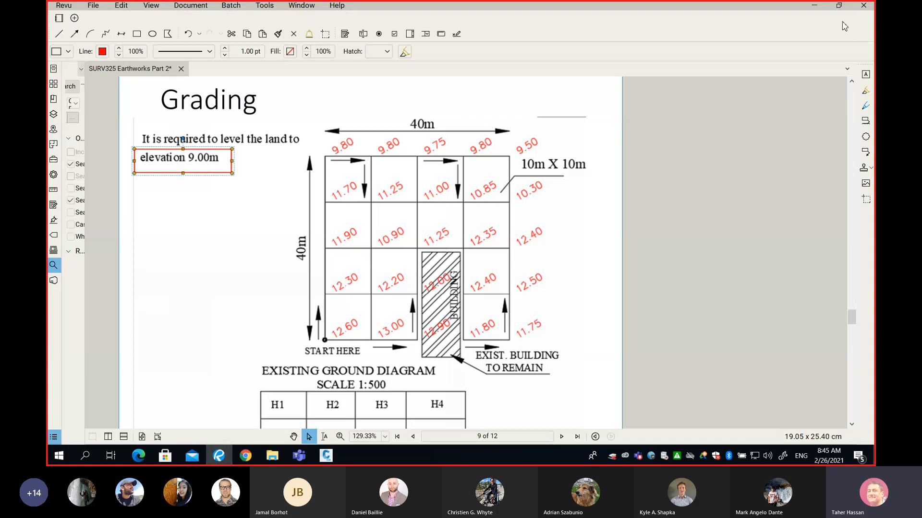
pyautogui.click(840, 7)
pyautogui.scroll(-10, 316, 248)
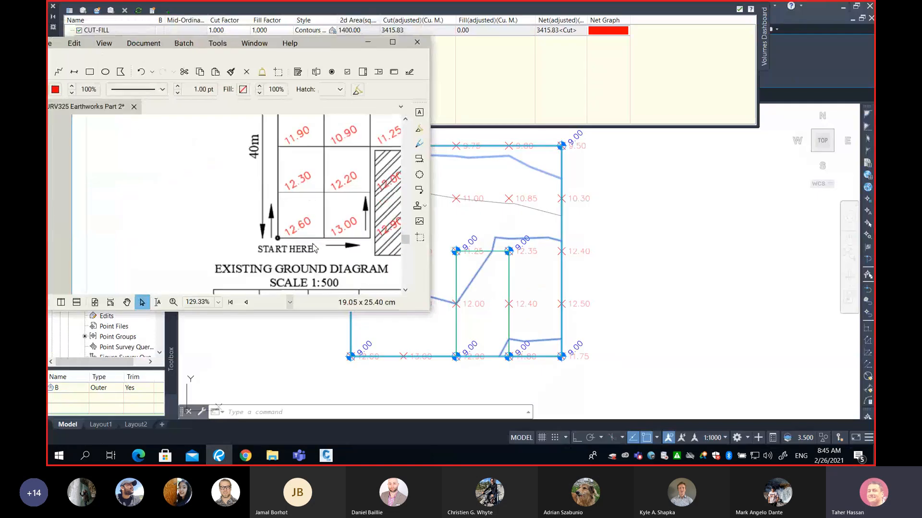
pyautogui.scroll(-3, 314, 246)
pyautogui.moveTo(342, 184); pyautogui.dragTo(141, 213, button='middle')
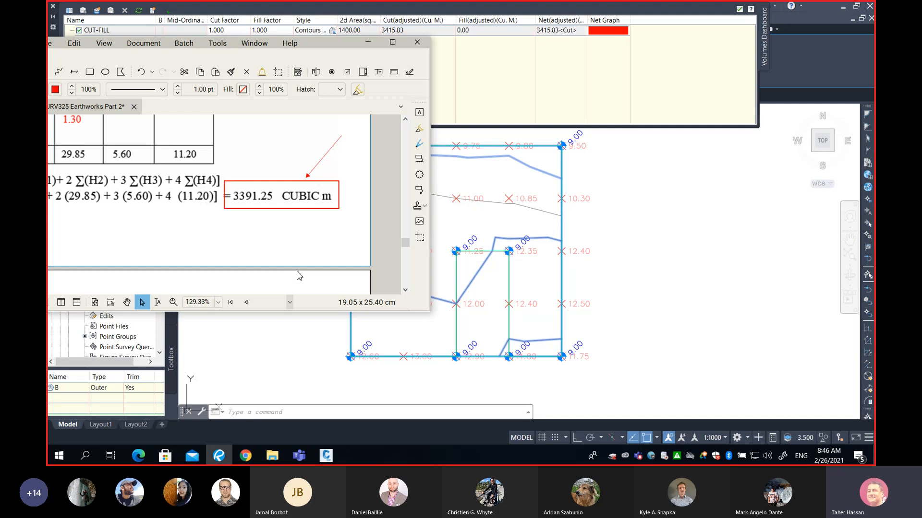
pyautogui.moveTo(263, 195); pyautogui.dragTo(325, 252, button='middle')
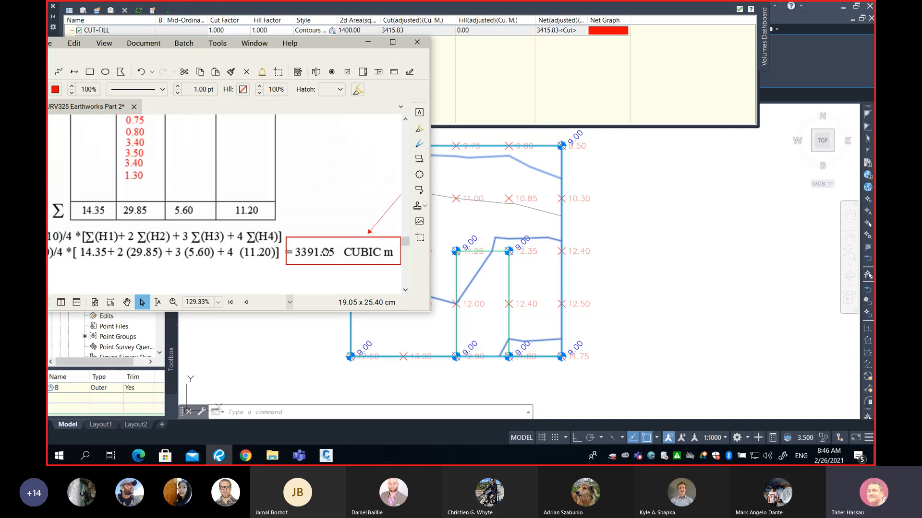
pyautogui.scroll(5, 288, 201)
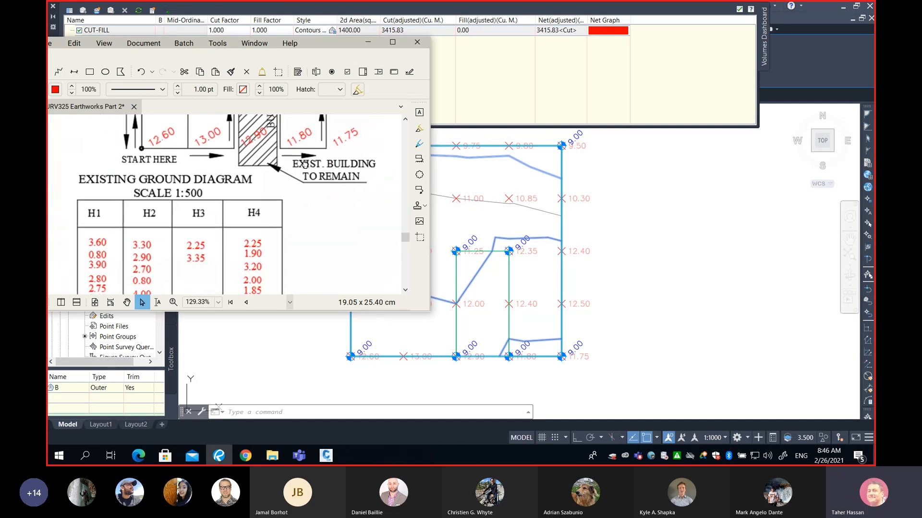
pyautogui.scroll(4, 305, 164)
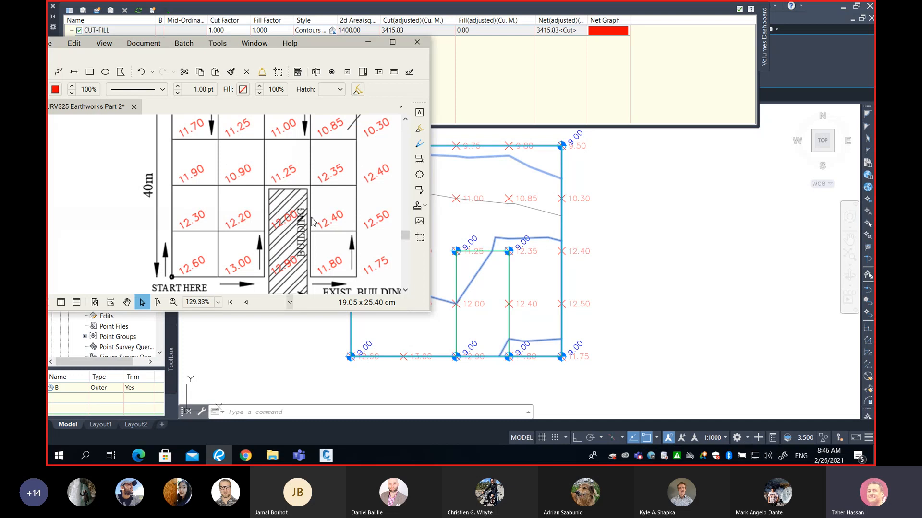
pyautogui.click(375, 46)
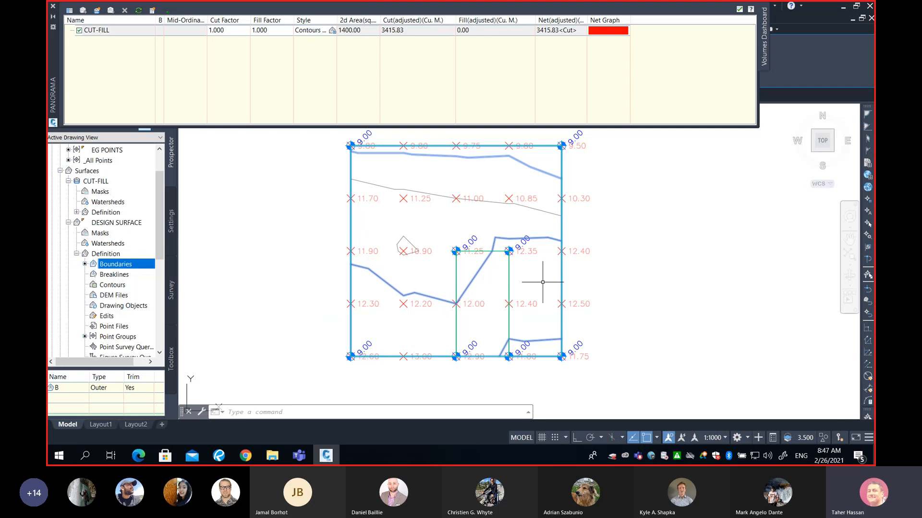
# Step: Review the hand calculation in Revu and box the (10*10)/4 term of the first volume formula with a red rectangle
pyautogui.moveTo(542, 282)
pyautogui.click(225, 456)
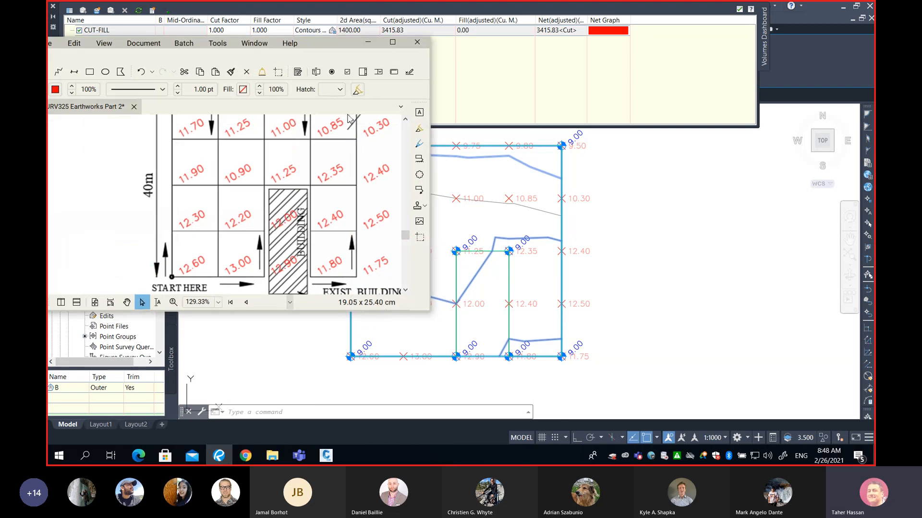
pyautogui.click(395, 45)
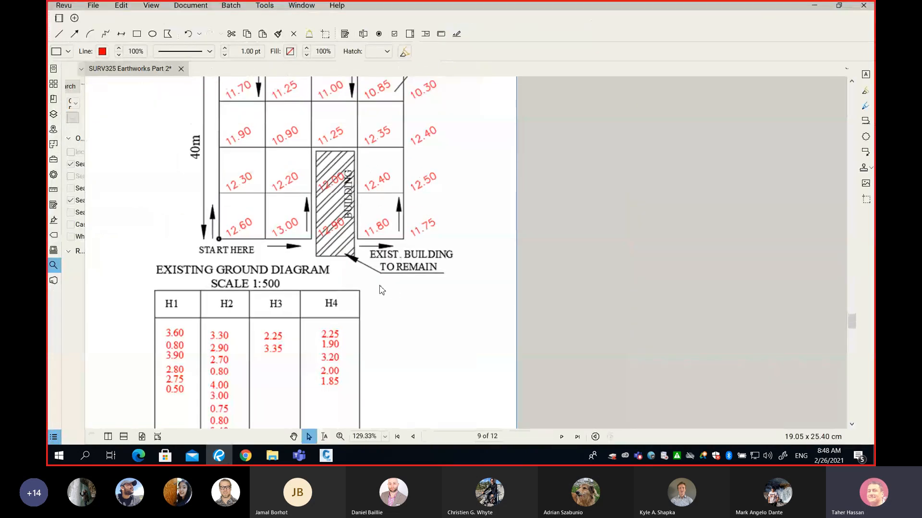
pyautogui.scroll(-3, 384, 290)
pyautogui.scroll(-1, 532, 249)
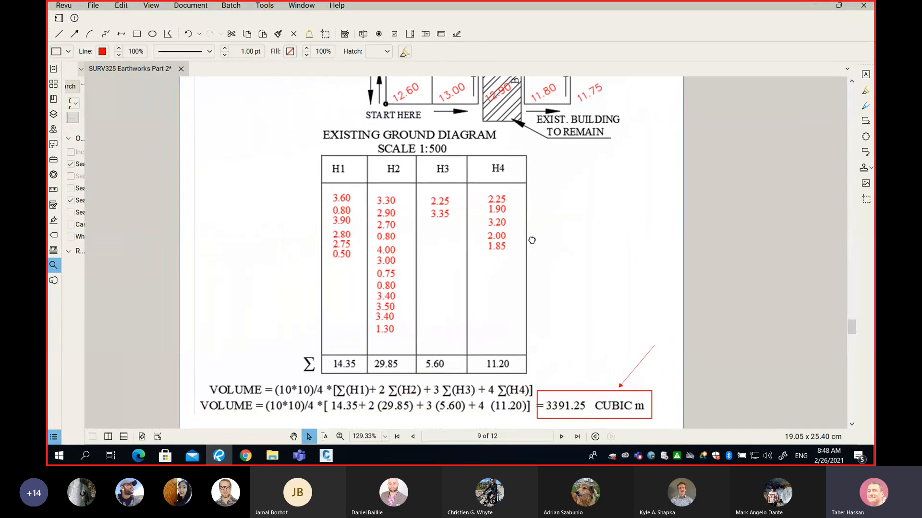
pyautogui.scroll(2, 528, 307)
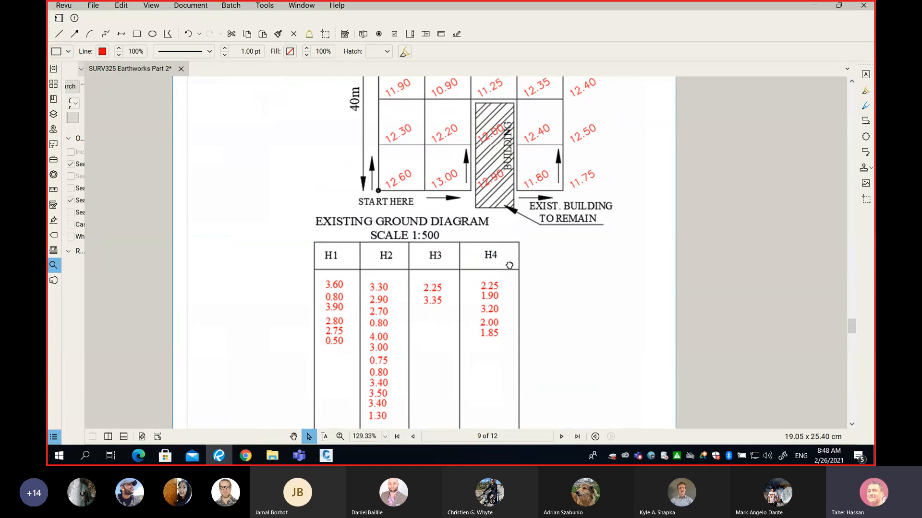
pyautogui.scroll(-3, 480, 336)
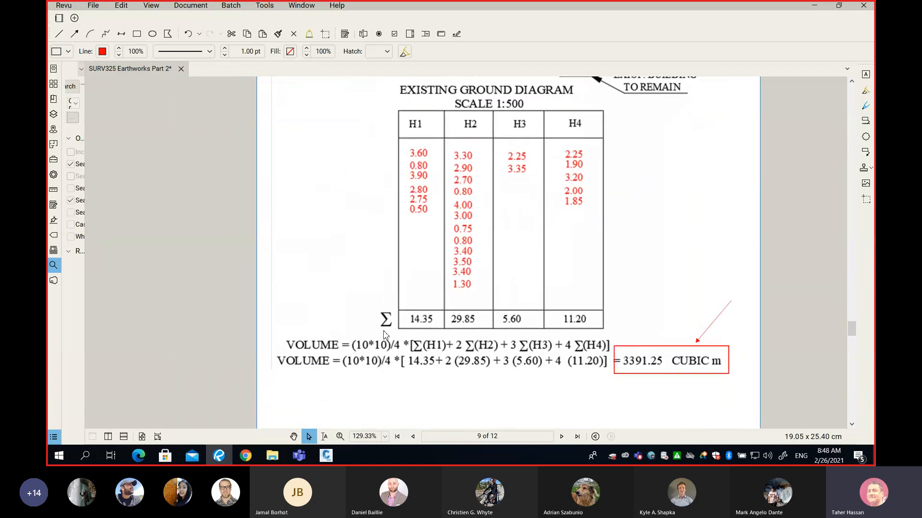
pyautogui.press('r')
pyautogui.moveTo(349, 334); pyautogui.dragTo(406, 353)
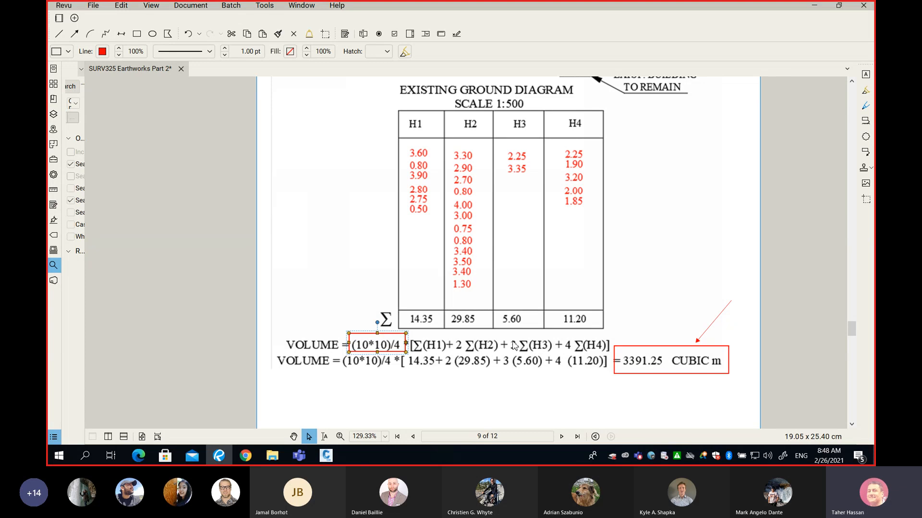
pyautogui.scroll(5, 522, 333)
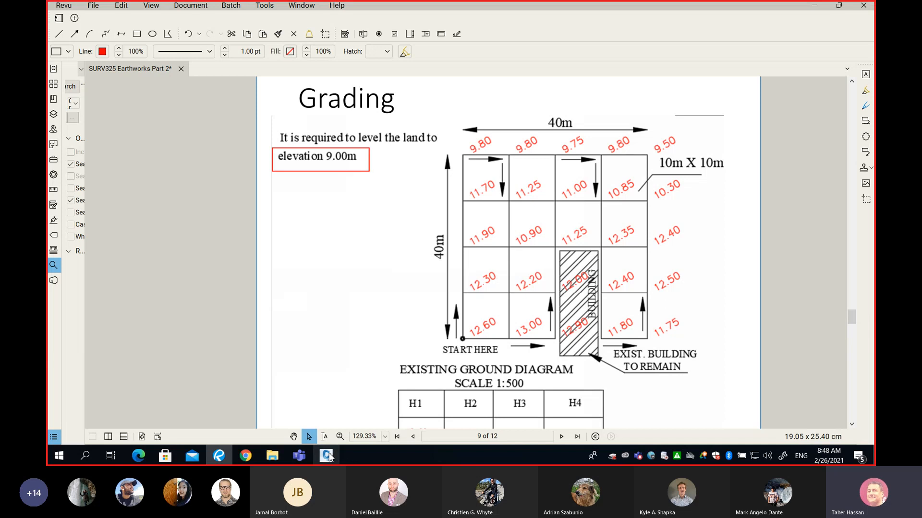
# Step: Switch to Civil 3D and inspect the existing ground, design and volume surfaces in 3D from several angles in the Object Viewer
pyautogui.click(326, 455)
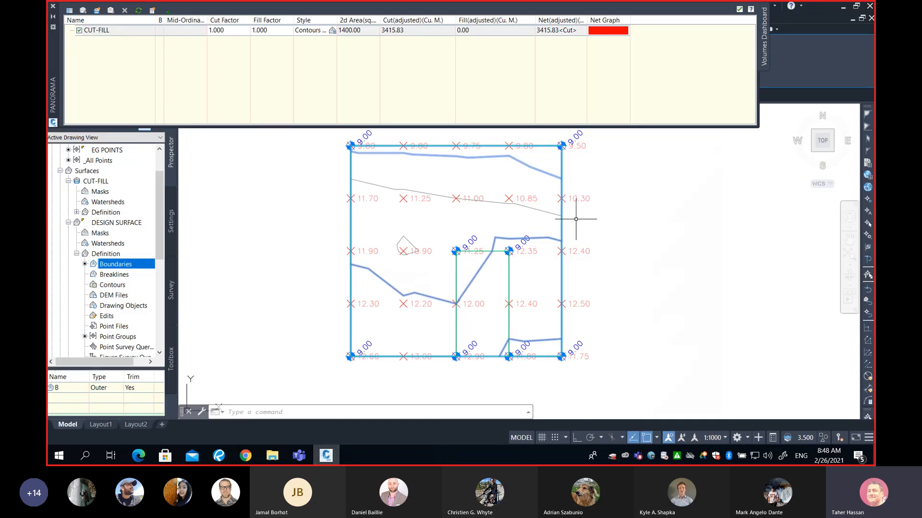
pyautogui.press('Escape')
pyautogui.moveTo(580, 220); pyautogui.dragTo(553, 220)
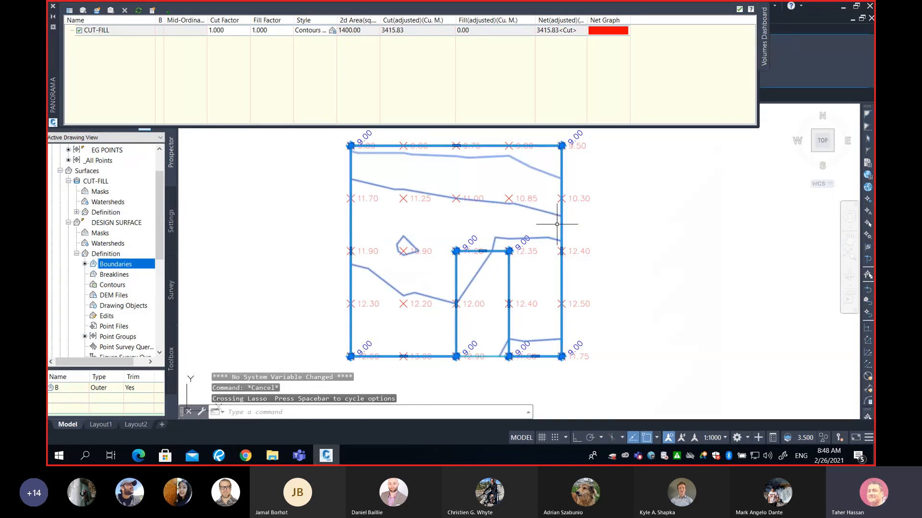
pyautogui.rightClick(557, 224)
pyautogui.click(591, 335)
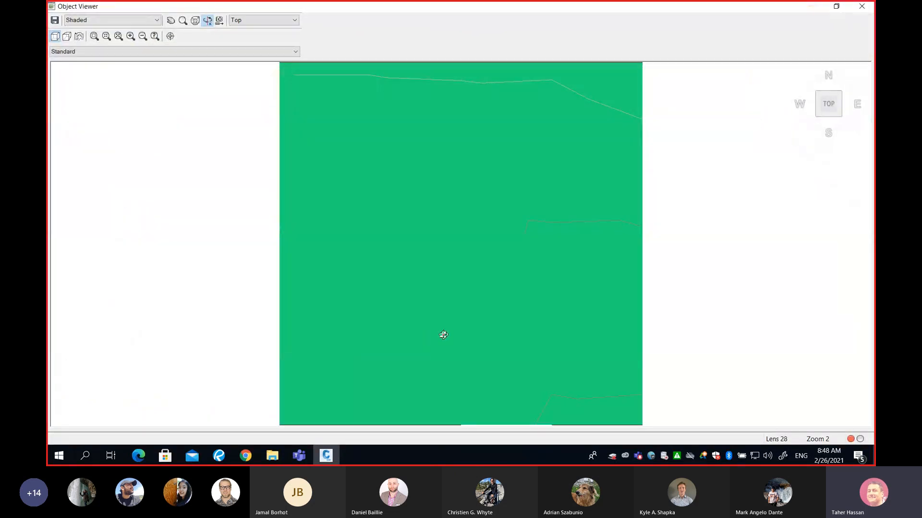
pyautogui.moveTo(442, 333); pyautogui.dragTo(518, 297)
pyautogui.scroll(6, 519, 297)
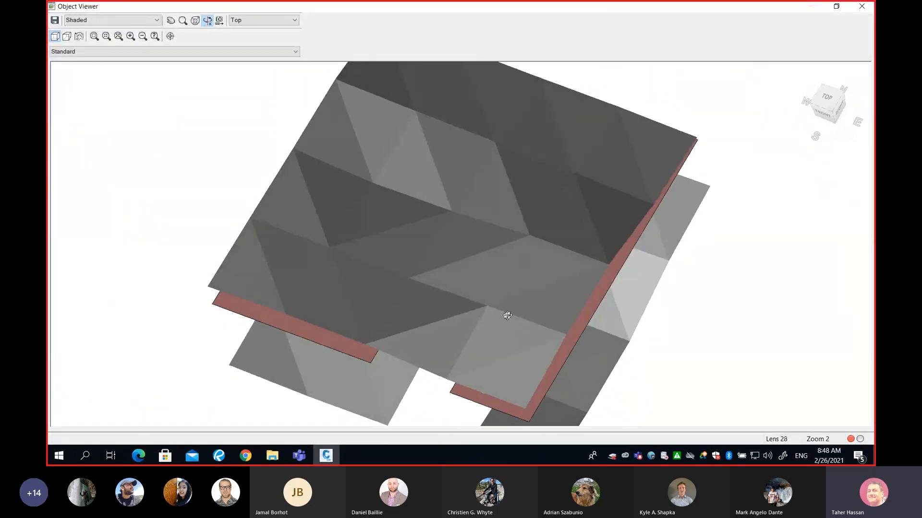
pyautogui.scroll(-6, 488, 245)
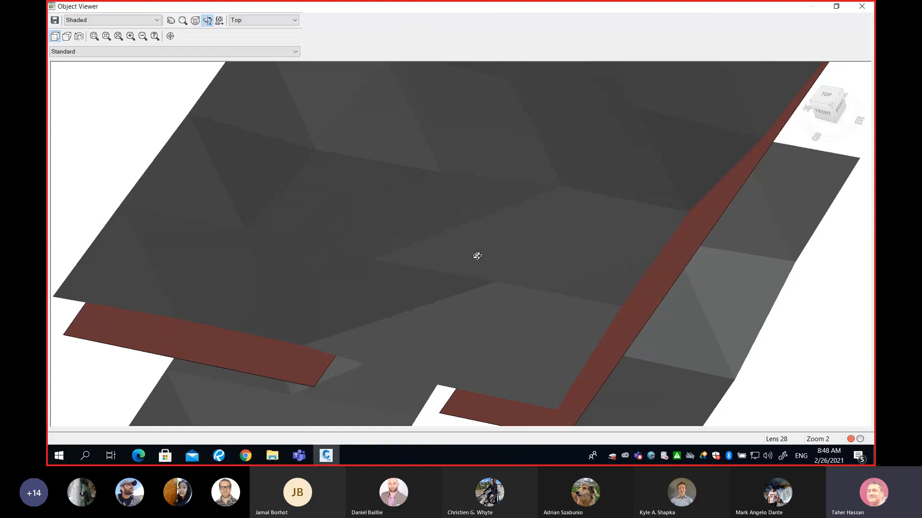
pyautogui.moveTo(473, 261); pyautogui.dragTo(531, 266)
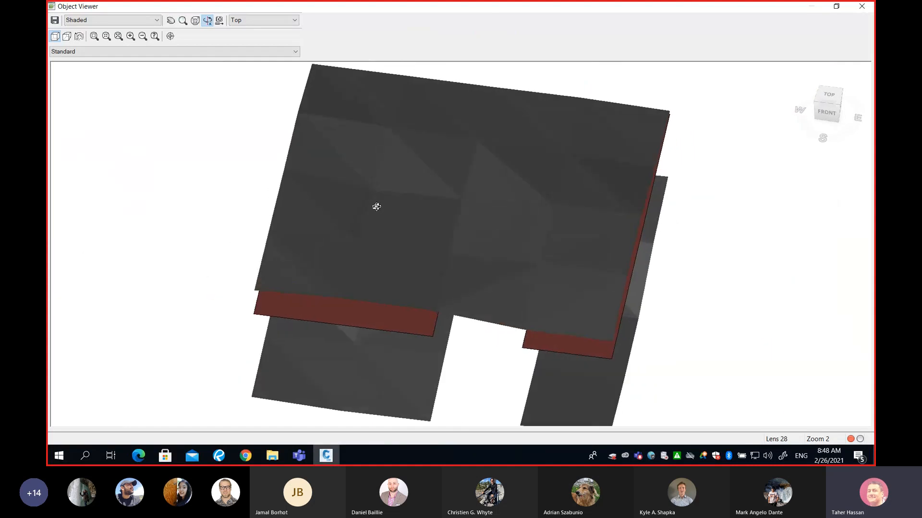
pyautogui.moveTo(374, 206); pyautogui.dragTo(488, 286)
pyautogui.scroll(-5, 485, 284)
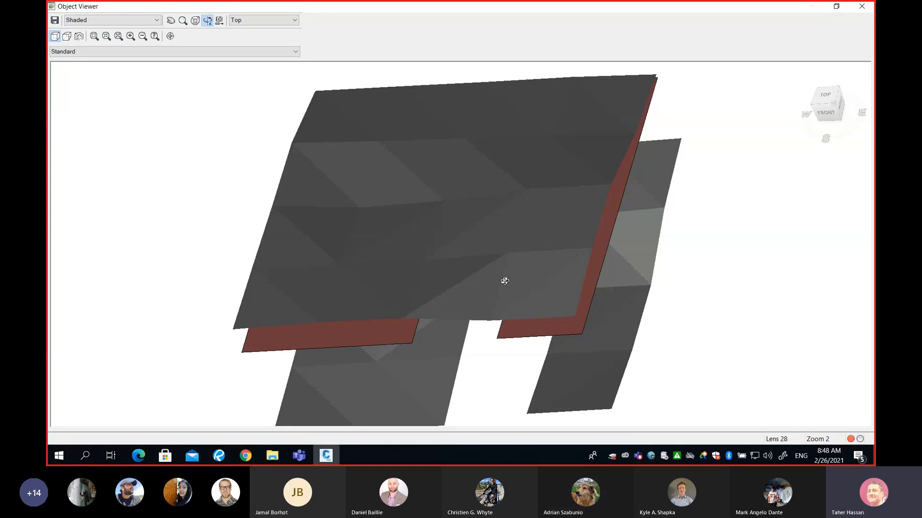
pyautogui.click(860, 10)
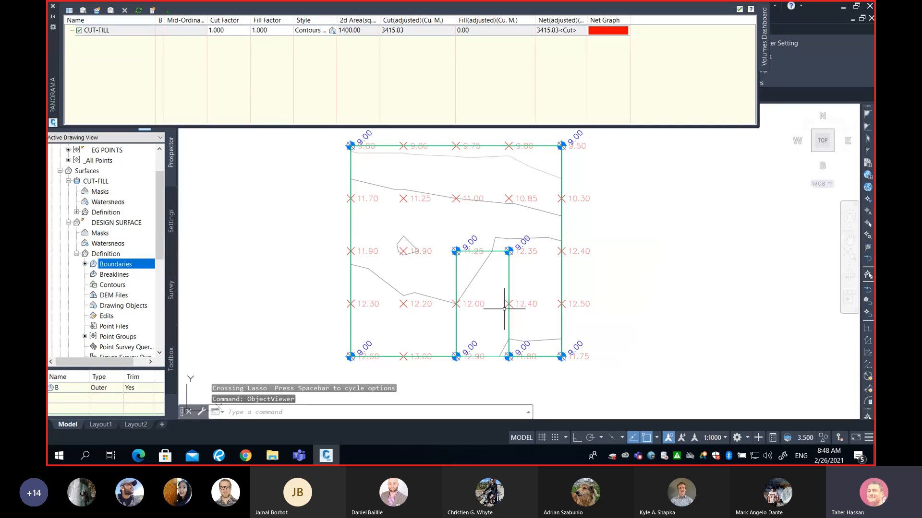
# Step: Collapse the DESIGN SURFACE definition and the DESIGN SURFACE and CUT-FILL branches in the surfaces tree
pyautogui.moveTo(504, 309)
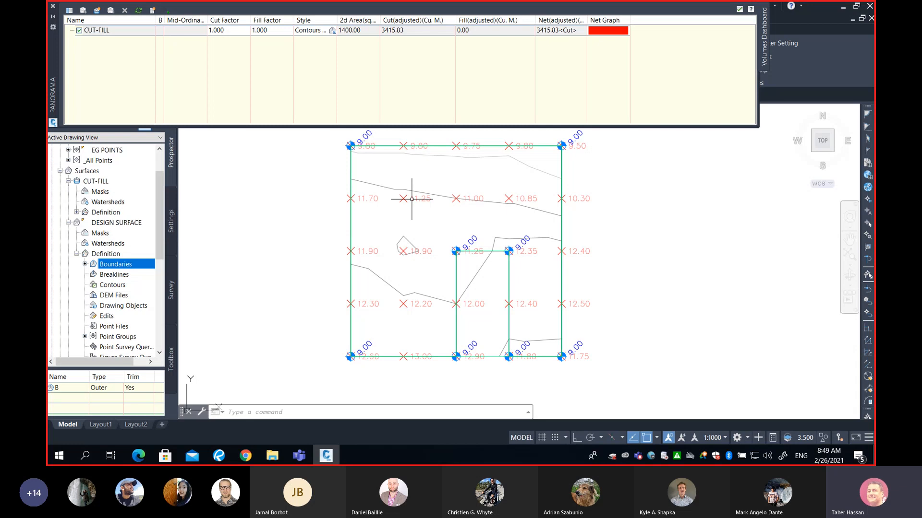
pyautogui.moveTo(407, 198); pyautogui.dragTo(472, 260, button='middle')
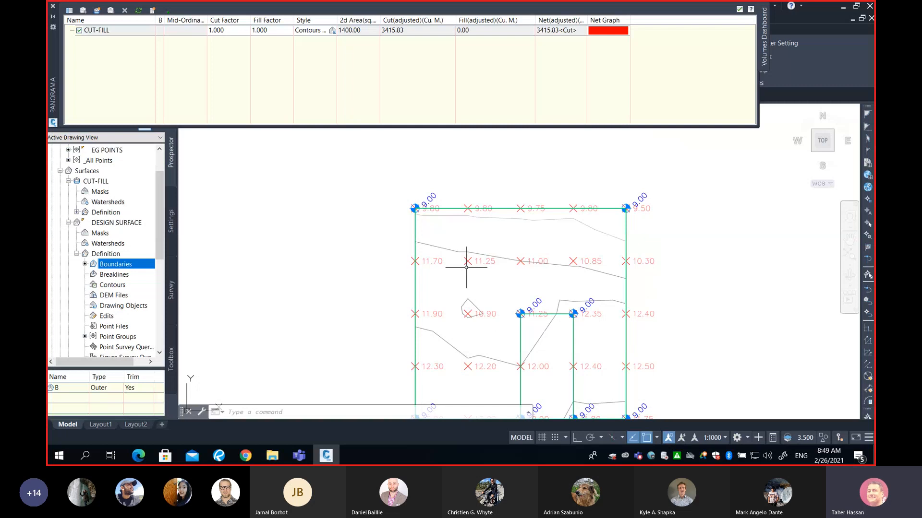
pyautogui.moveTo(494, 283); pyautogui.dragTo(445, 244, button='middle')
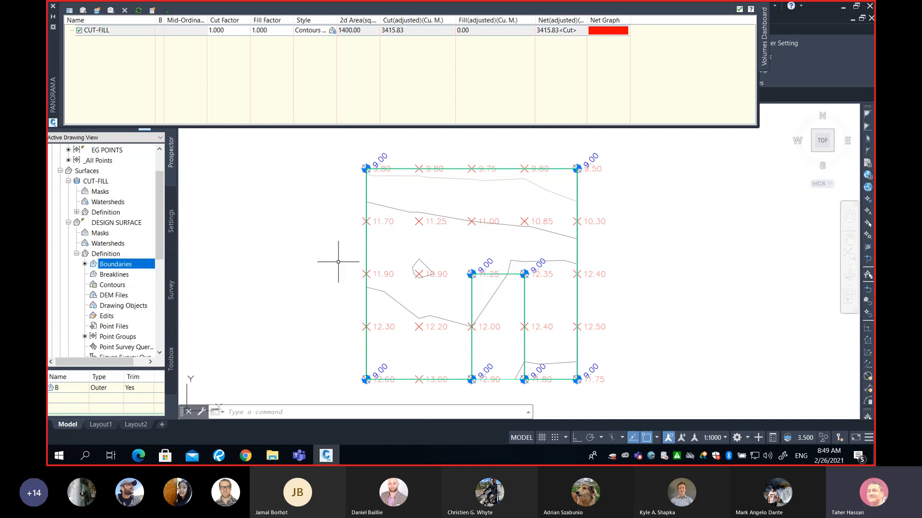
pyautogui.click(76, 253)
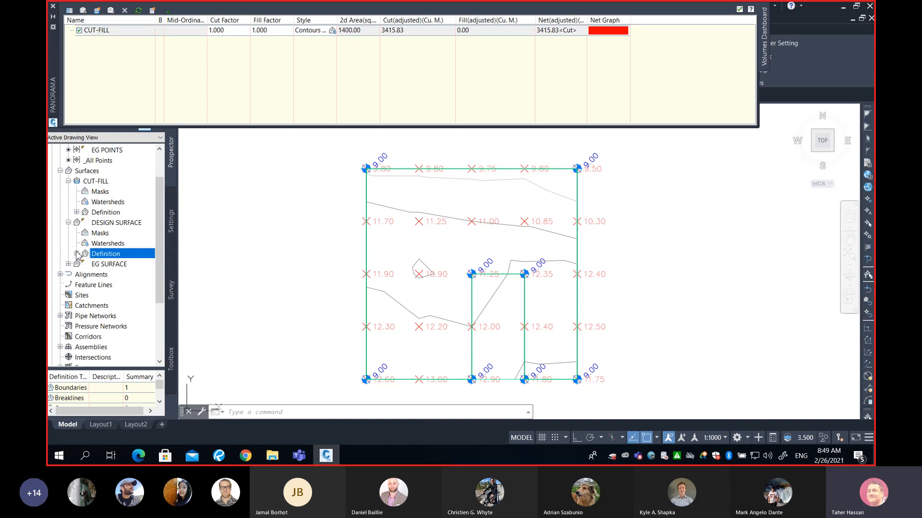
pyautogui.click(69, 222)
pyautogui.click(69, 182)
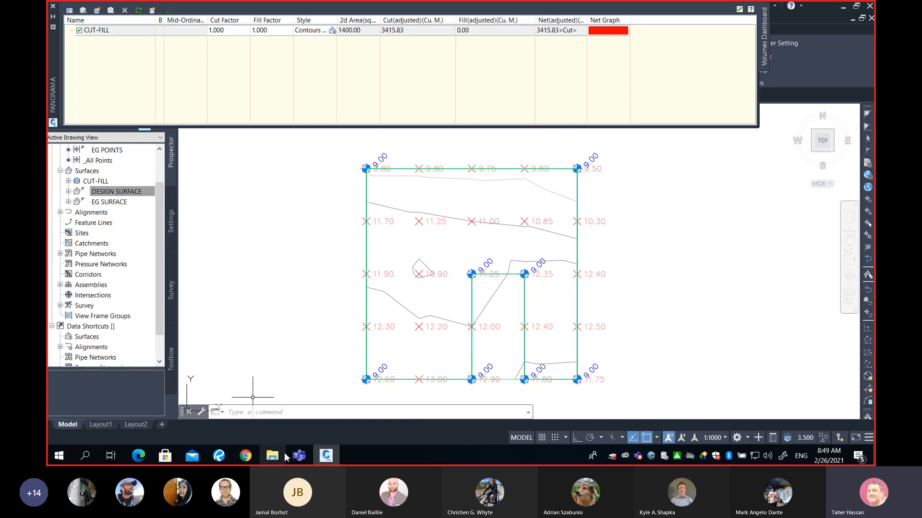
# Step: Switch to Revu, strike through the required elevation 9.00m with a red diagonal line and add a red text box reading 11 below it
pyautogui.click(219, 456)
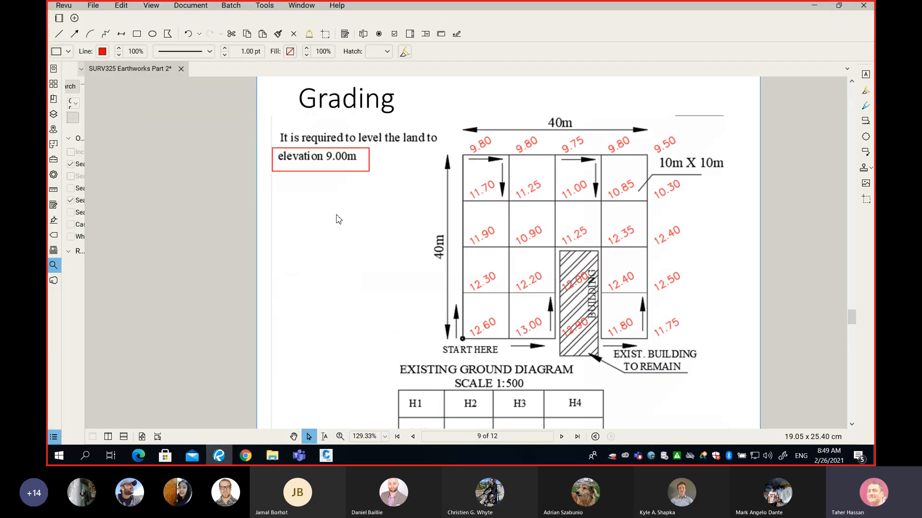
pyautogui.press('l')
pyautogui.click(346, 142)
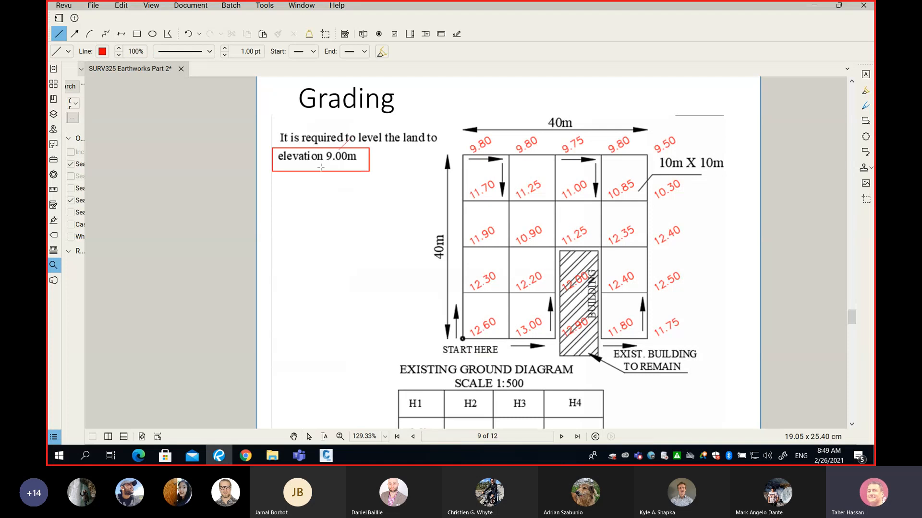
pyautogui.click(312, 178)
pyautogui.press('t')
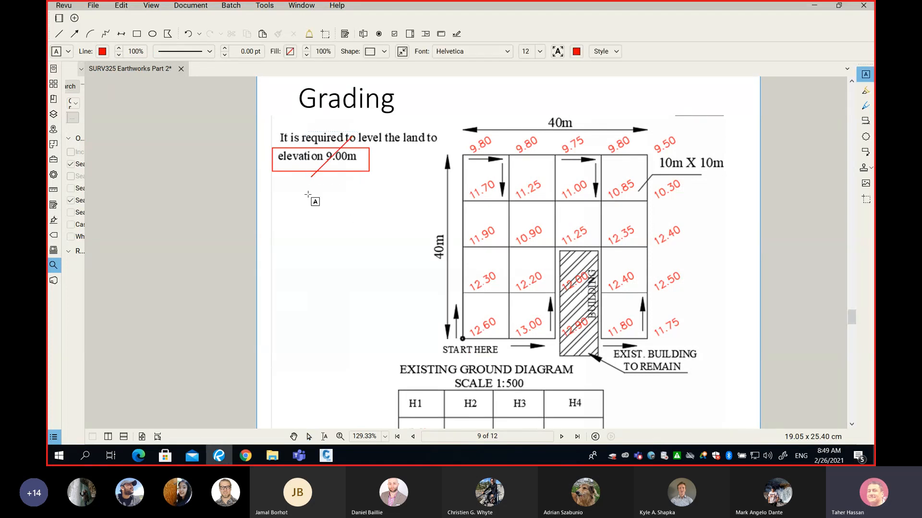
pyautogui.moveTo(309, 192); pyautogui.dragTo(372, 219)
pyautogui.write('1')
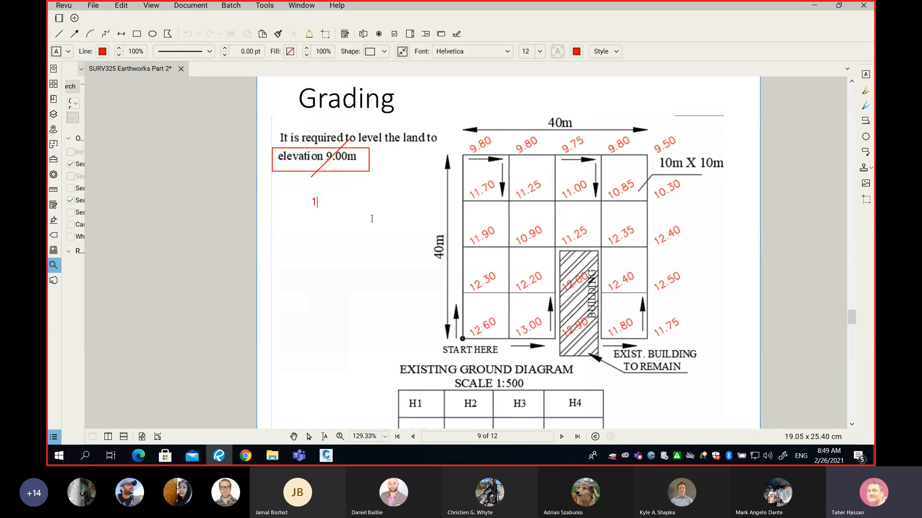
pyautogui.write('1')
pyautogui.click(363, 271)
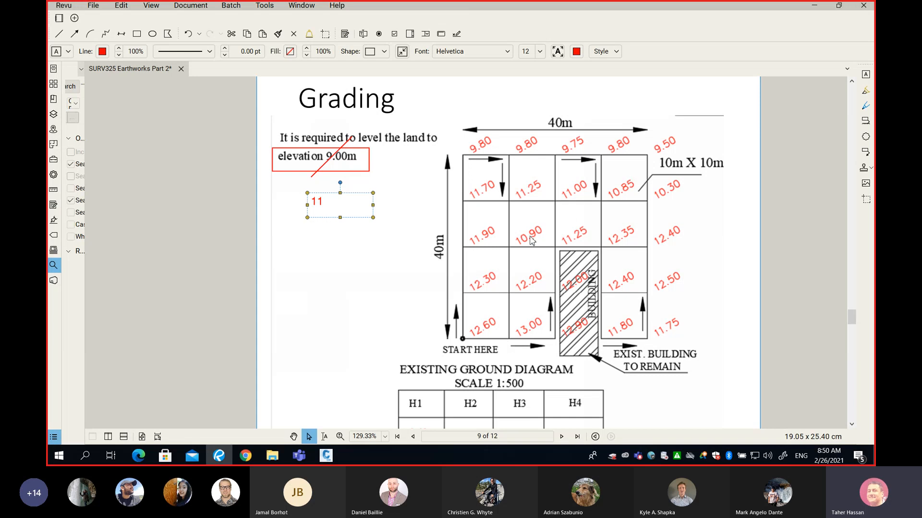
# Step: Switch to Civil 3D and collapse the Volumes Dashboard to uncover the drawing
pyautogui.click(325, 460)
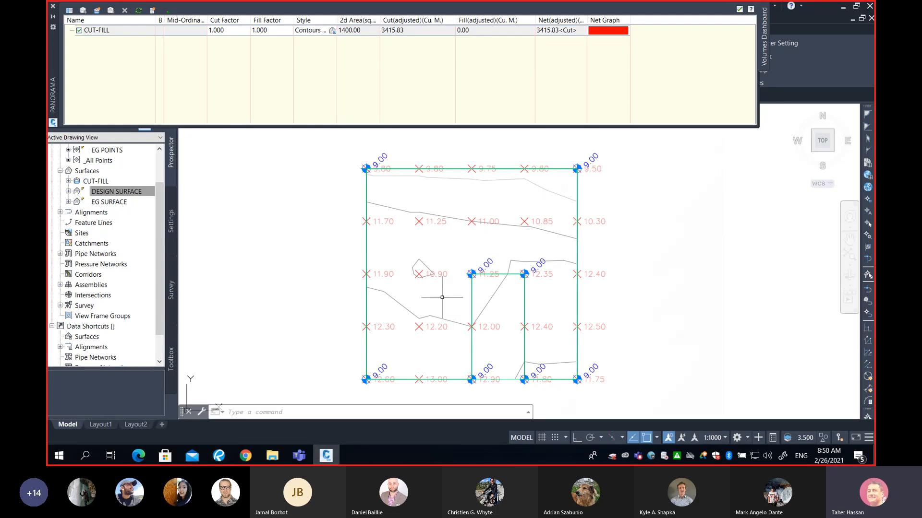
pyautogui.rightClick(485, 278)
pyautogui.press('Escape')
pyautogui.click(53, 19)
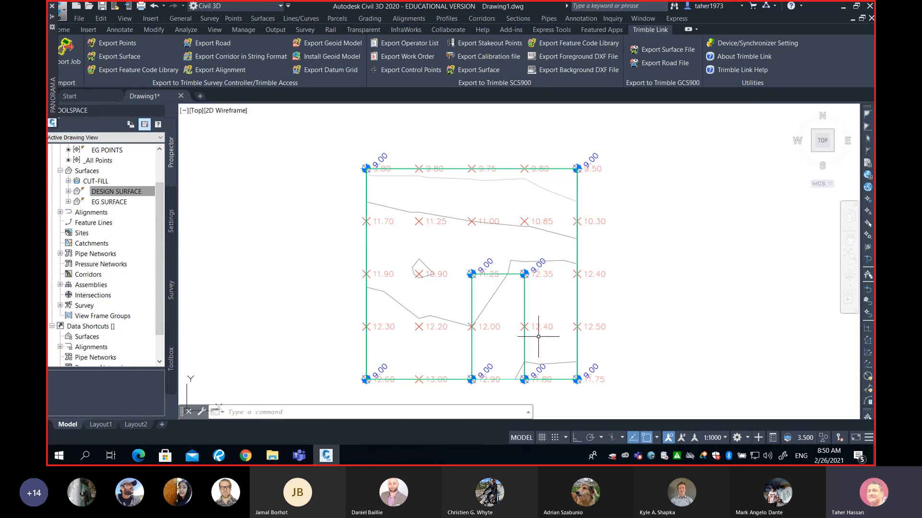
pyautogui.moveTo(538, 336)
pyautogui.moveTo(561, 313)
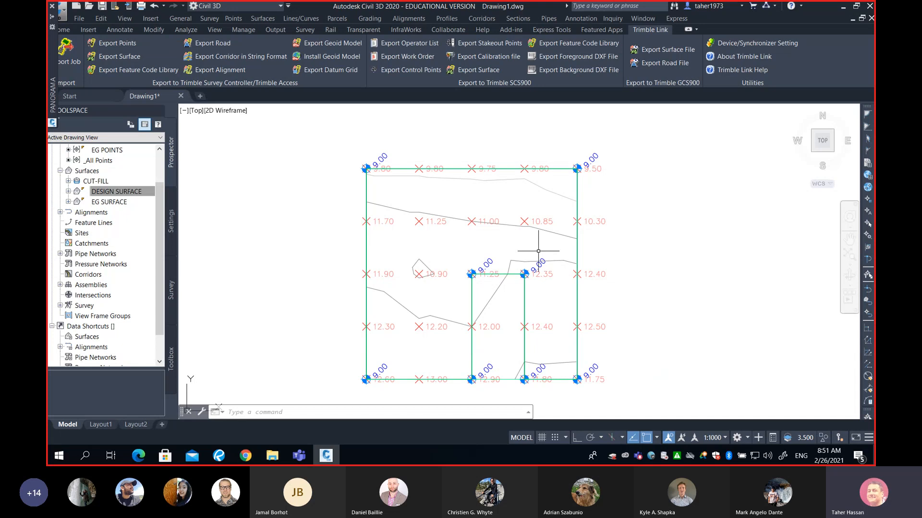
# Step: Select DESIGN SURFACE from the surfaces tree and raise all its elevations by 2 with Raise/Lower Surface
pyautogui.rightClick(110, 194)
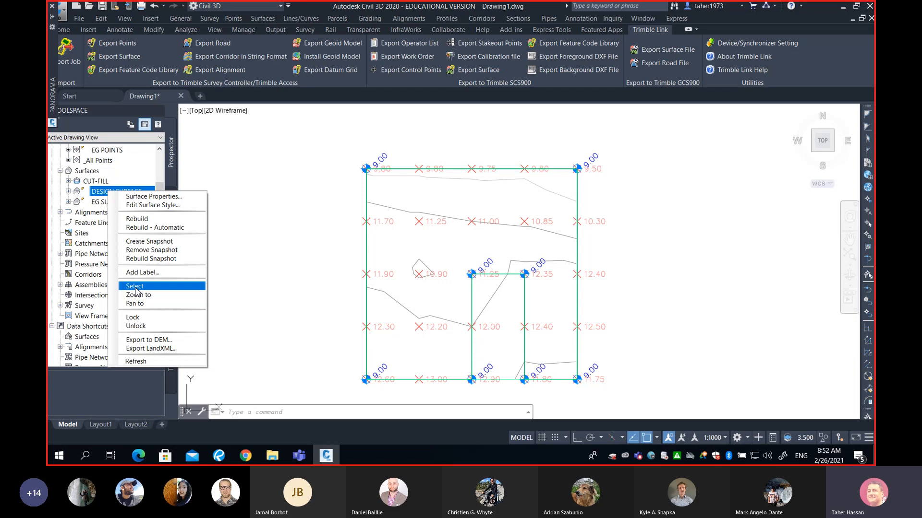
pyautogui.click(135, 287)
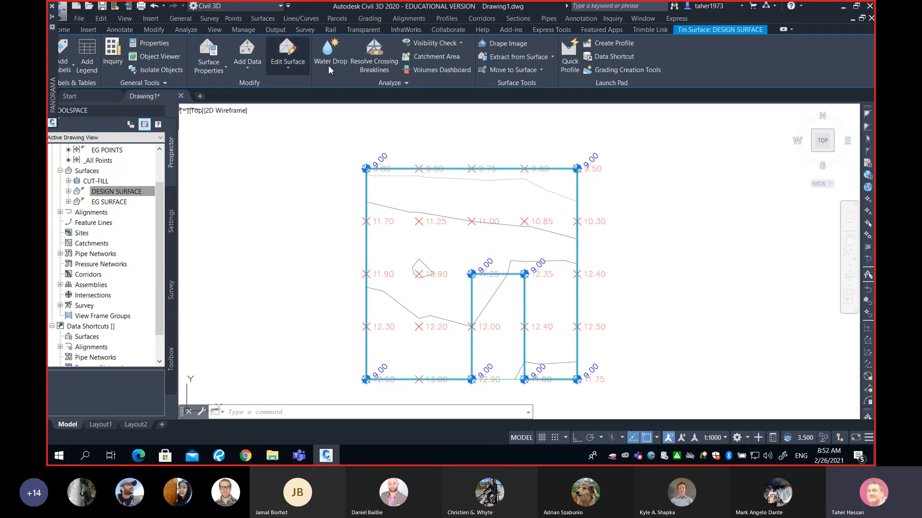
pyautogui.click(289, 70)
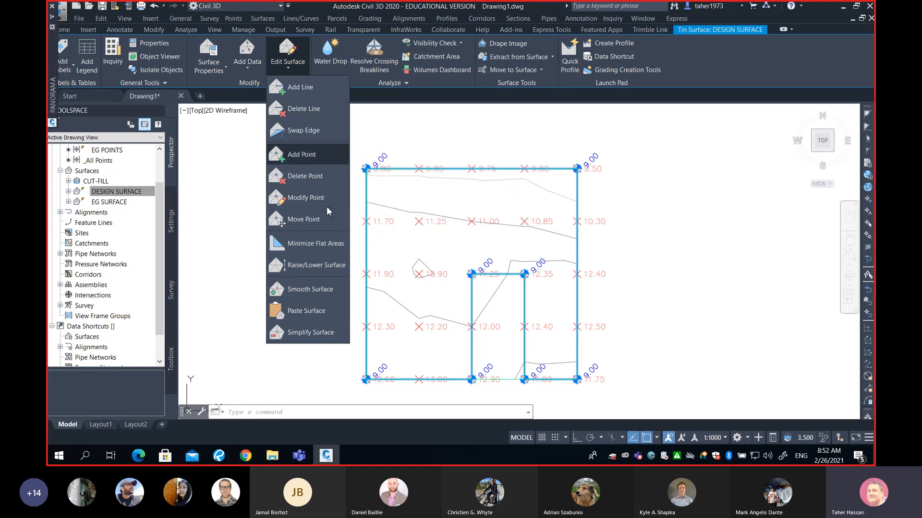
pyautogui.click(320, 273)
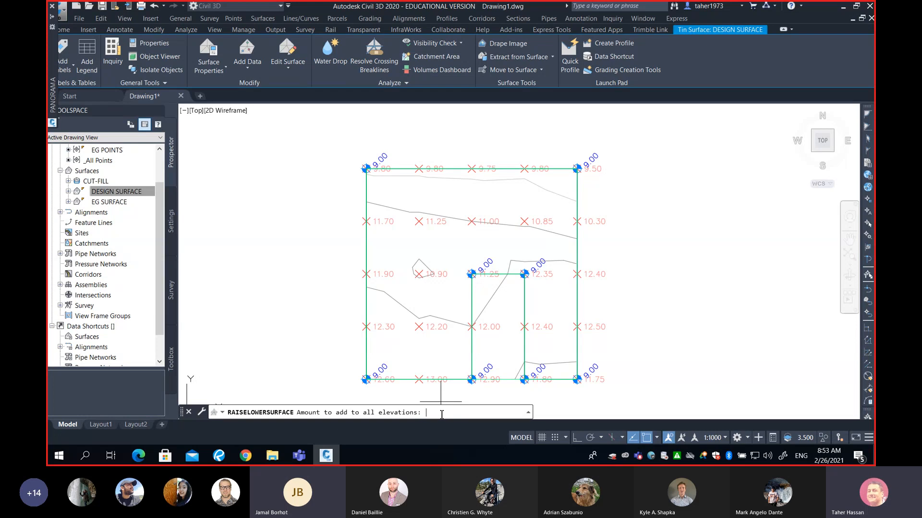
pyautogui.press('Return')
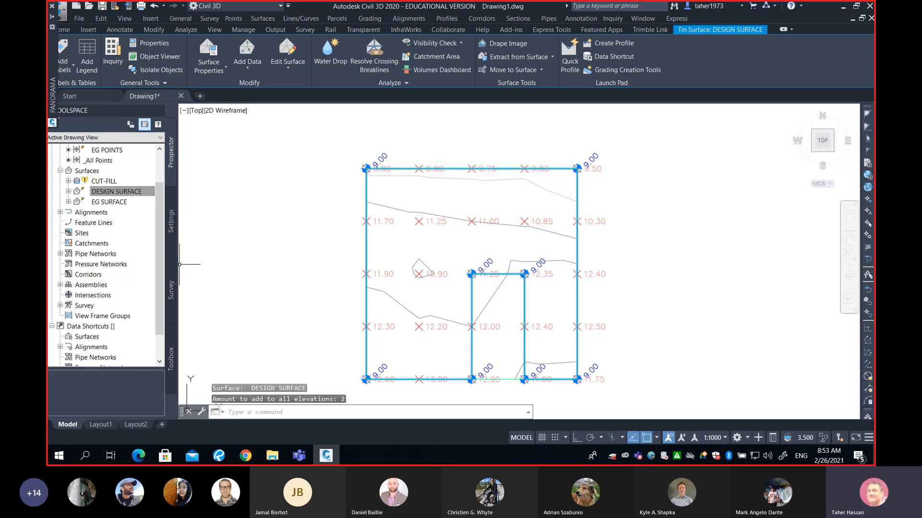
# Step: Widen the Toolspace and set the out-of-date CUT-FILL surface to rebuild automatically
pyautogui.moveTo(179, 264); pyautogui.dragTo(283, 265)
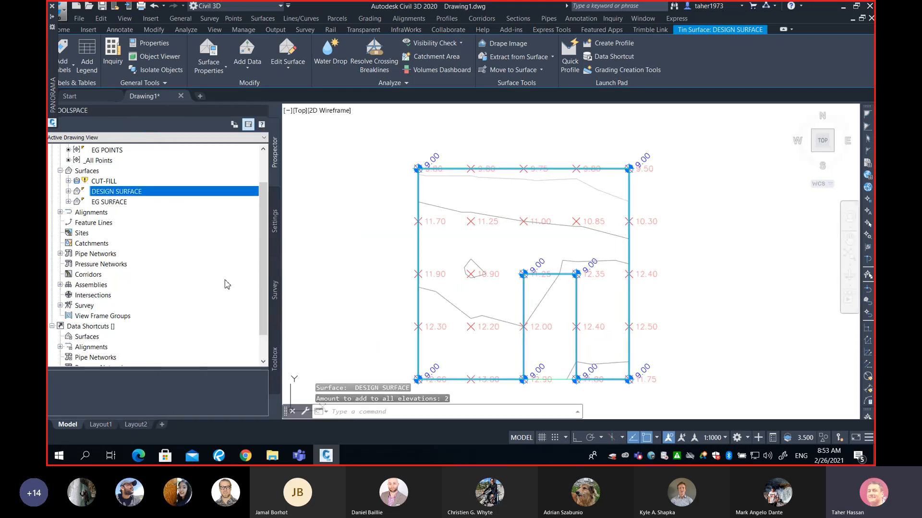
pyautogui.scroll(1, 227, 285)
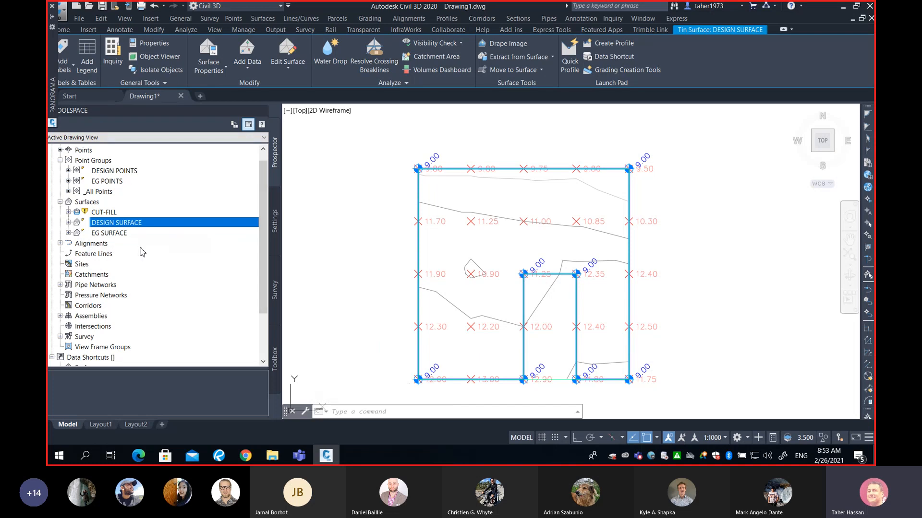
pyautogui.click(99, 214)
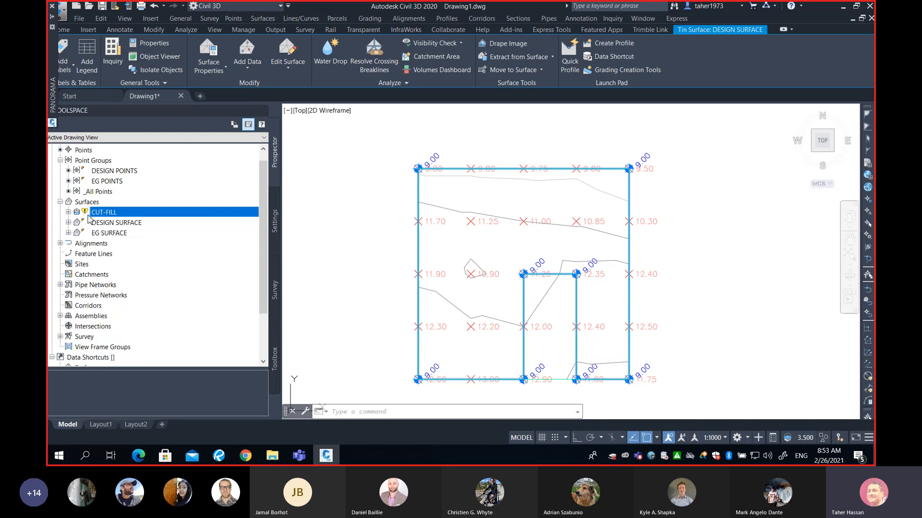
pyautogui.click(106, 225)
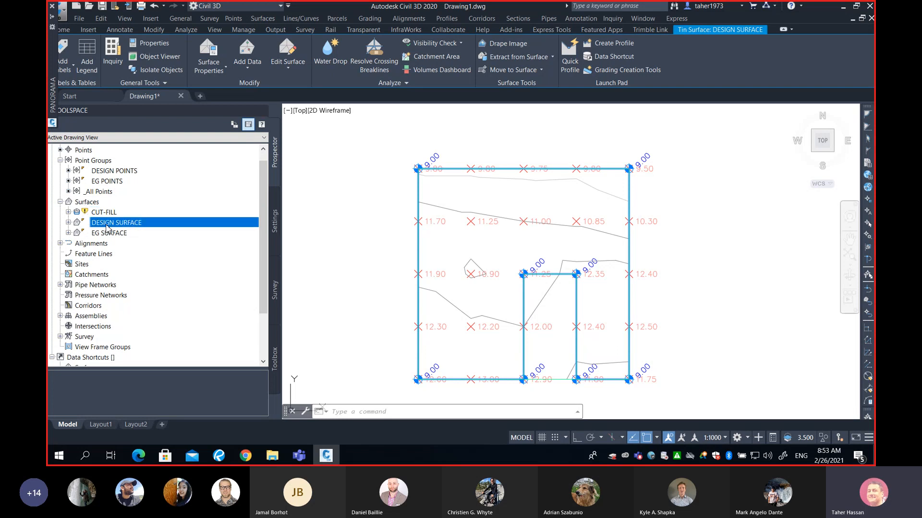
pyautogui.click(105, 214)
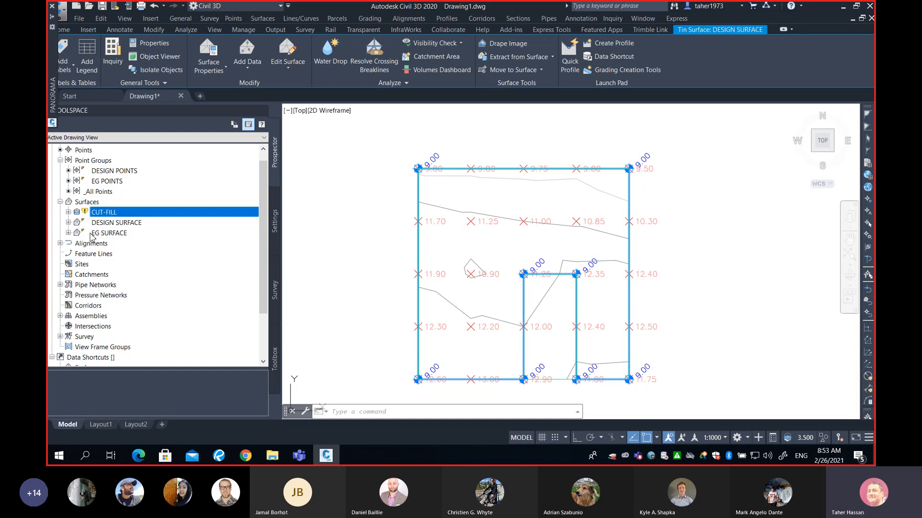
pyautogui.click(102, 225)
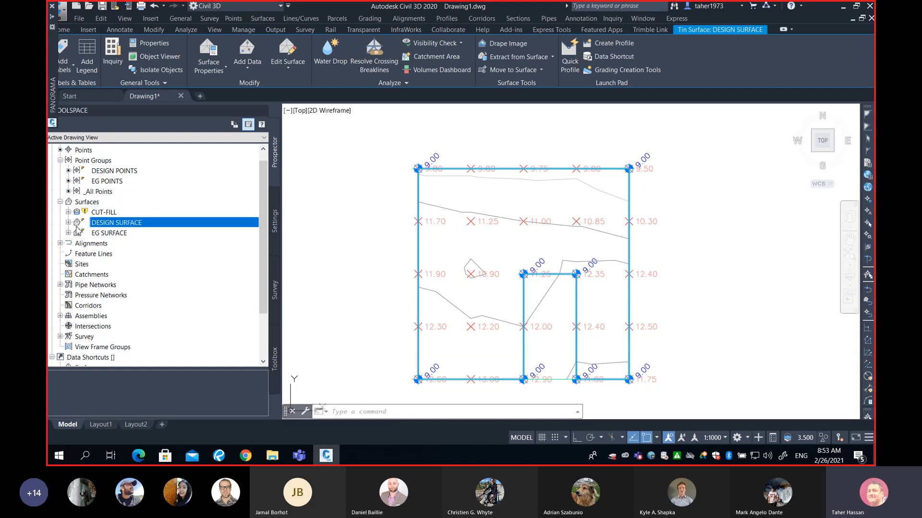
pyautogui.click(102, 212)
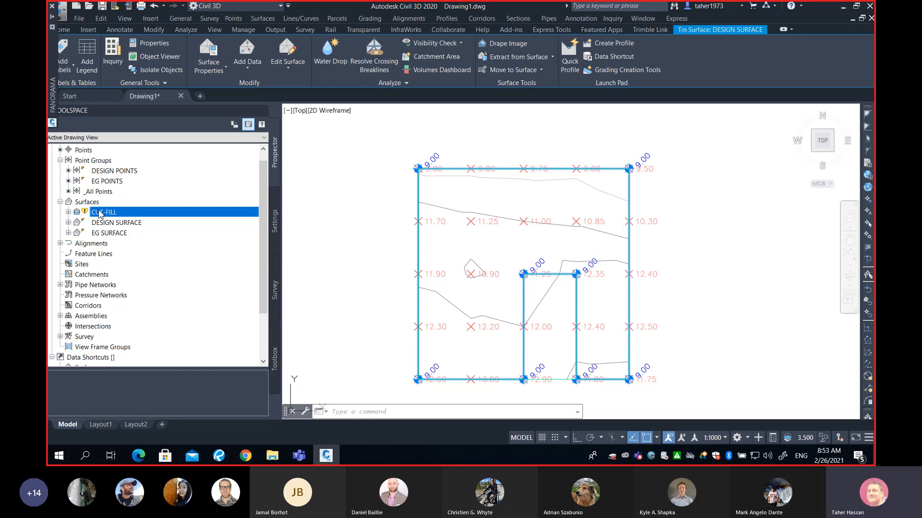
pyautogui.moveTo(85, 213)
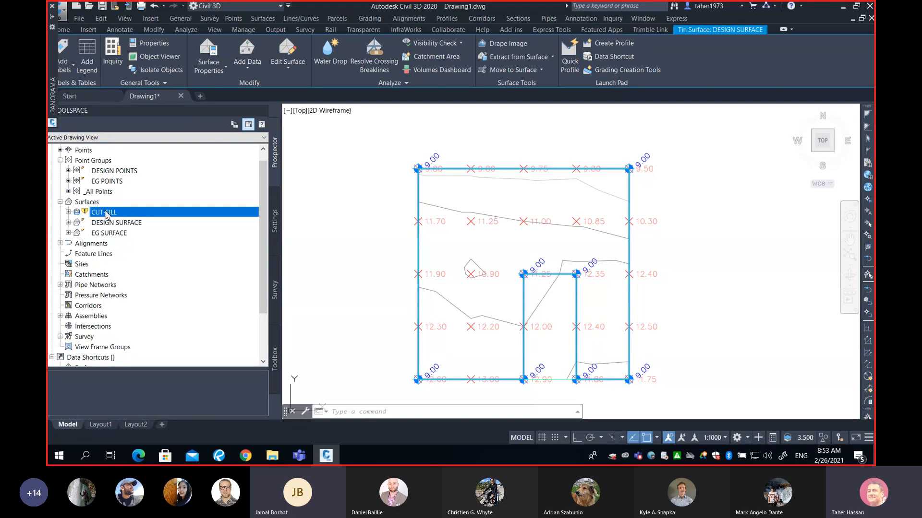
pyautogui.rightClick(106, 215)
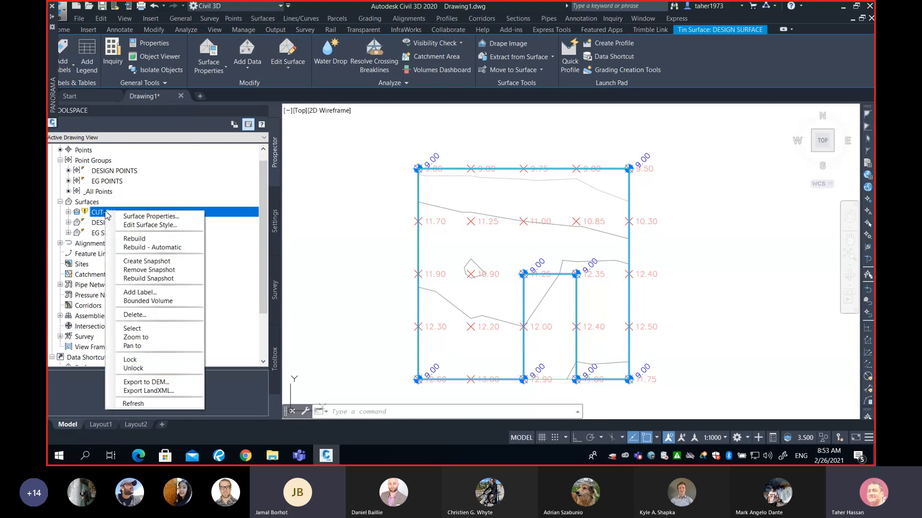
pyautogui.click(144, 249)
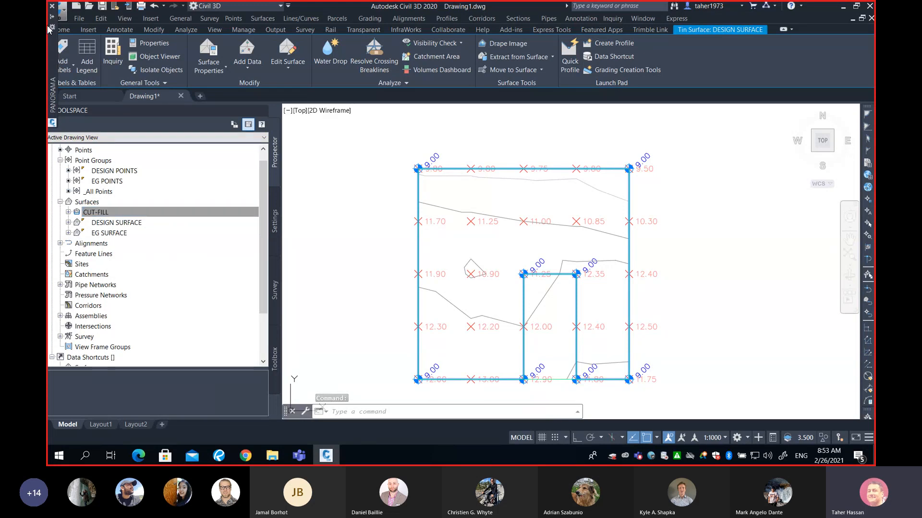
# Step: Review the recalculated cut, fill and net volumes of CUT-FILL in the Volumes Dashboard
pyautogui.moveTo(53, 20)
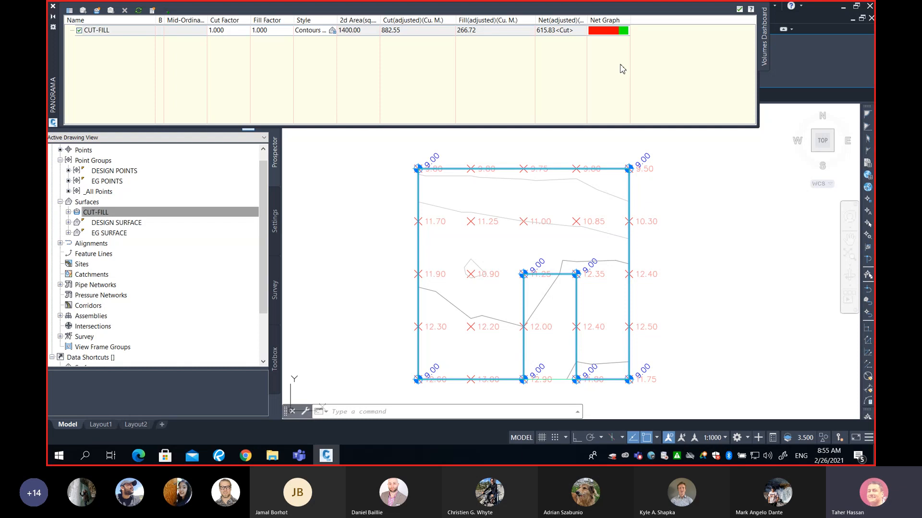
pyautogui.click(53, 17)
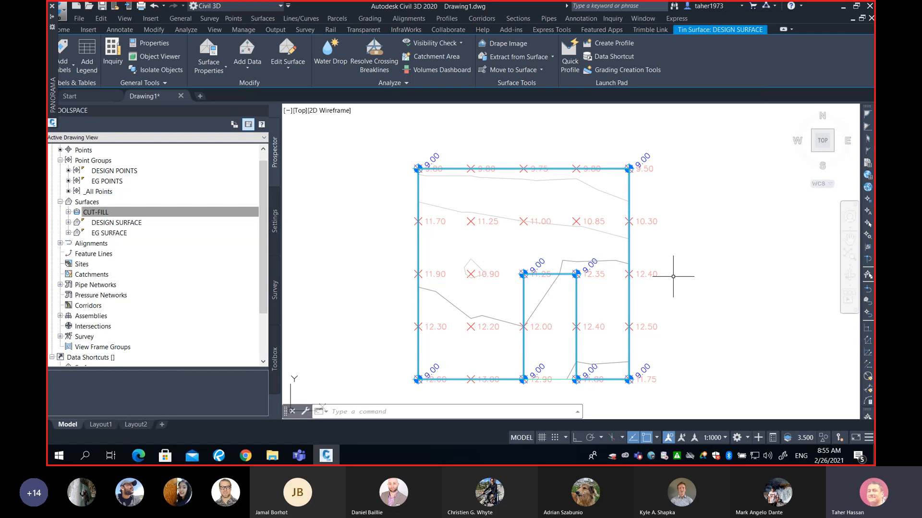
pyautogui.click(52, 17)
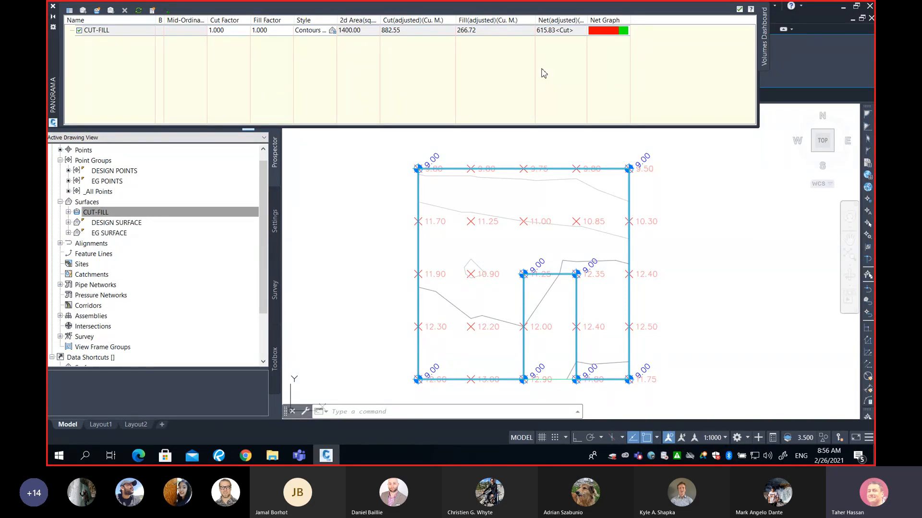
# Step: Check the Microsoft Teams meeting window and its participants, returning briefly to the Civil 3D drawing in between
pyautogui.moveTo(299, 456)
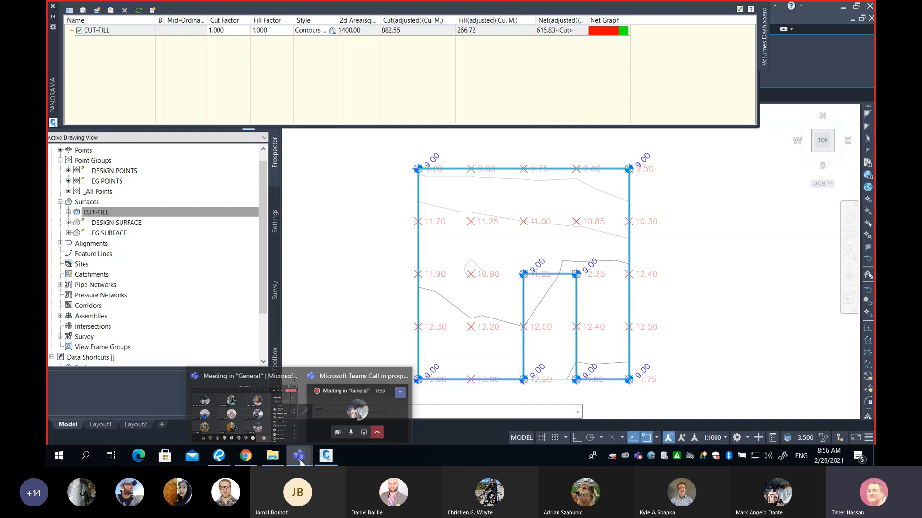
pyautogui.click(265, 426)
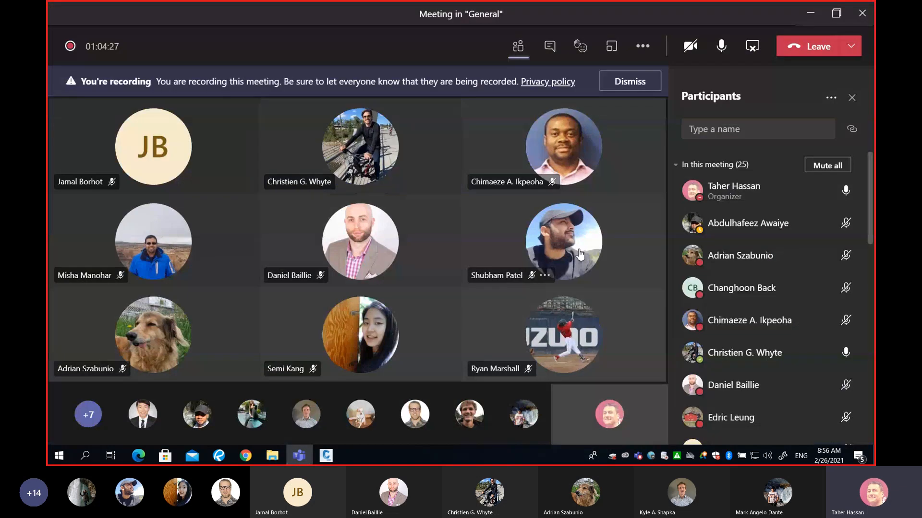
pyautogui.click(809, 13)
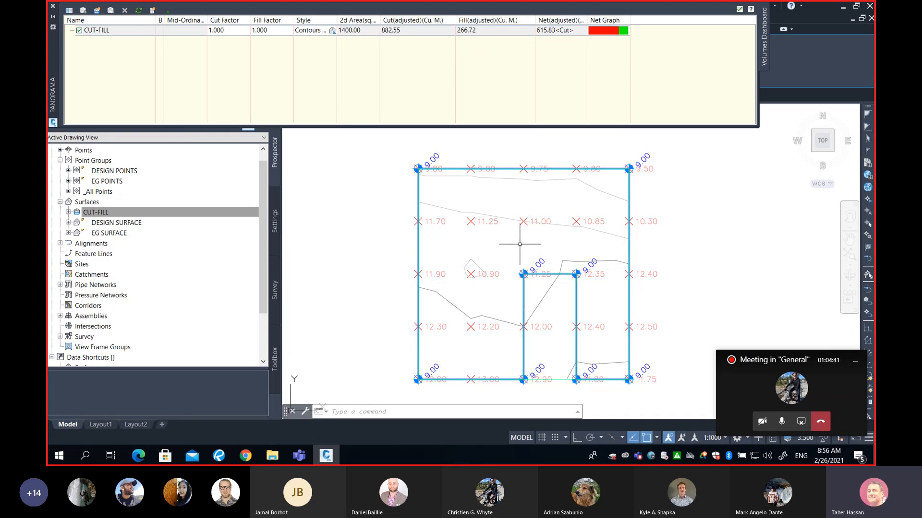
pyautogui.moveTo(518, 245)
pyautogui.moveTo(299, 455)
pyautogui.click(260, 407)
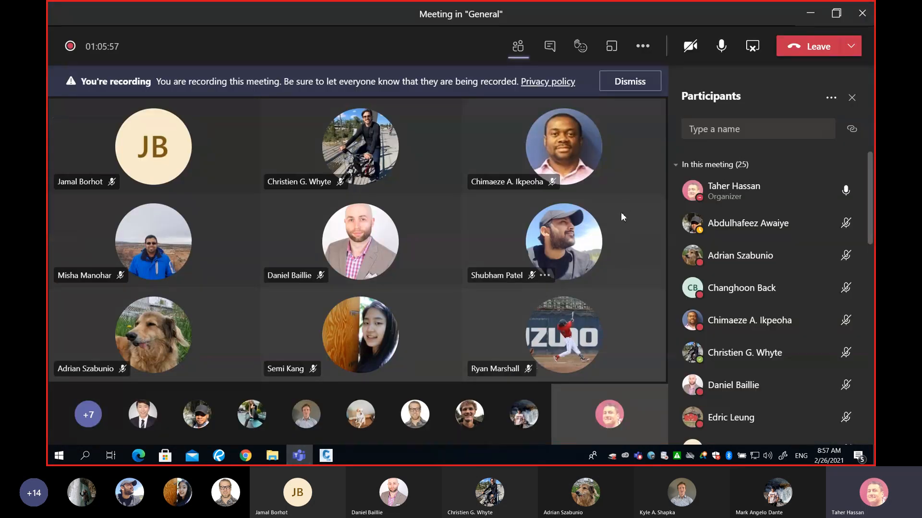